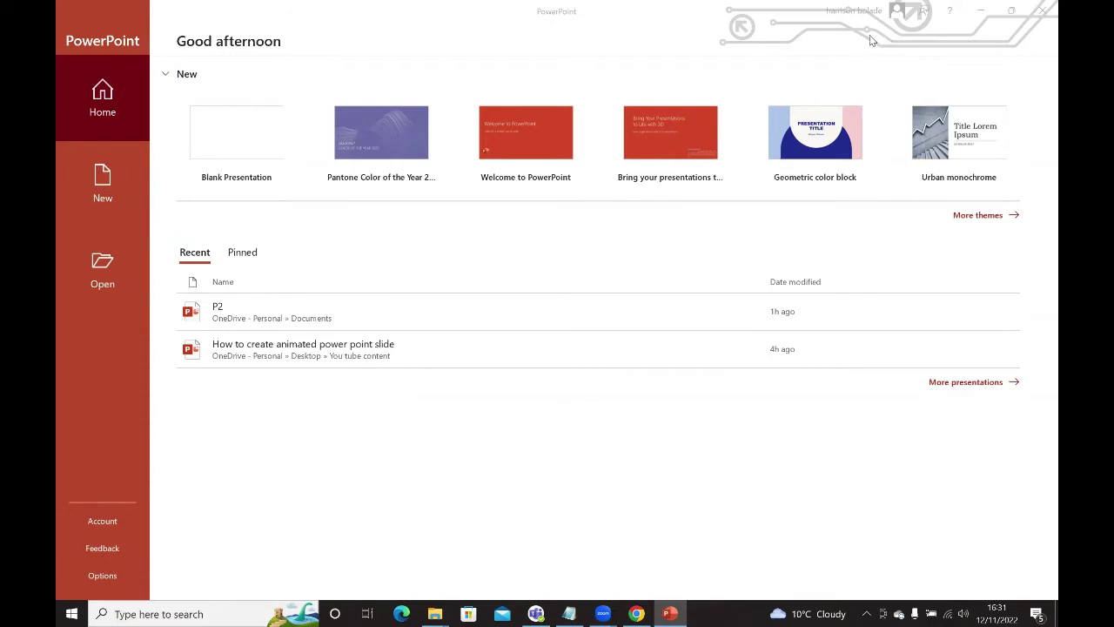
Create a blank presentation, add a slide with the Blank layout and delete the original title slide.
left_click(246, 142)
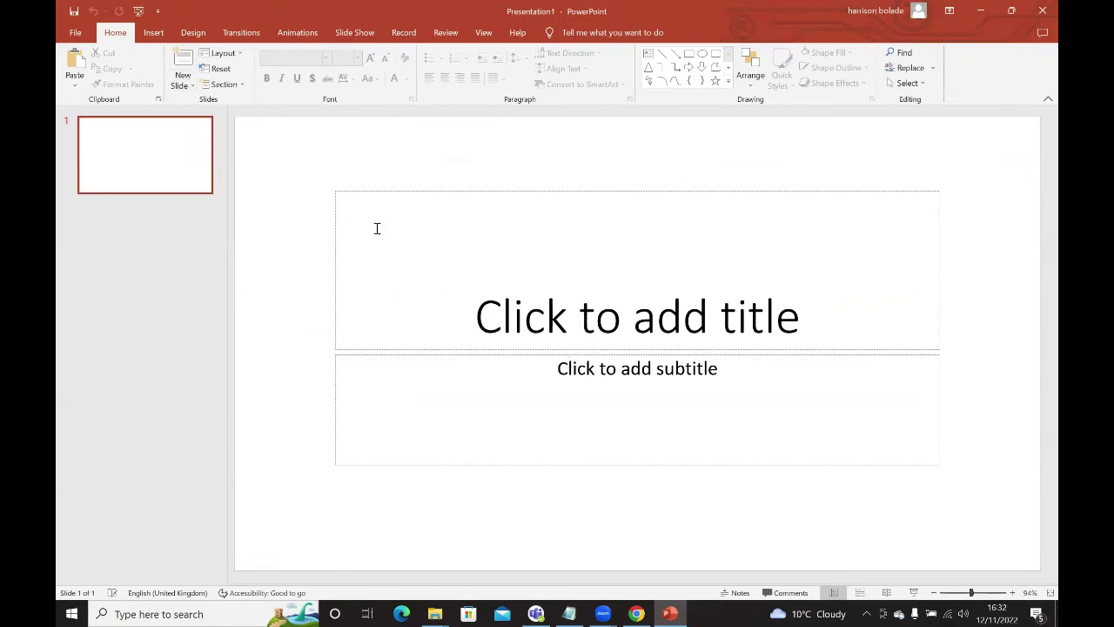
left_click(183, 84)
left_click(220, 252)
left_click(151, 169)
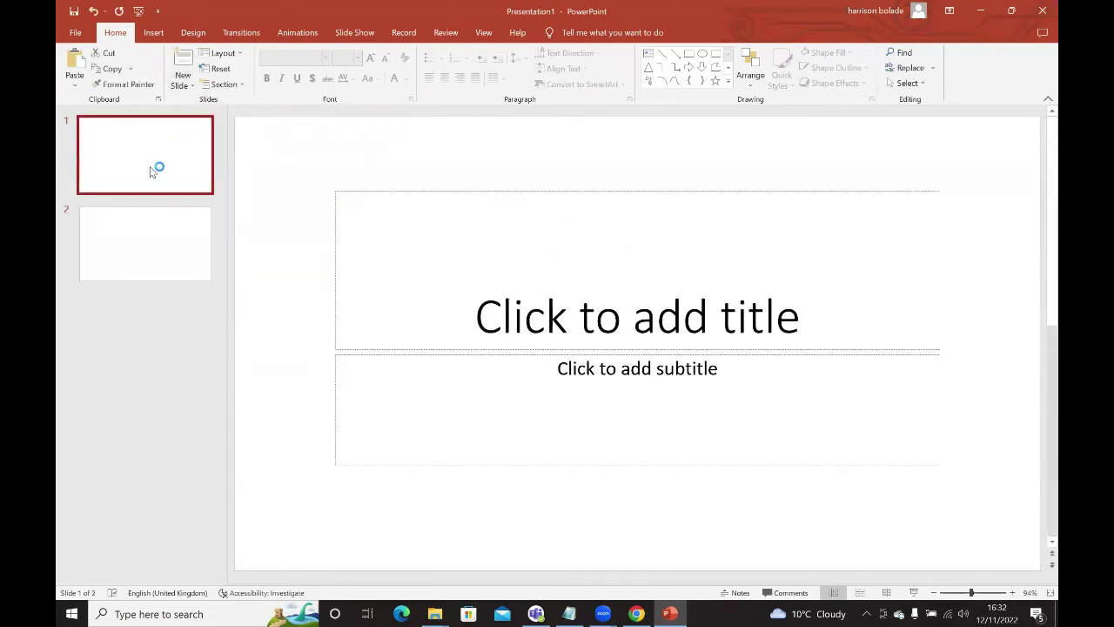
key("Delete")
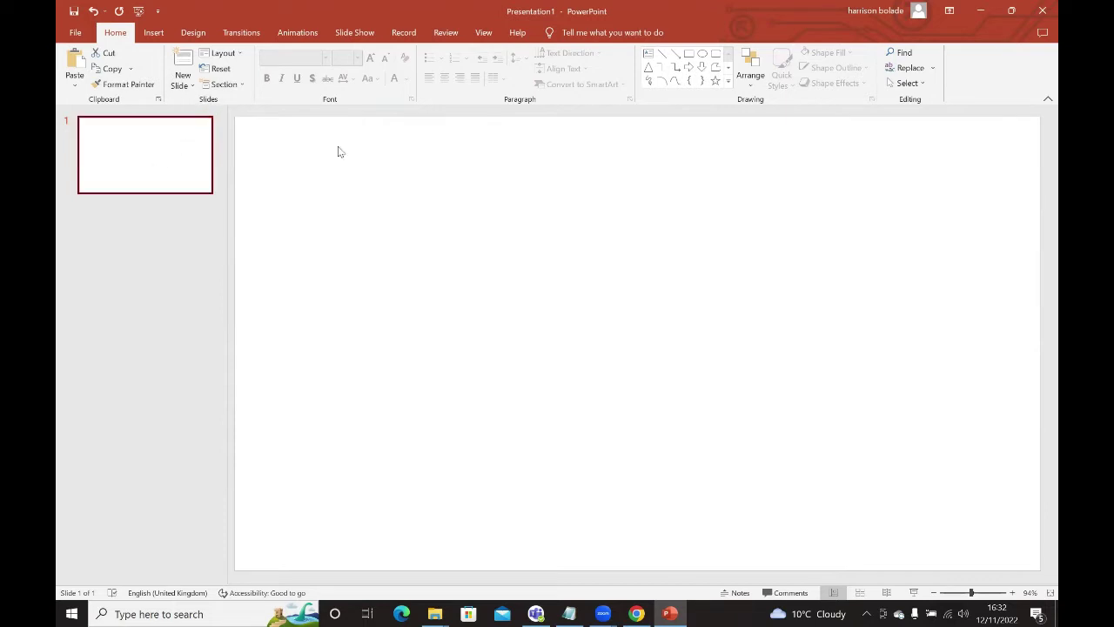
Add a text box reading "Content" and position it near the top centre of the slide.
left_click(649, 54)
left_click(490, 188)
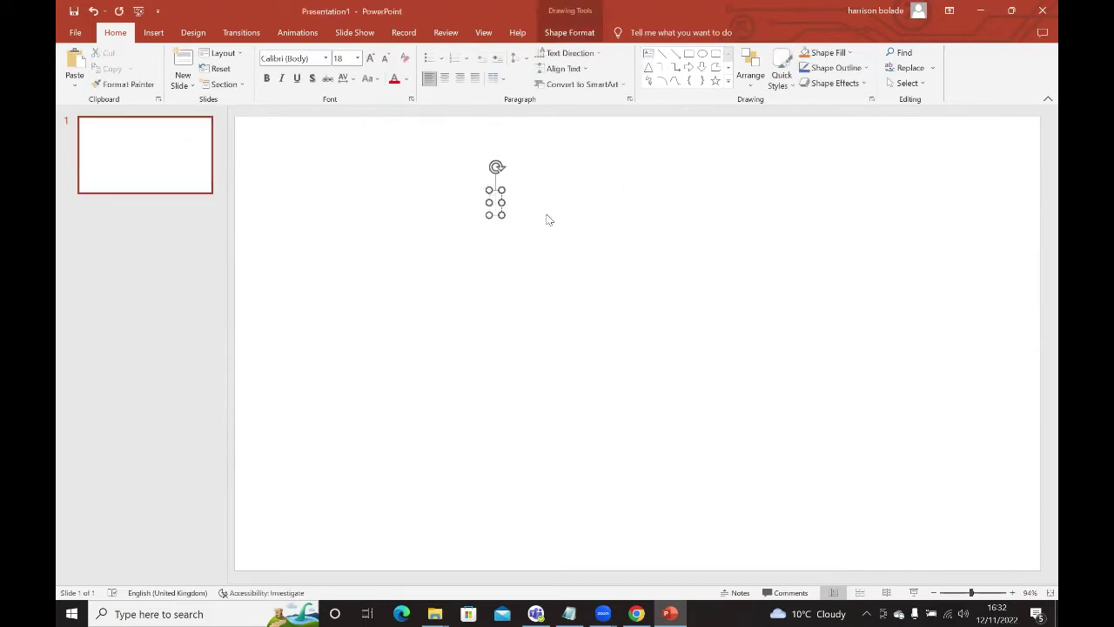
type("Content")
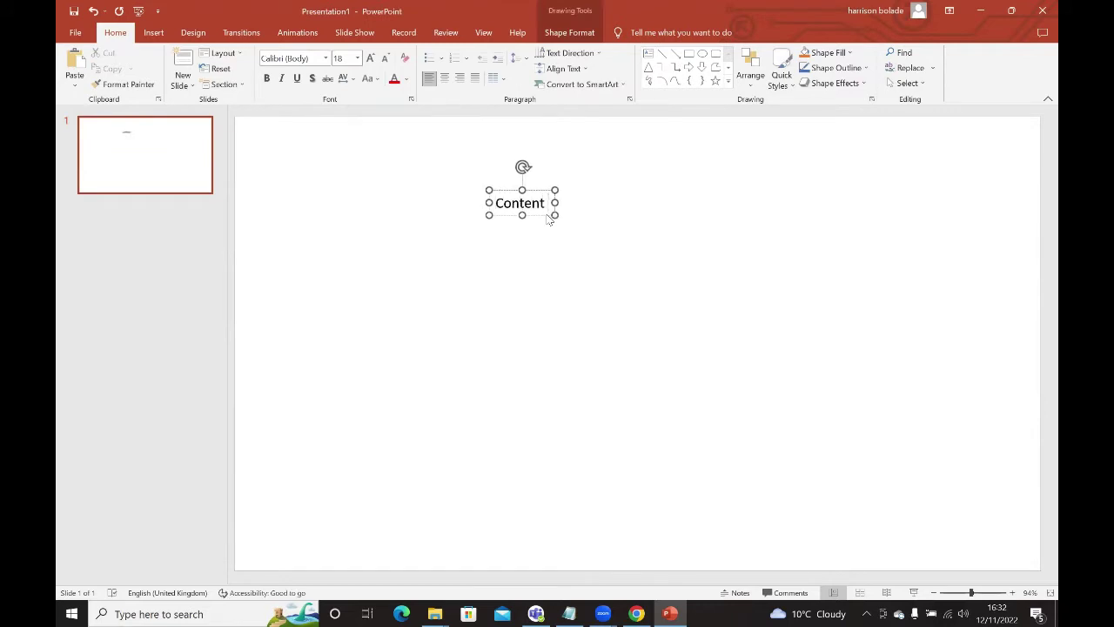
mouse_move(529, 189)
left_mouse_down()
mouse_move(589, 168)
mouse_move(519, 174)
left_mouse_up()
Format the "Content" heading at font size 48, bold and underlined.
left_click(604, 180)
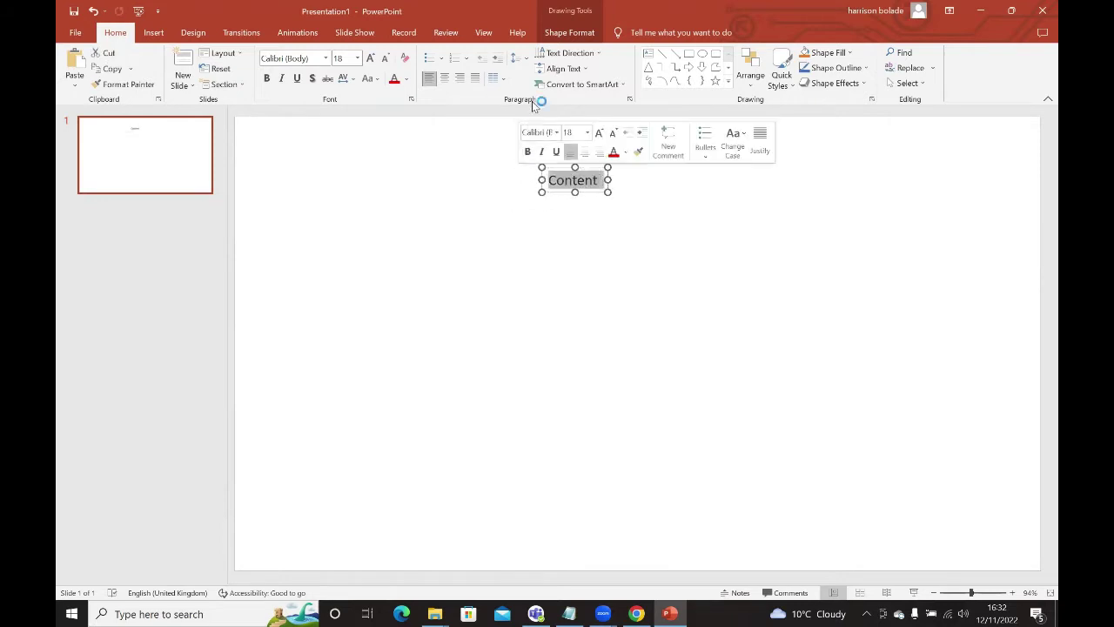
left_click(357, 58)
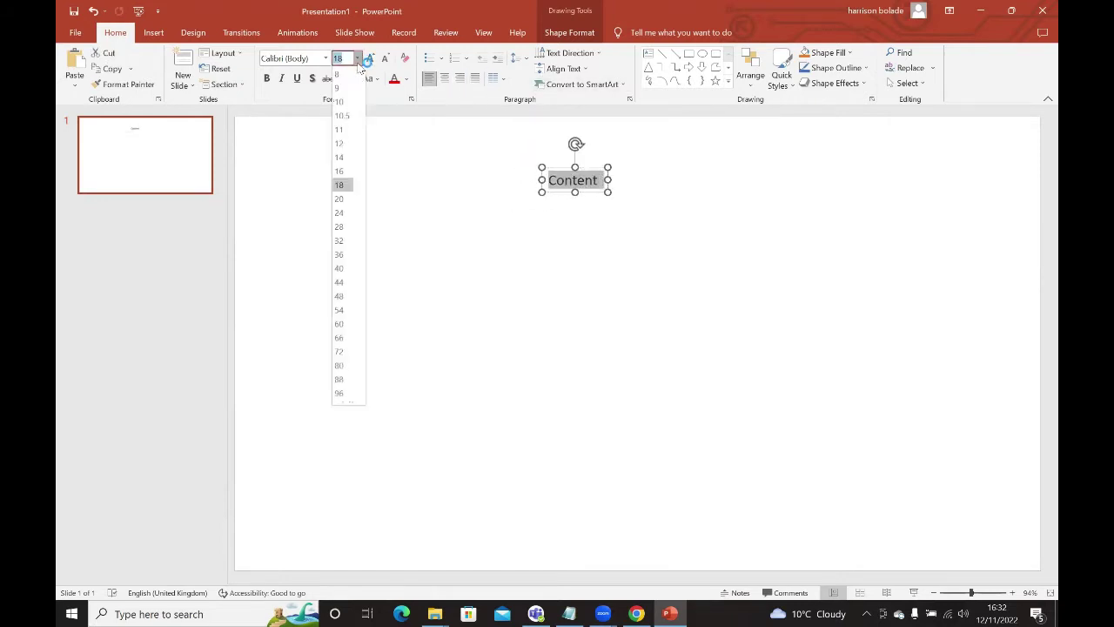
left_click(340, 296)
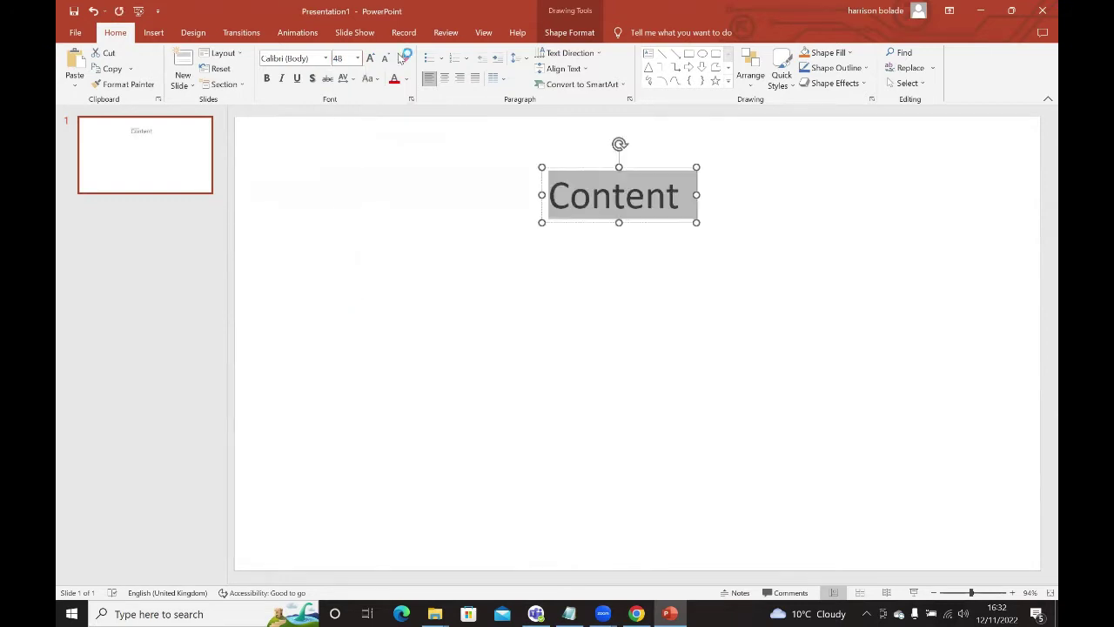
left_click(268, 78)
left_click(297, 78)
left_click(540, 247)
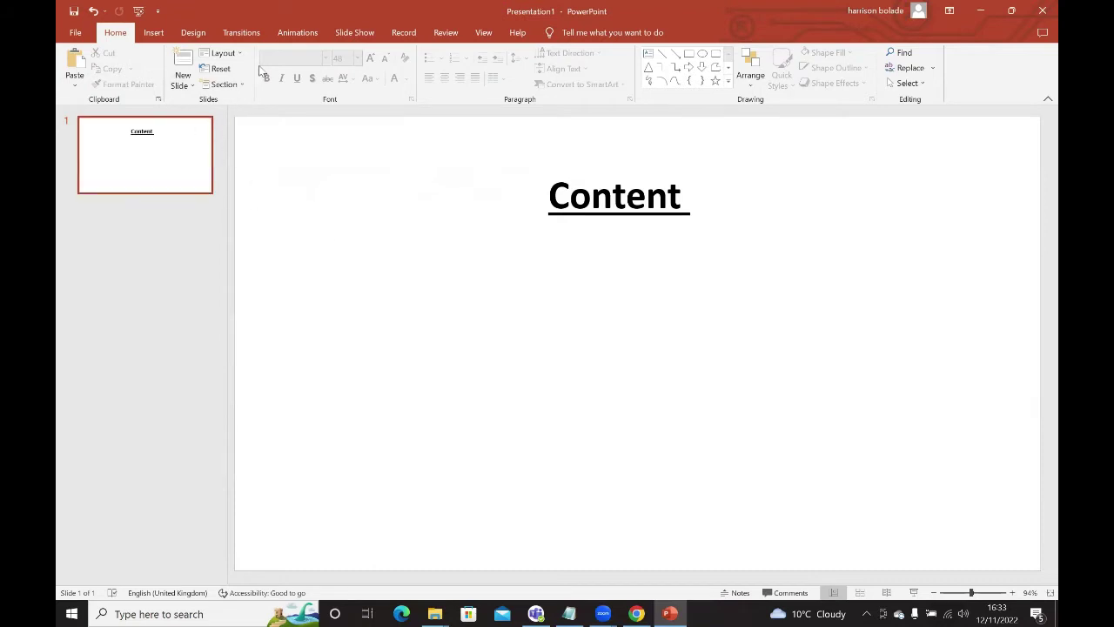
Add a text box reading "Page 1" at the slide's left side, just below the heading level.
left_click(649, 53)
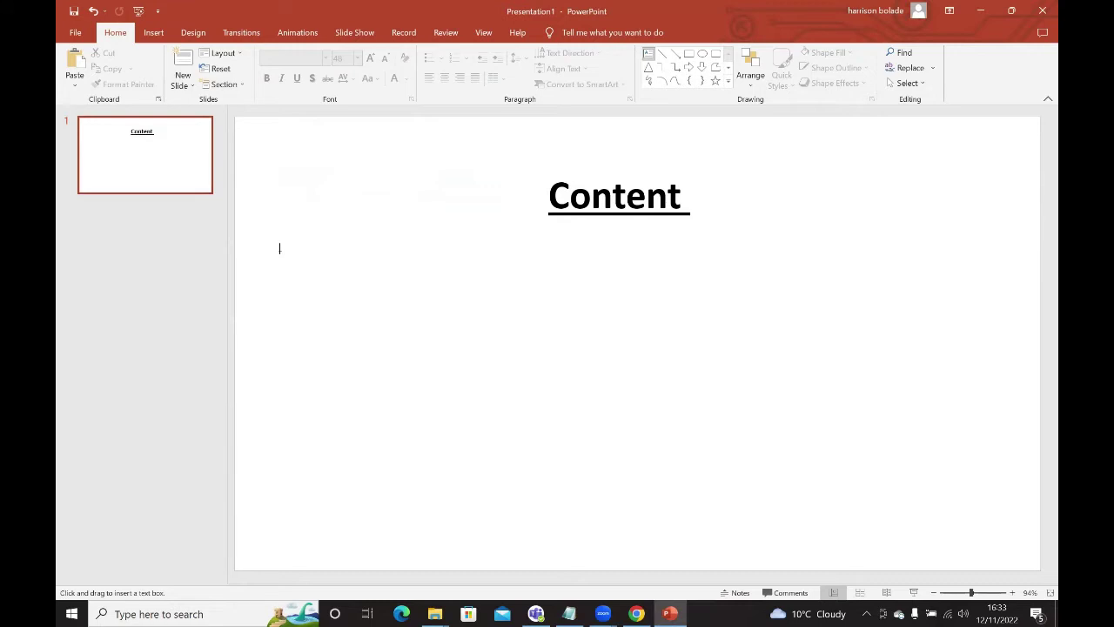
left_click(278, 248)
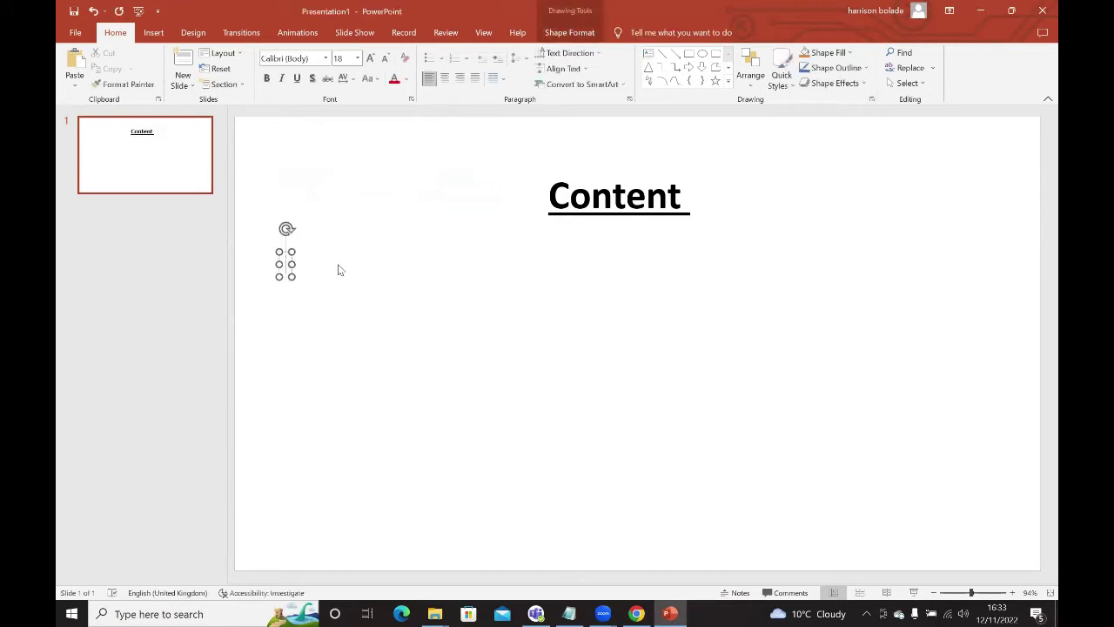
type("Page 1")
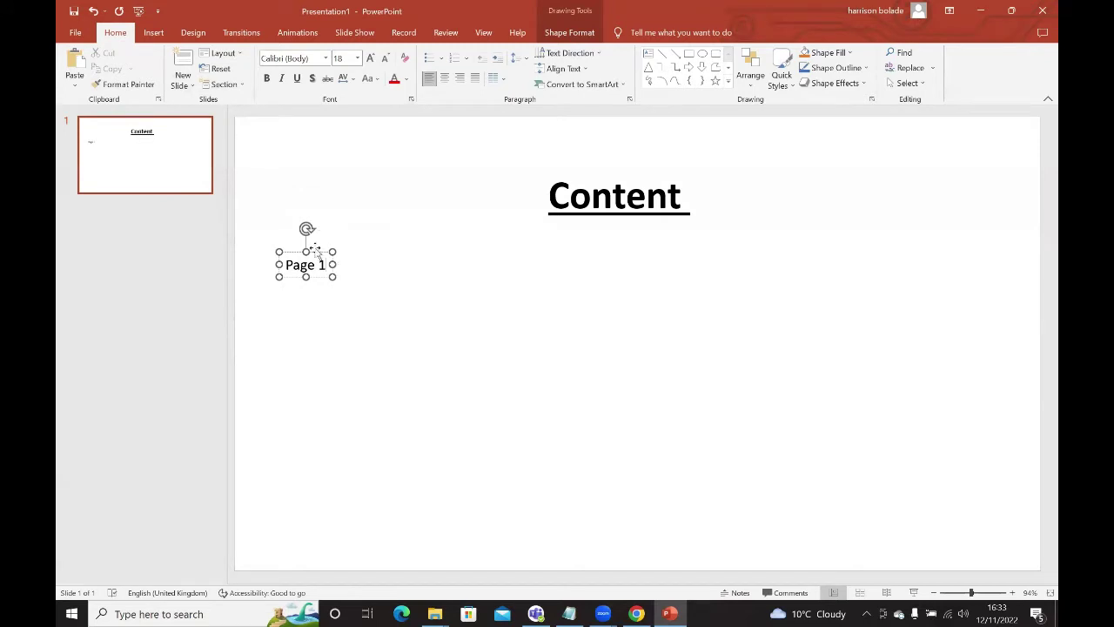
left_click_drag(314, 252, 312, 228)
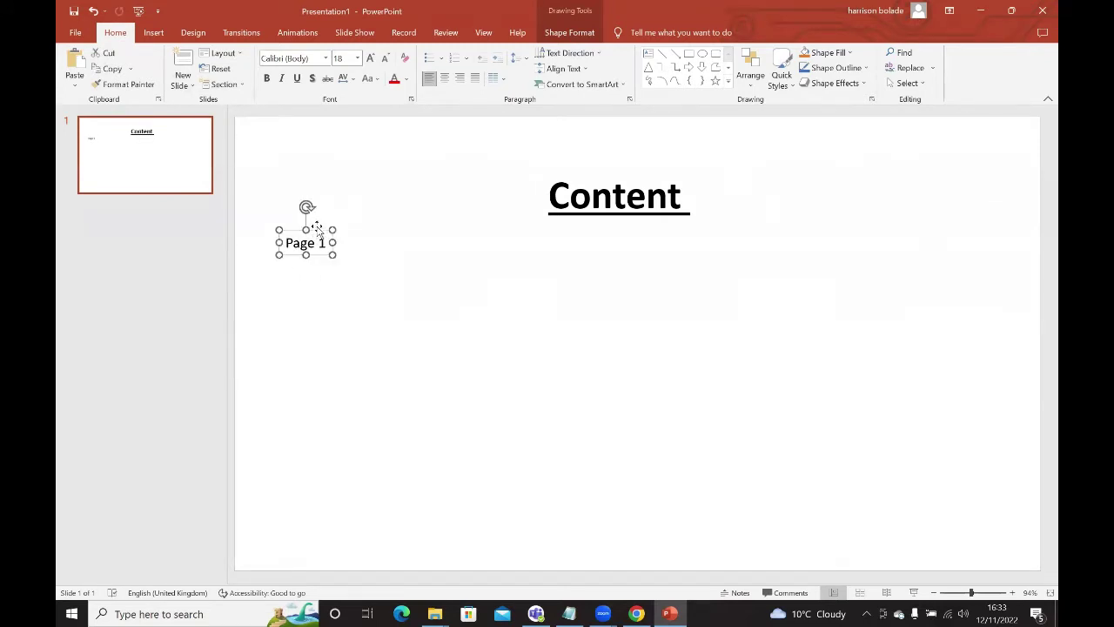
left_click(370, 264)
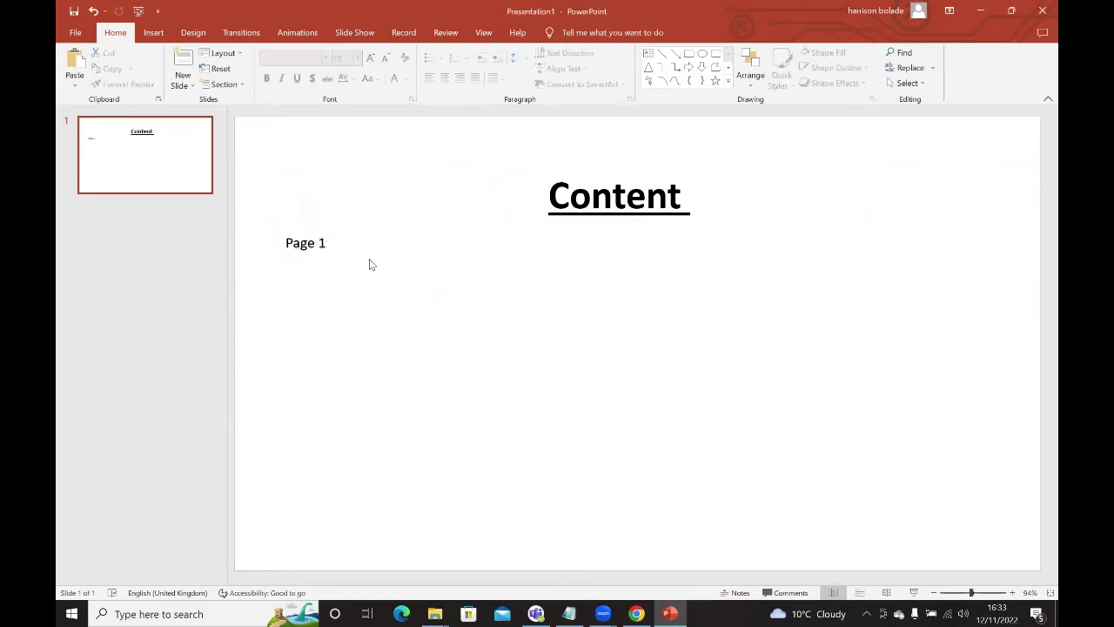
Duplicate the "Page 1" label, change the copy to "Page 2" and align it directly below the original.
left_click(336, 233)
key("ctrl+c")
key("ctrl+v")
left_click_drag(334, 235, 318, 261)
left_click(324, 277)
key("BackSpace")
type("2")
left_click(340, 297)
left_click(303, 277)
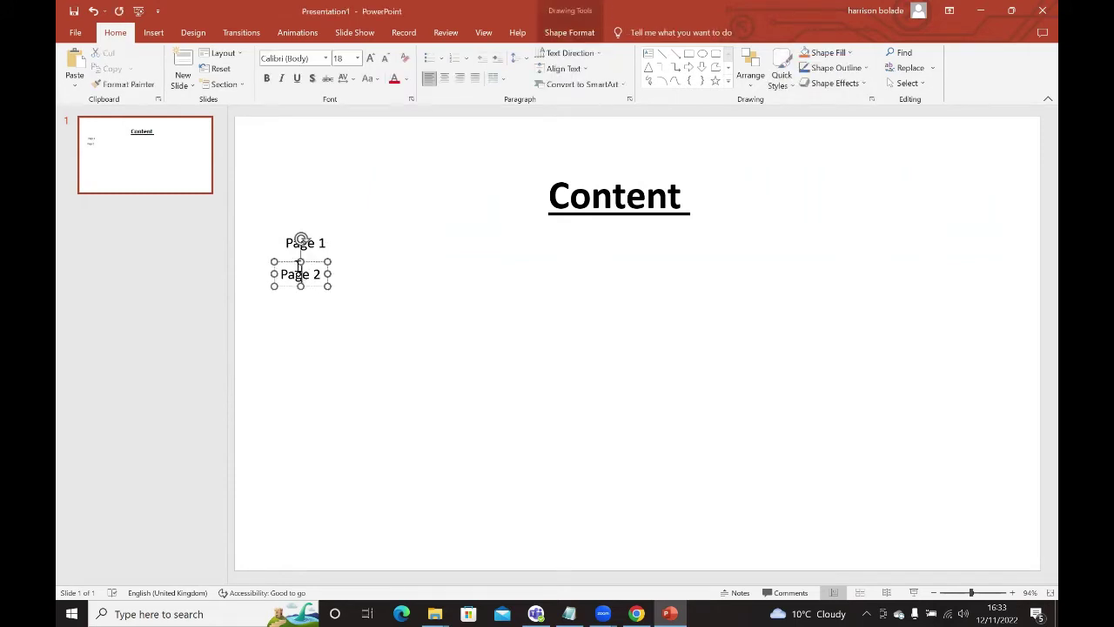
left_click_drag(296, 259, 301, 260)
left_click(352, 290)
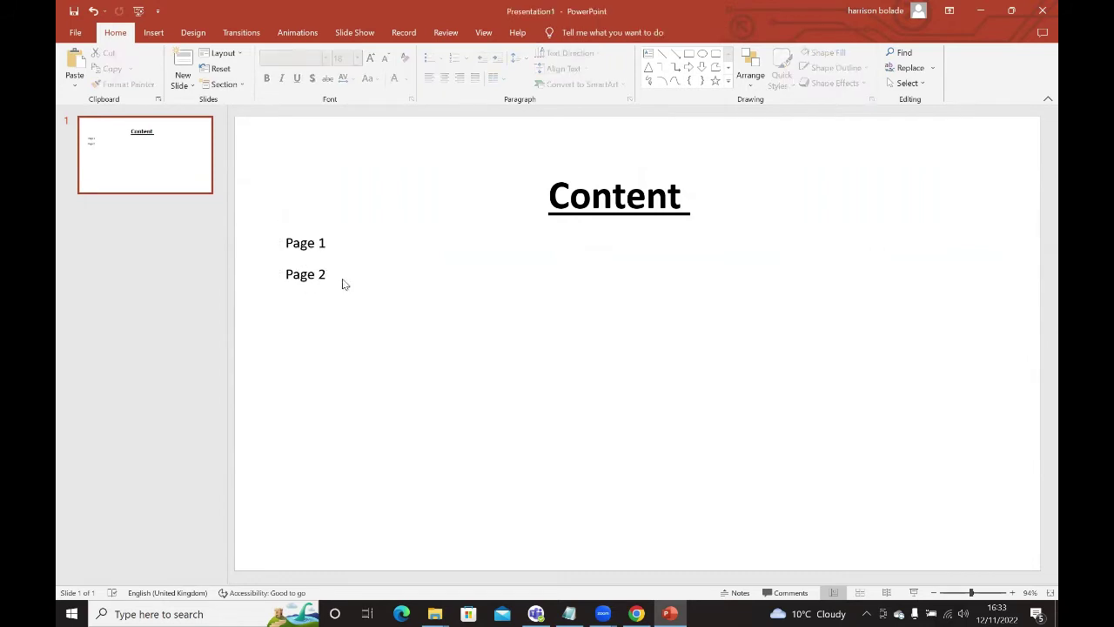
Paste another copy of the page label below "Page 2" and change it to "Page 3".
key("ctrl+v")
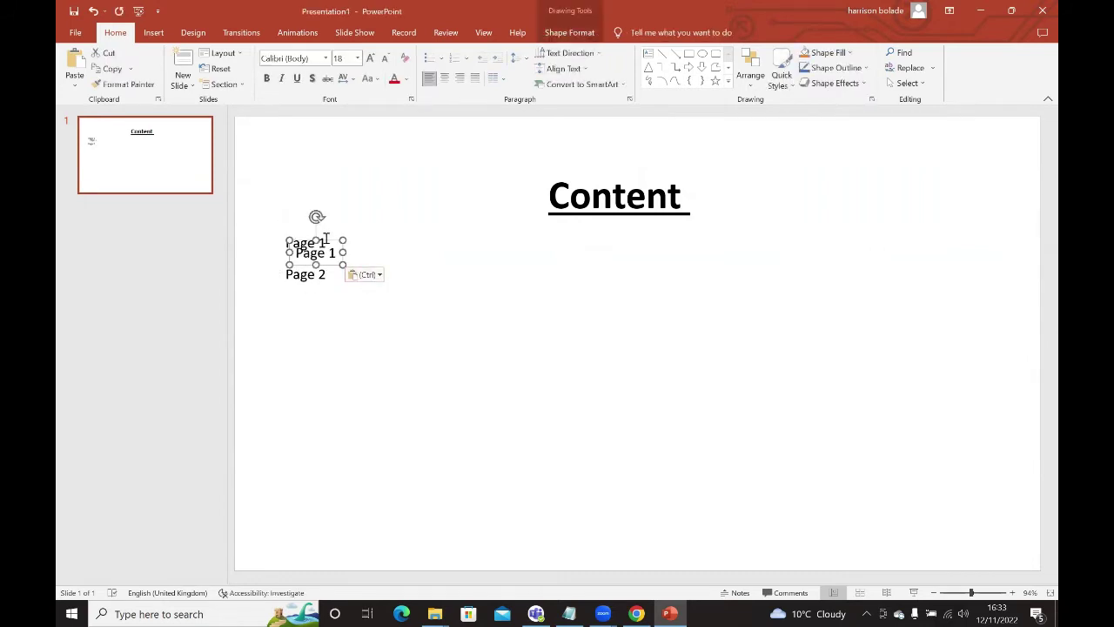
left_click_drag(335, 265, 321, 293)
left_click(325, 305)
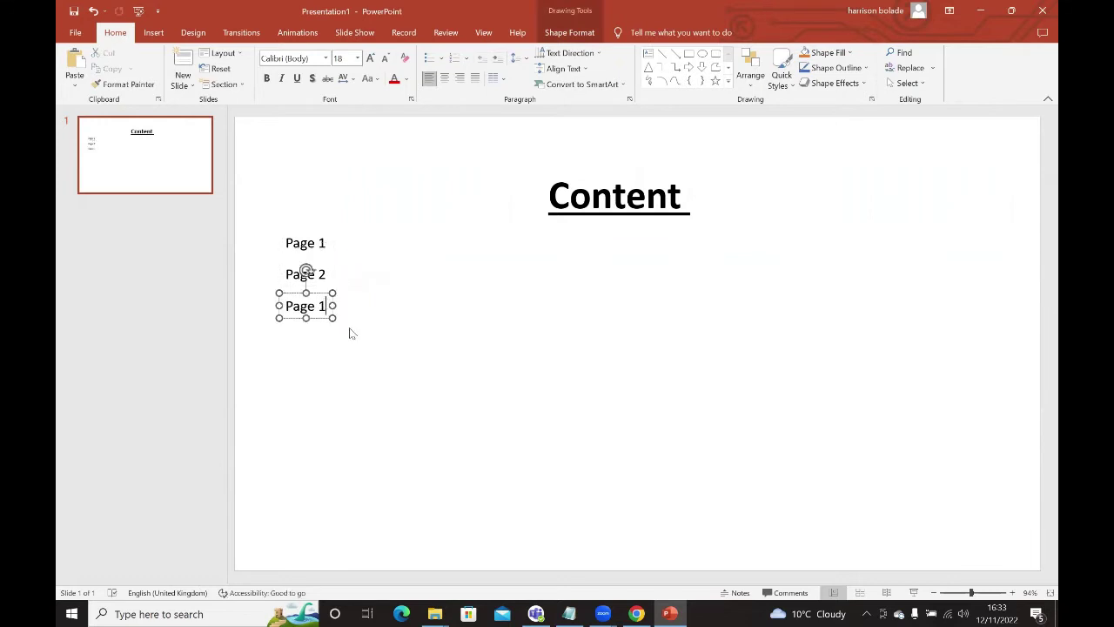
key("BackSpace")
type("3")
left_click(370, 317)
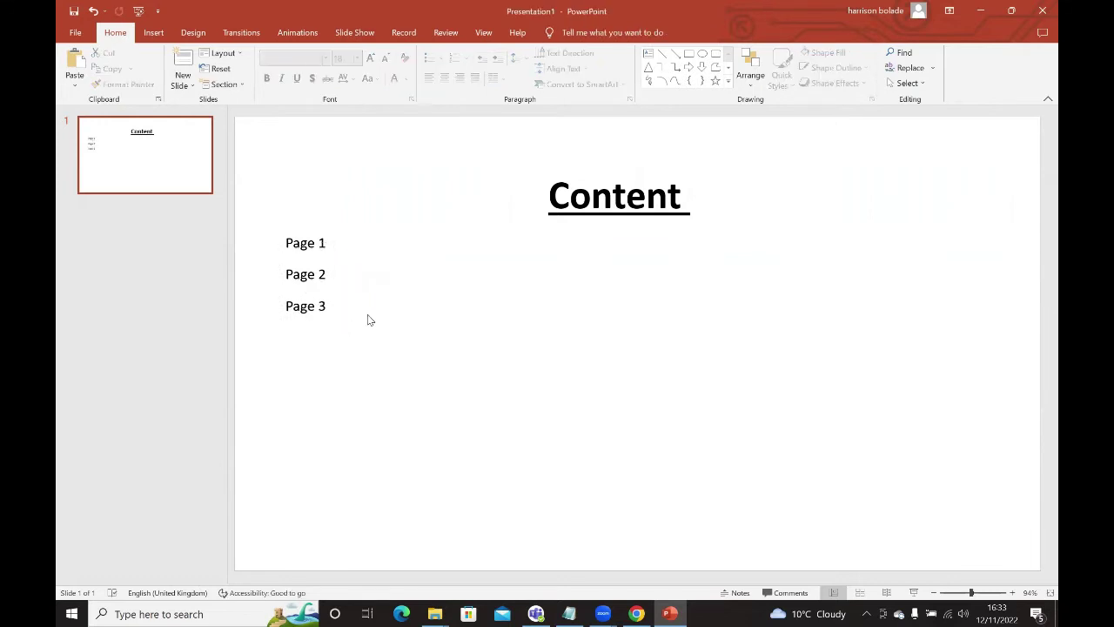
Paste a copy of the page label below "Page 3" and change it to "Page 4".
key("ctrl+v")
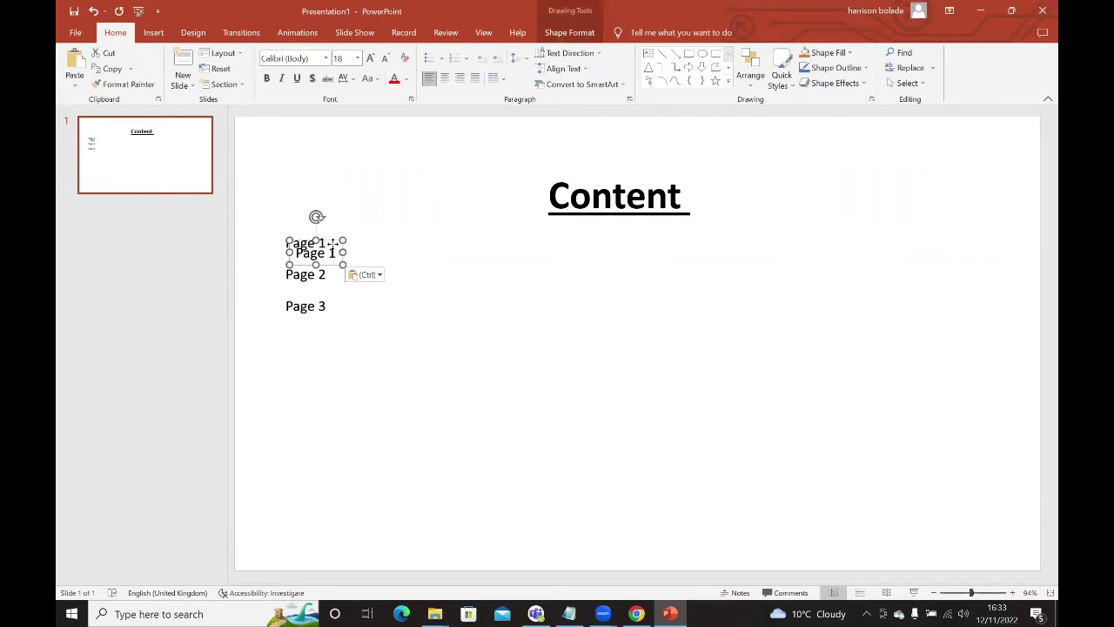
left_click_drag(328, 244, 318, 324)
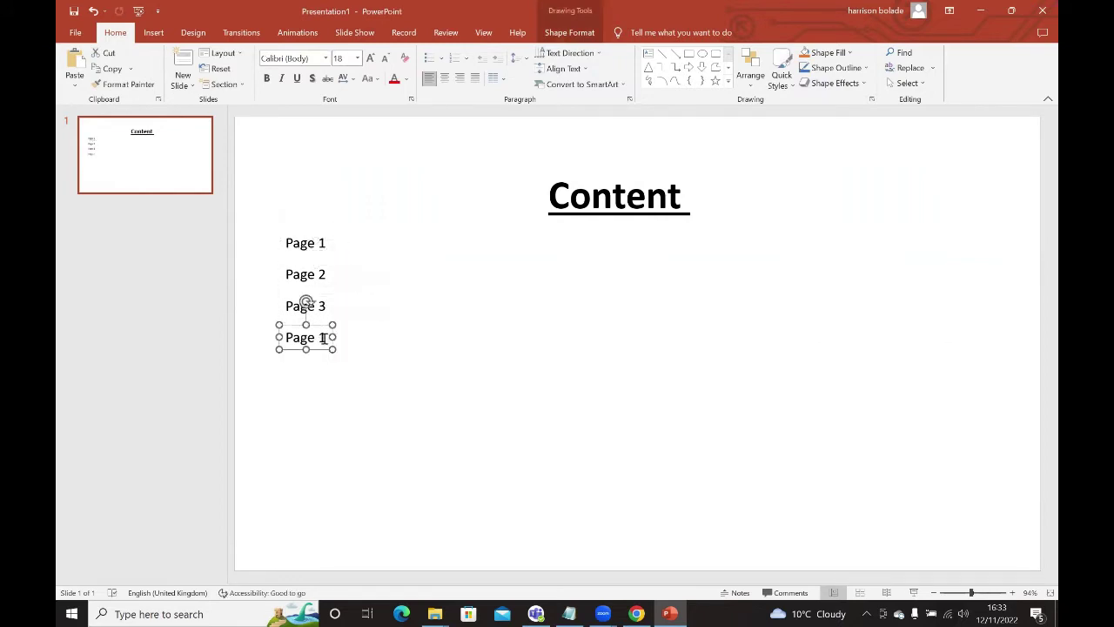
left_click(329, 344)
key("BackSpace")
type("4")
left_click(351, 362)
Paste a copy of the page label below "Page 4" and change it to "Page 5".
key("ctrl+v")
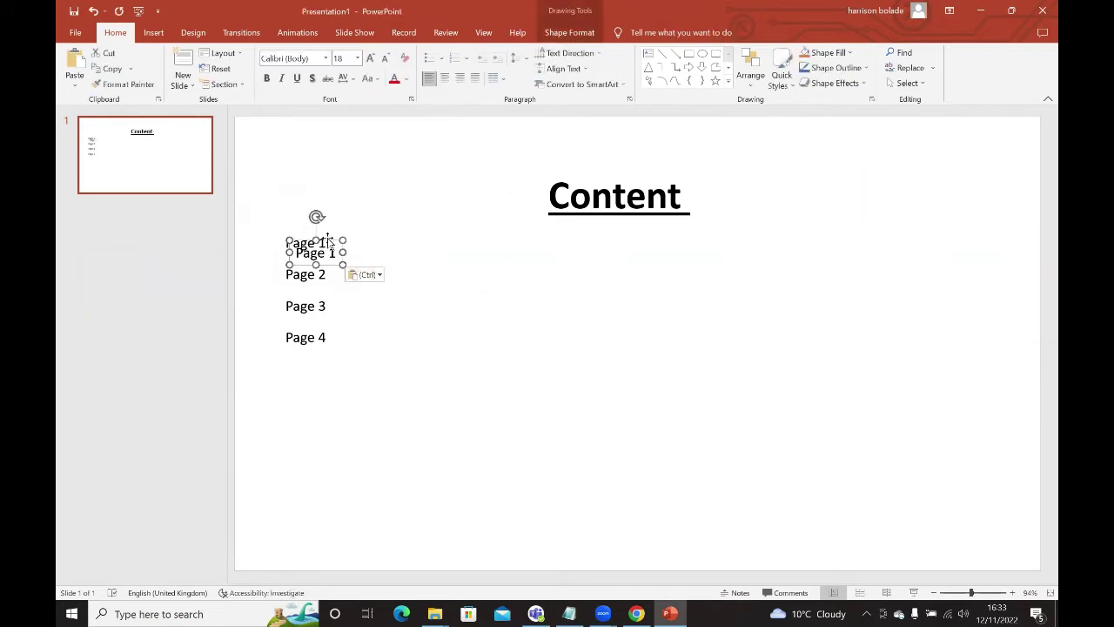
left_click_drag(412, 291, 317, 359)
left_click(324, 372)
key("BackSpace")
type("5")
left_click(357, 397)
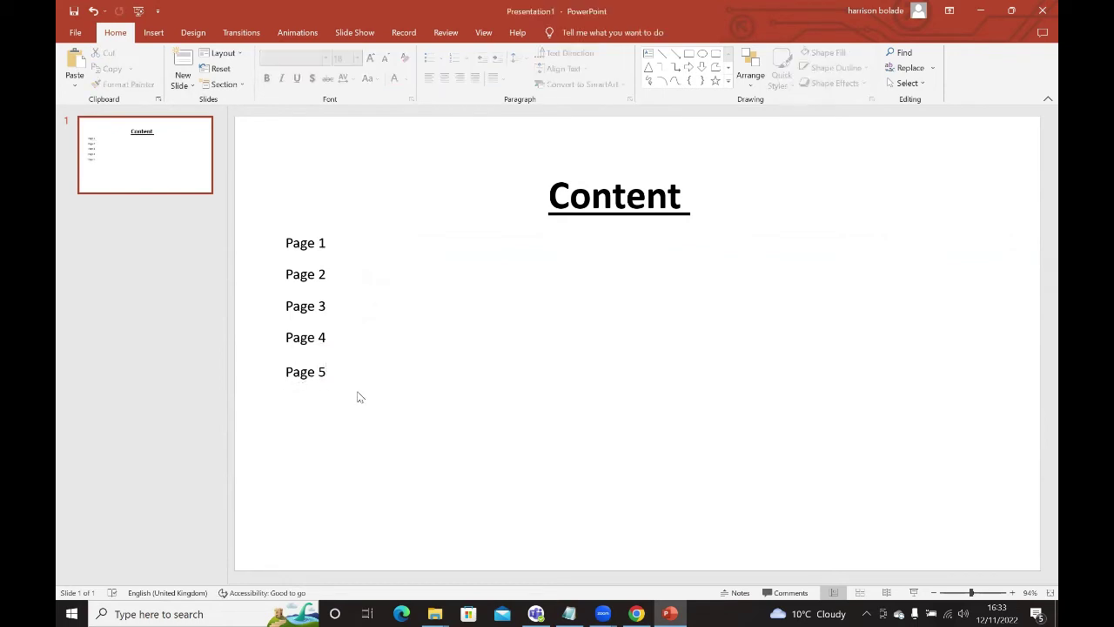
Add a "Page 6" label below "Page 5" from a pasted copy, and realign the "Page 1" label with the column.
key("ctrl+v")
left_click_drag(307, 244, 321, 397)
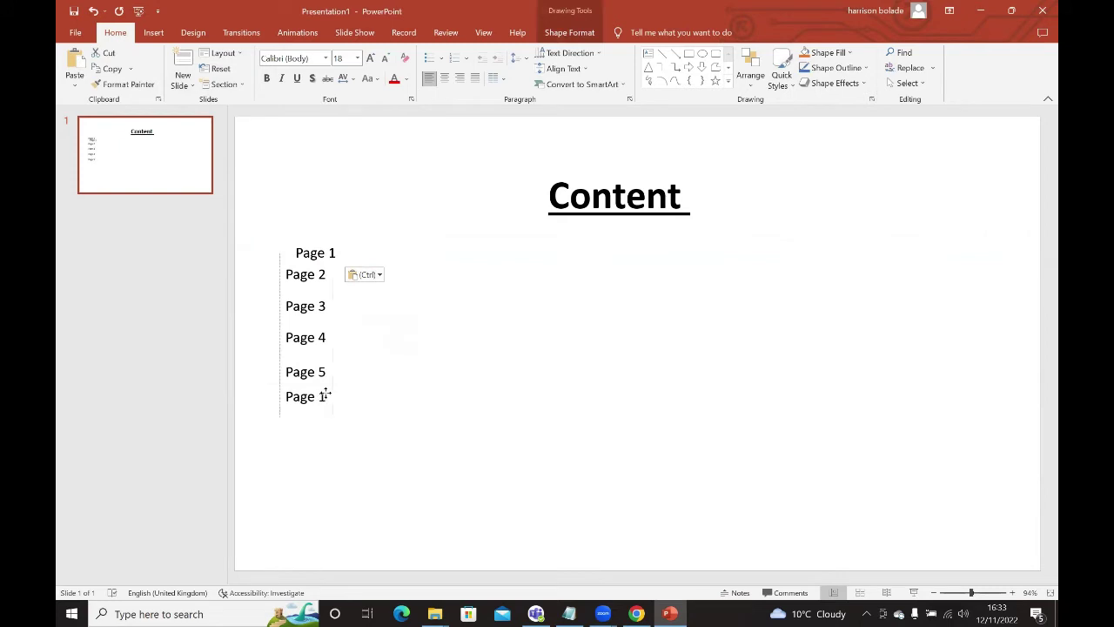
left_click(324, 396)
left_click(324, 396)
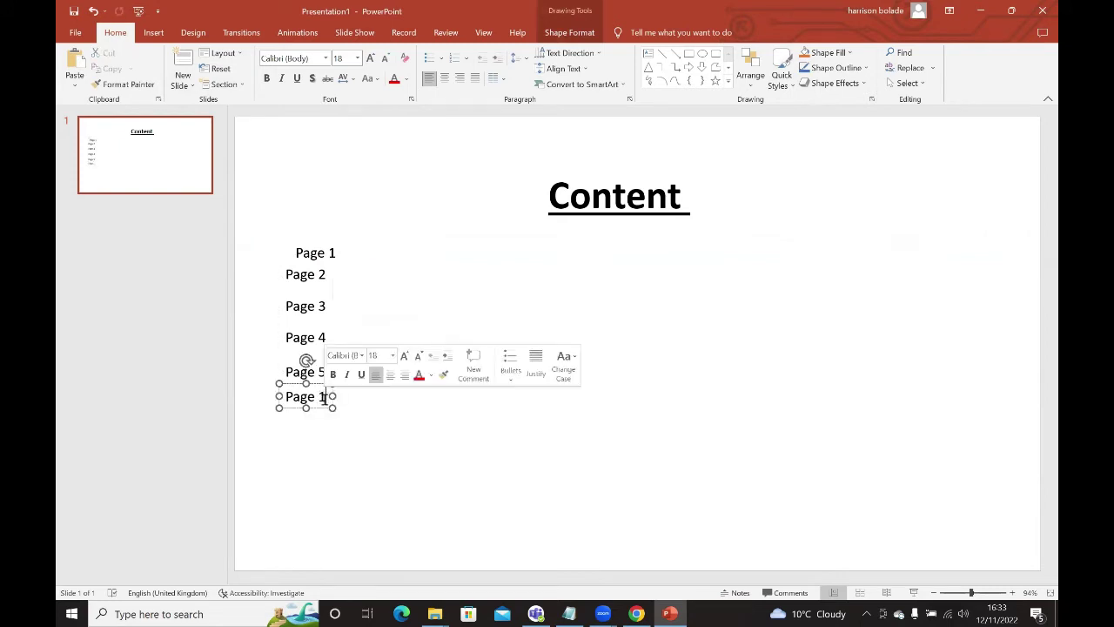
key("BackSpace")
type("6")
left_click(404, 422)
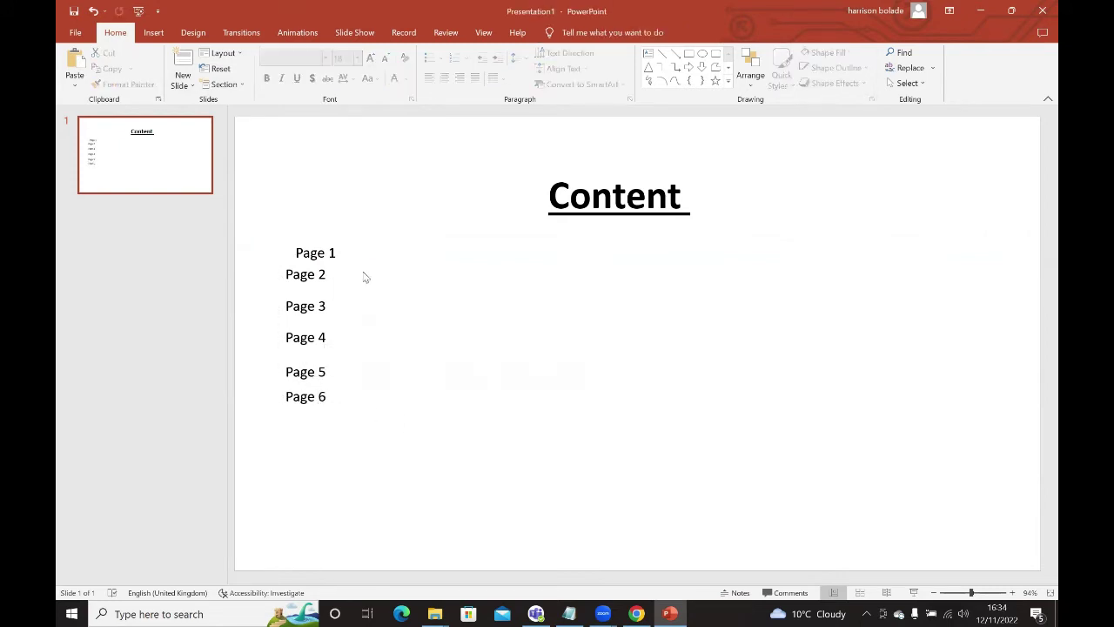
left_click(346, 261)
left_click_drag(317, 236, 307, 228)
left_click(372, 396)
Paste a copy of the page label below "Page 6" and change it to "Page 7".
key("ctrl+v")
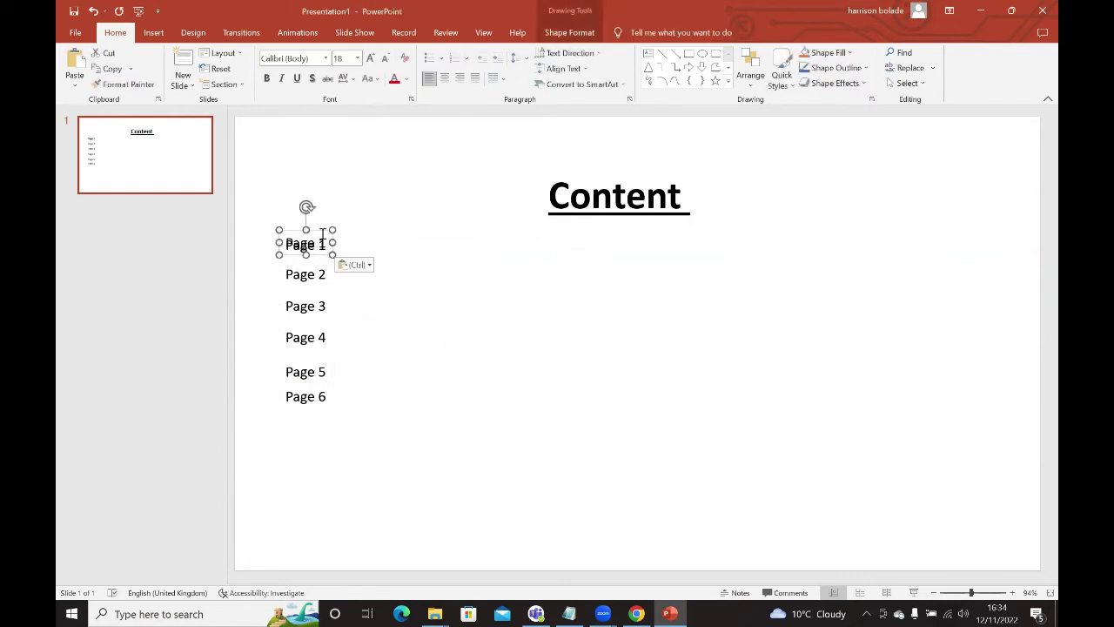
left_click_drag(315, 234, 322, 422)
left_click(322, 422)
key("BackSpace")
type("7")
left_click(415, 445)
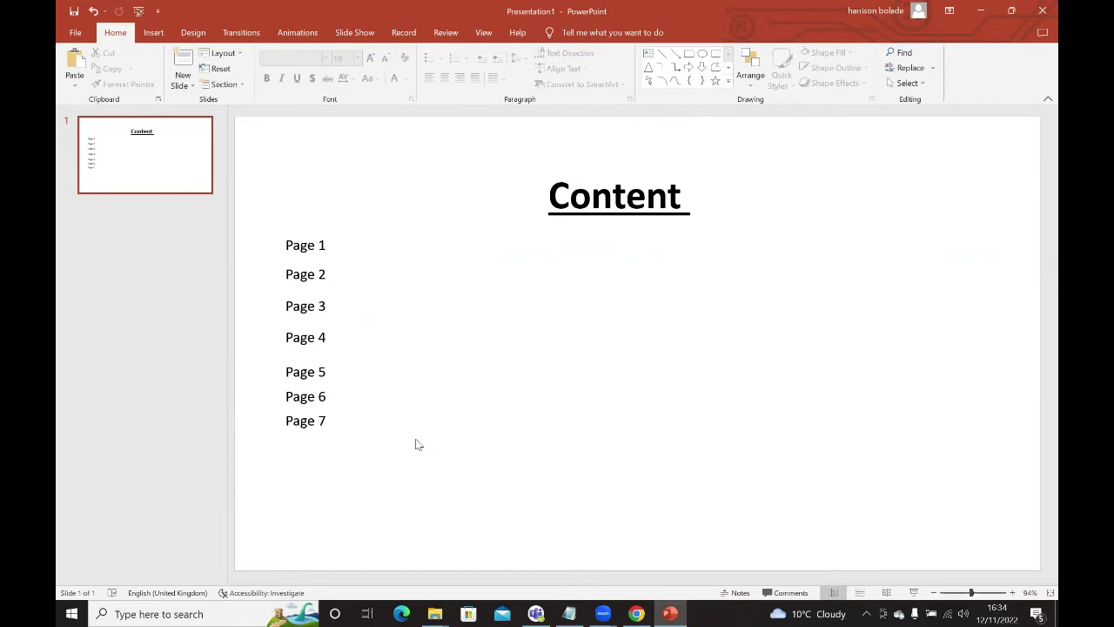
Paste a copy of the page label below "Page 7" and change it to "Page 8".
key("ctrl+v")
left_click_drag(324, 239, 384, 304)
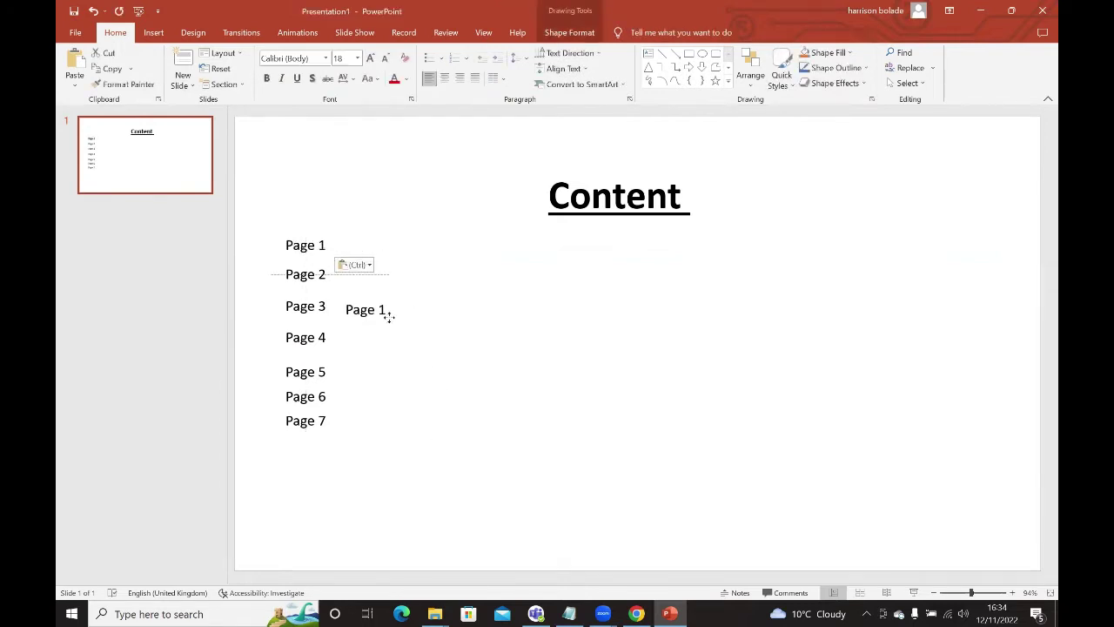
left_click_drag(394, 360, 322, 443)
left_click(323, 445)
key("BackSpace")
type("9")
left_click(392, 459)
left_click(324, 443)
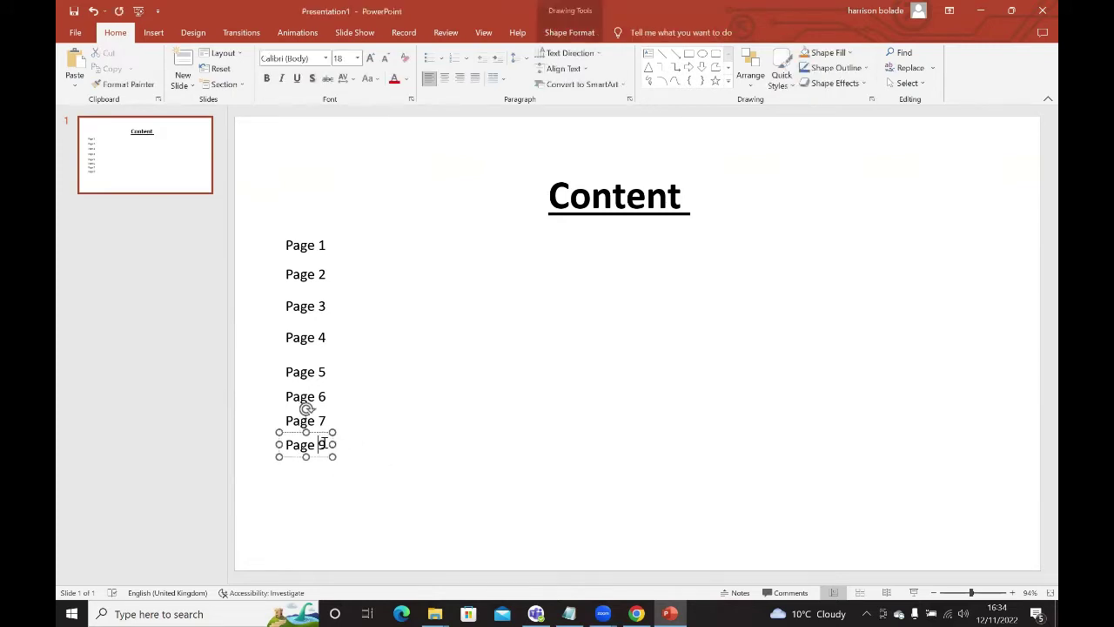
key("Delete")
type("8")
left_click(389, 456)
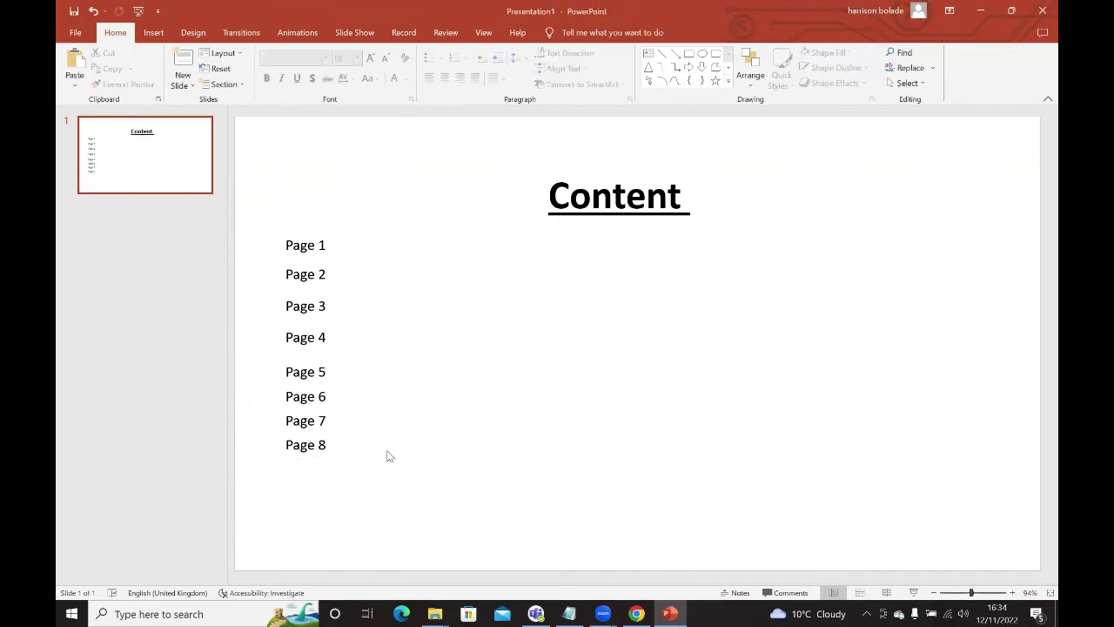
Paste a copy of the page label below "Page 8" and change it to "Page 9".
key("ctrl+v")
left_click_drag(324, 248, 329, 473)
left_click(329, 473)
key("BackSpace")
type("9")
left_click(444, 482)
Paste a copy of the page label below "Page 9" and change it to "Page 10".
key("ctrl+v")
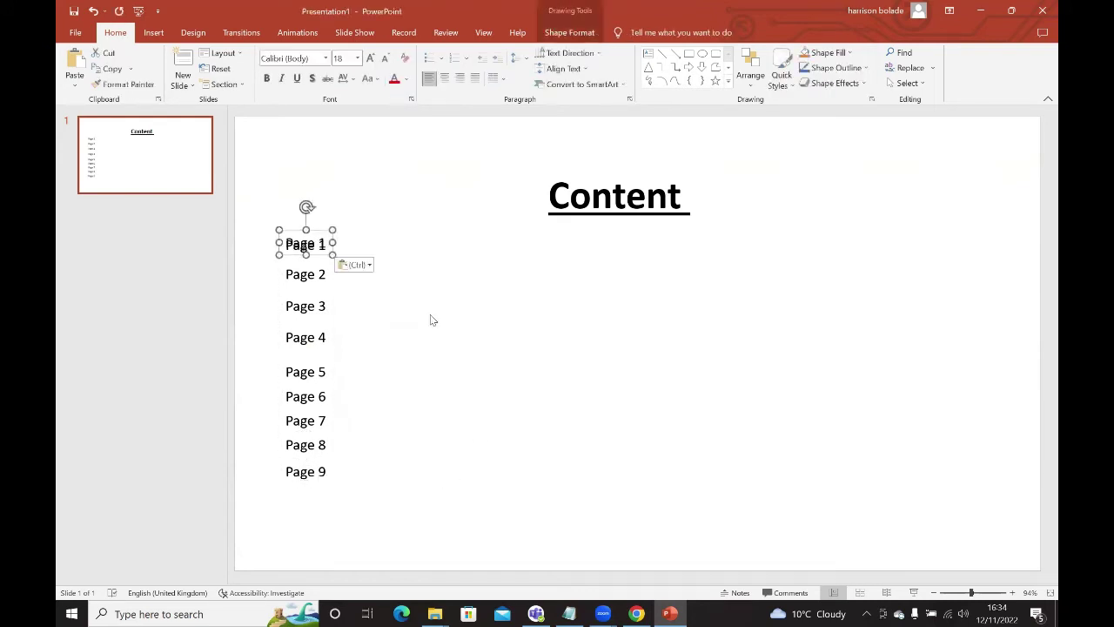
left_click_drag(315, 228, 309, 480)
left_click(325, 499)
type("0")
left_click(464, 453)
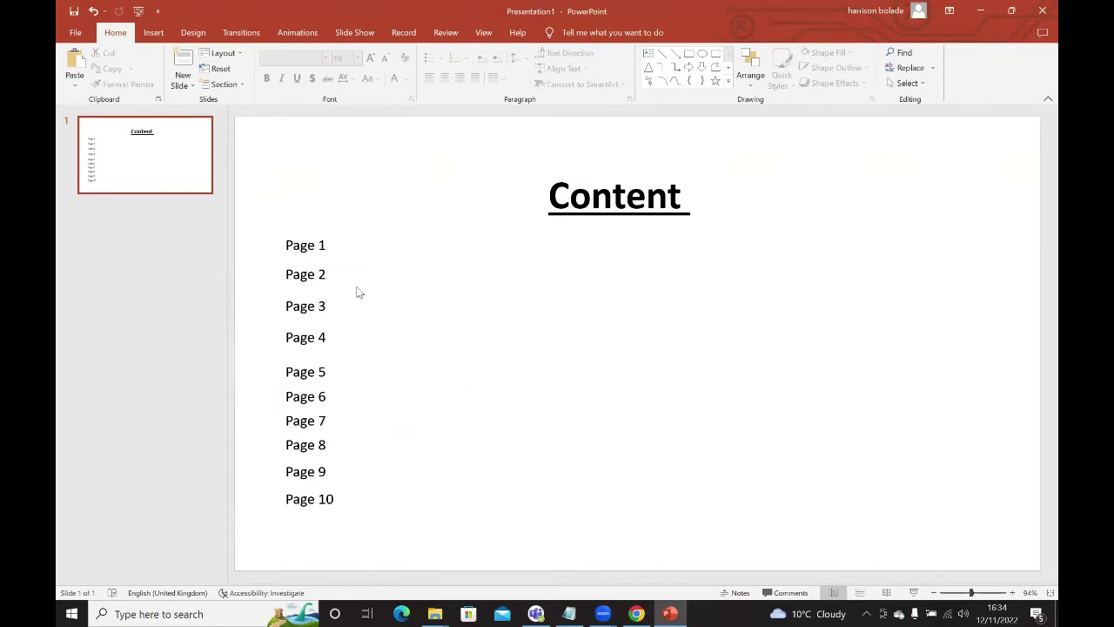
Select all ten labels from Page 1 to Page 10 and apply the Fade entrance animation to them.
left_click(301, 246)
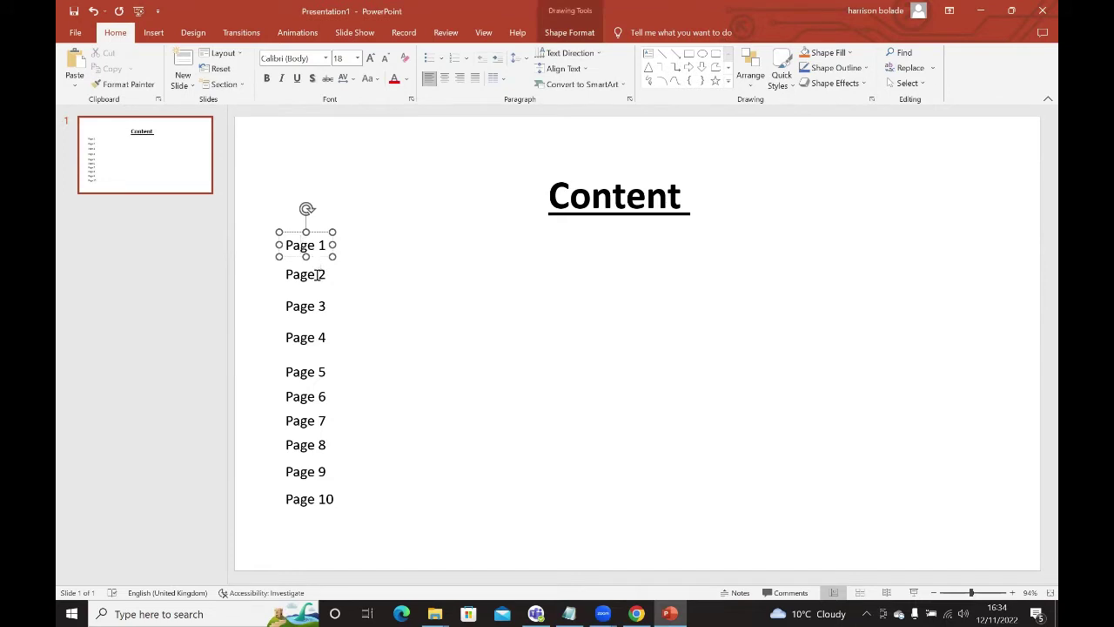
left_click(314, 276, "shift")
left_click(314, 309, "shift")
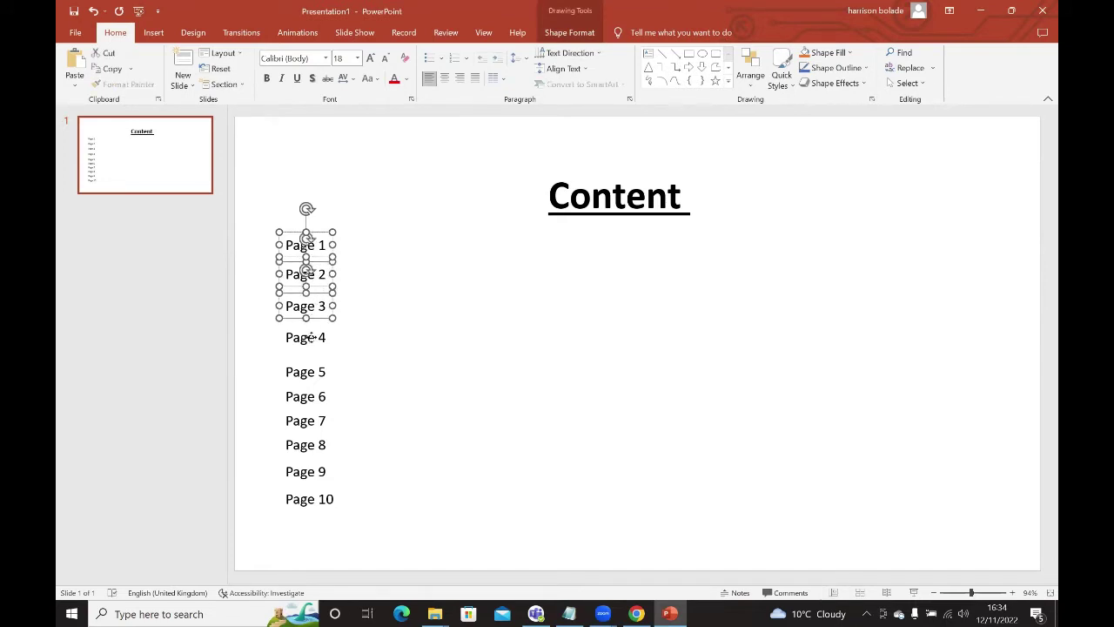
left_click(313, 337, "shift")
left_click(314, 372, "shift")
left_click(311, 397, "shift")
left_click(314, 421, "shift")
left_click(313, 446, "shift")
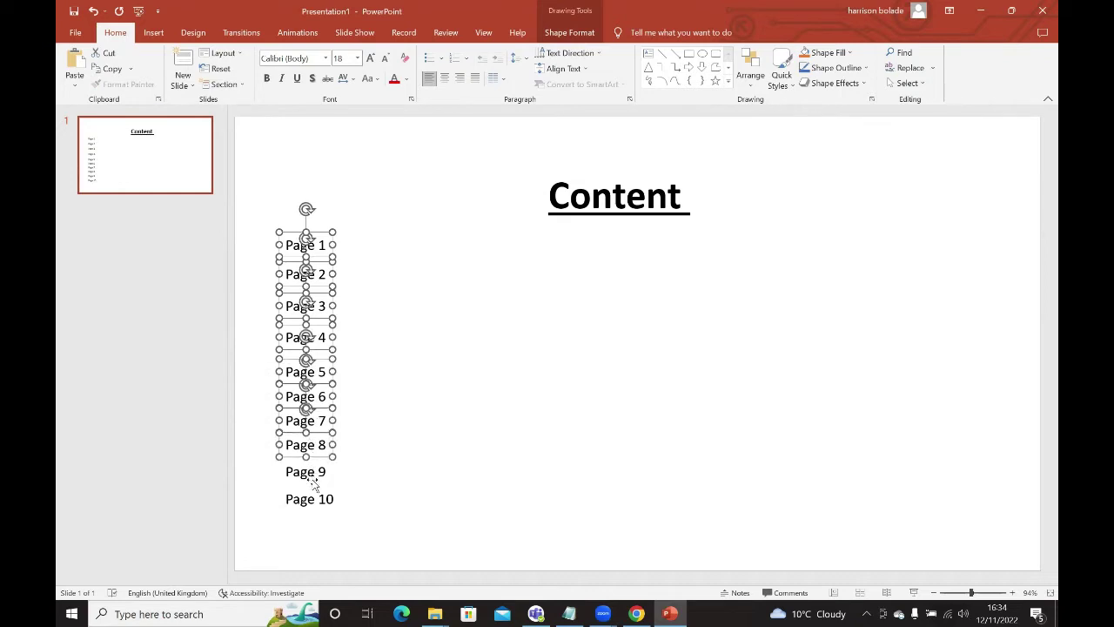
left_click(312, 475, "shift")
left_click(314, 501, "shift")
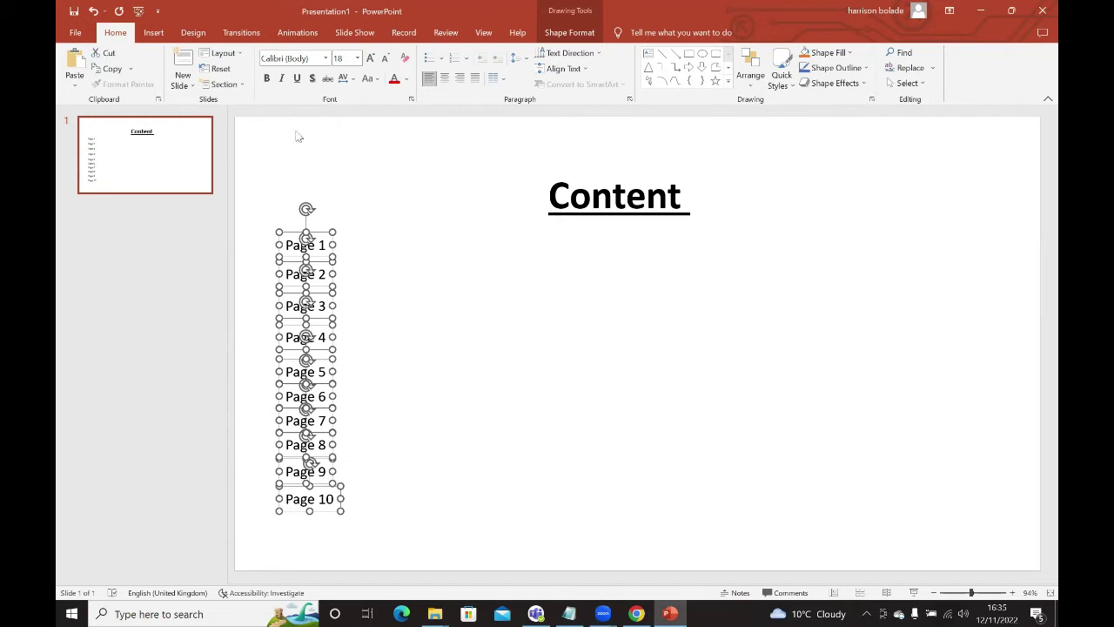
left_click(234, 34)
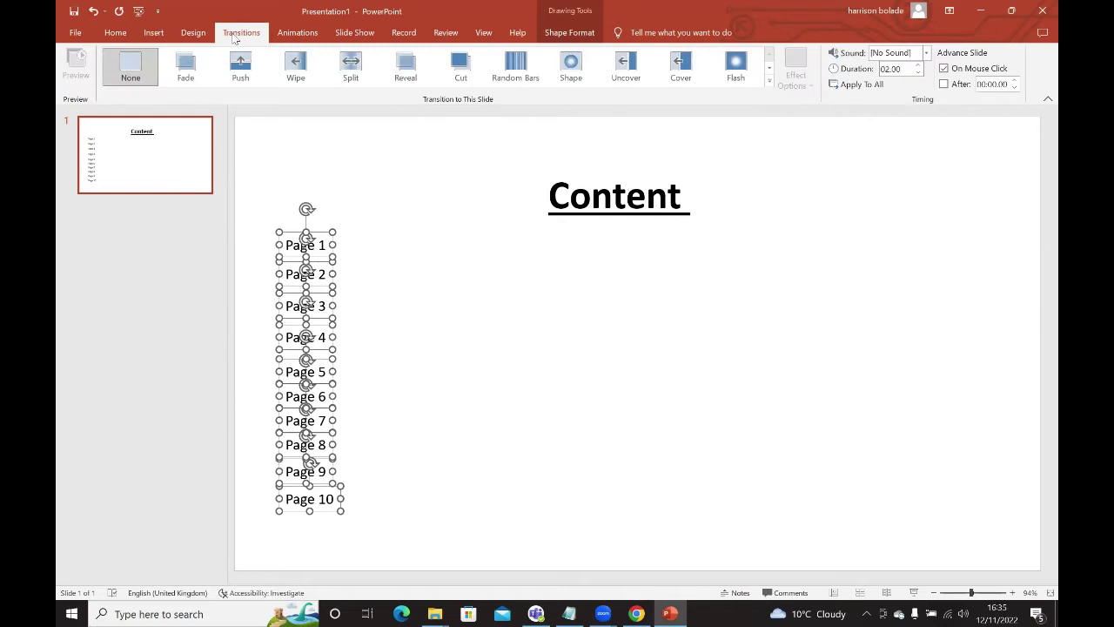
left_click(311, 38)
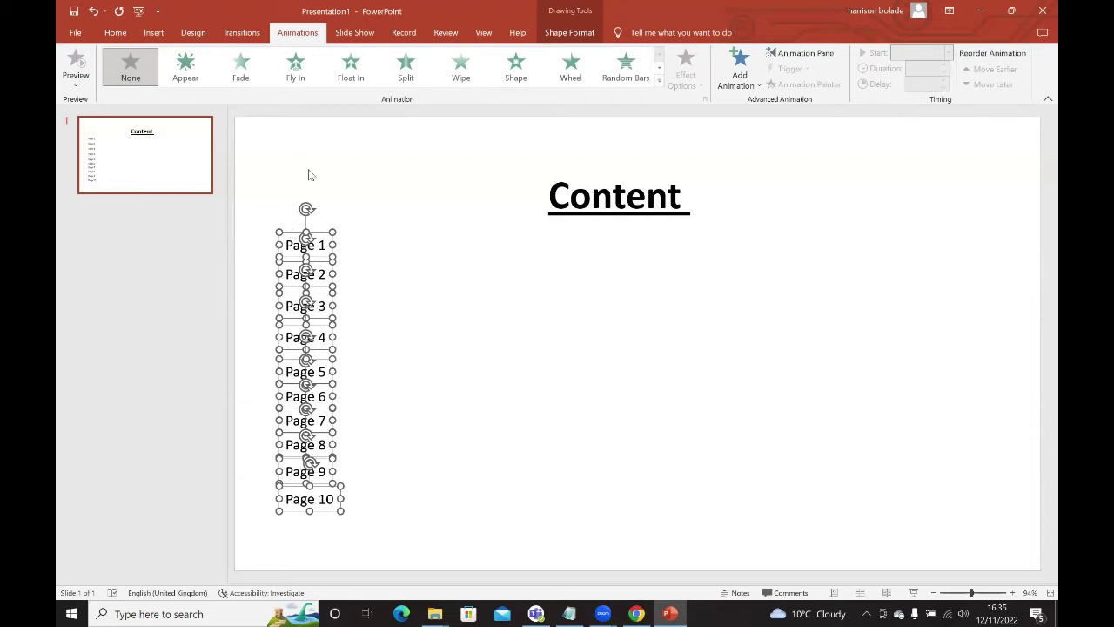
left_click(241, 77)
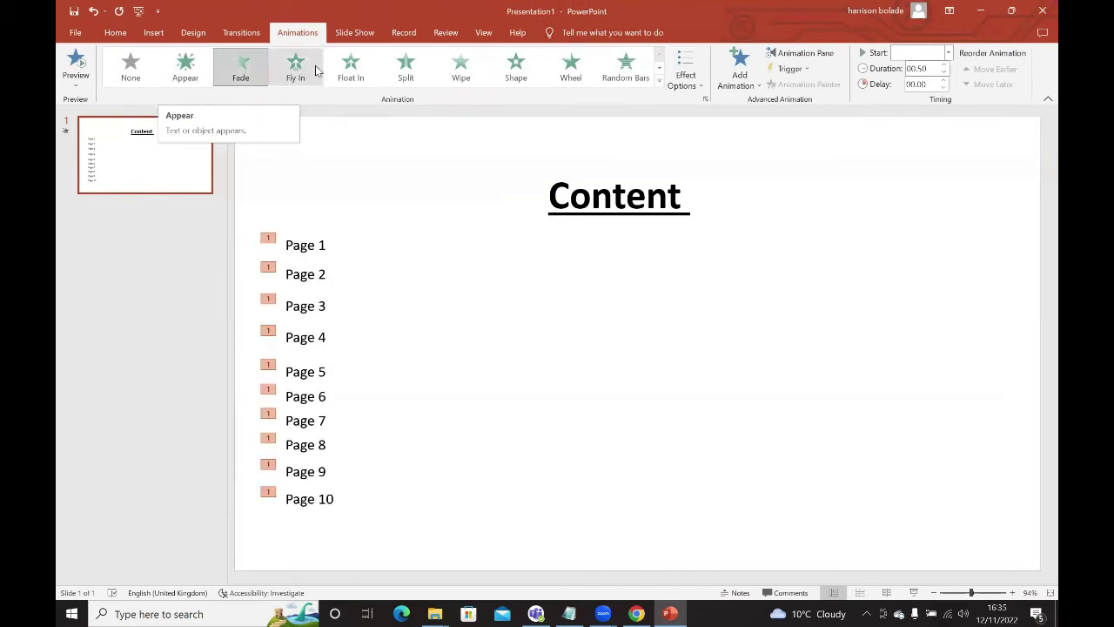
Try the Float In, Split, Wipe, Shape, Wheel, Bounce and Swivel entrance animations on the page labels.
left_click(348, 69)
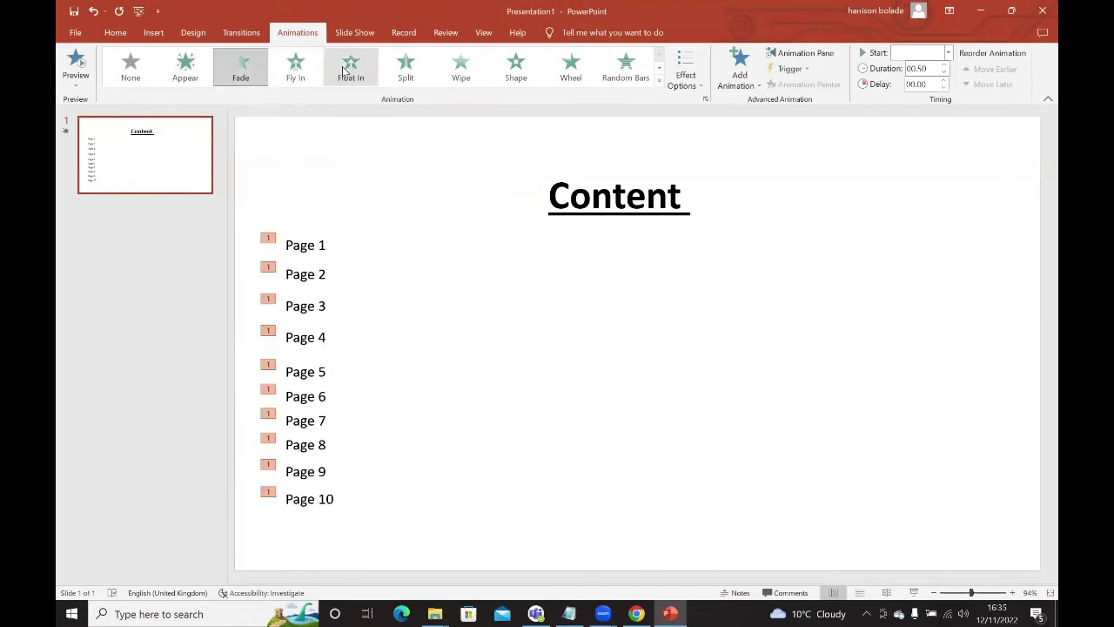
left_click(416, 75)
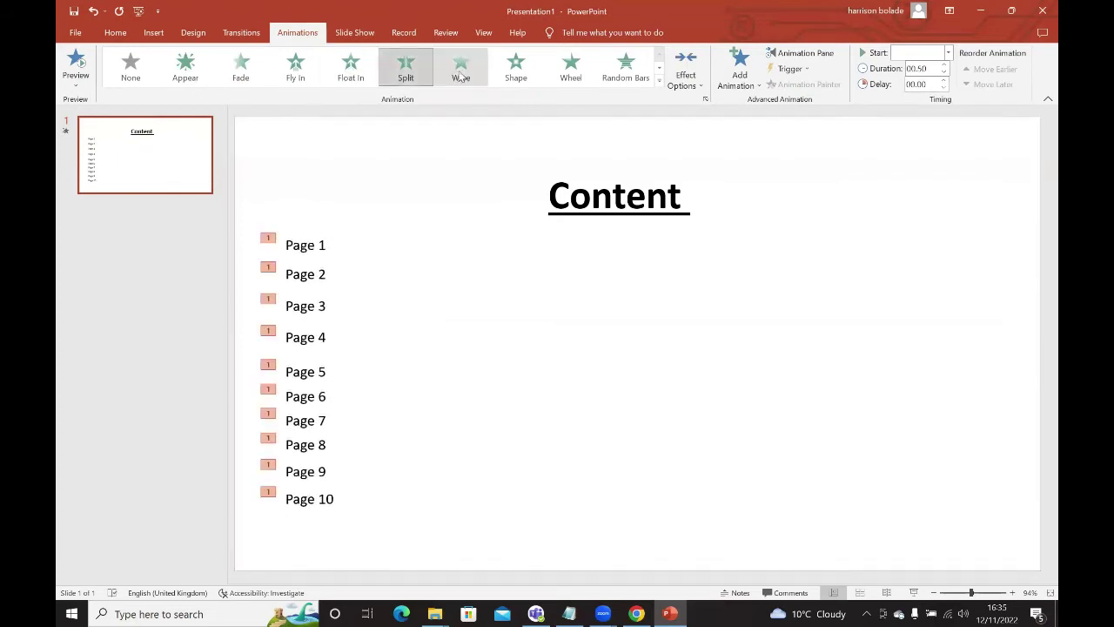
left_click(460, 75)
left_click(516, 70)
left_click(567, 74)
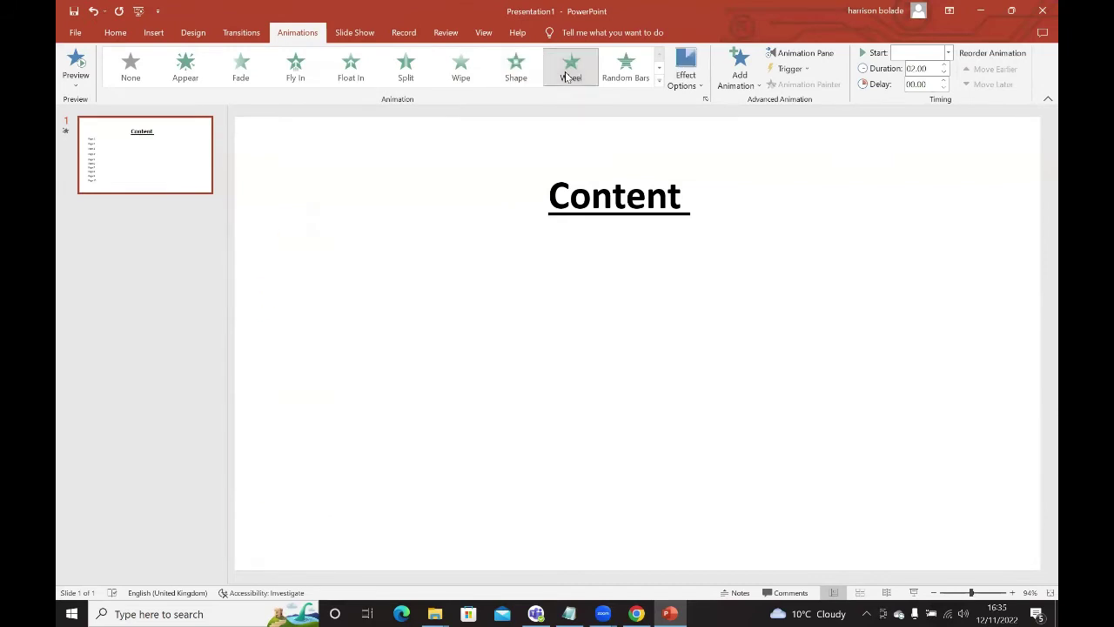
left_click(659, 84)
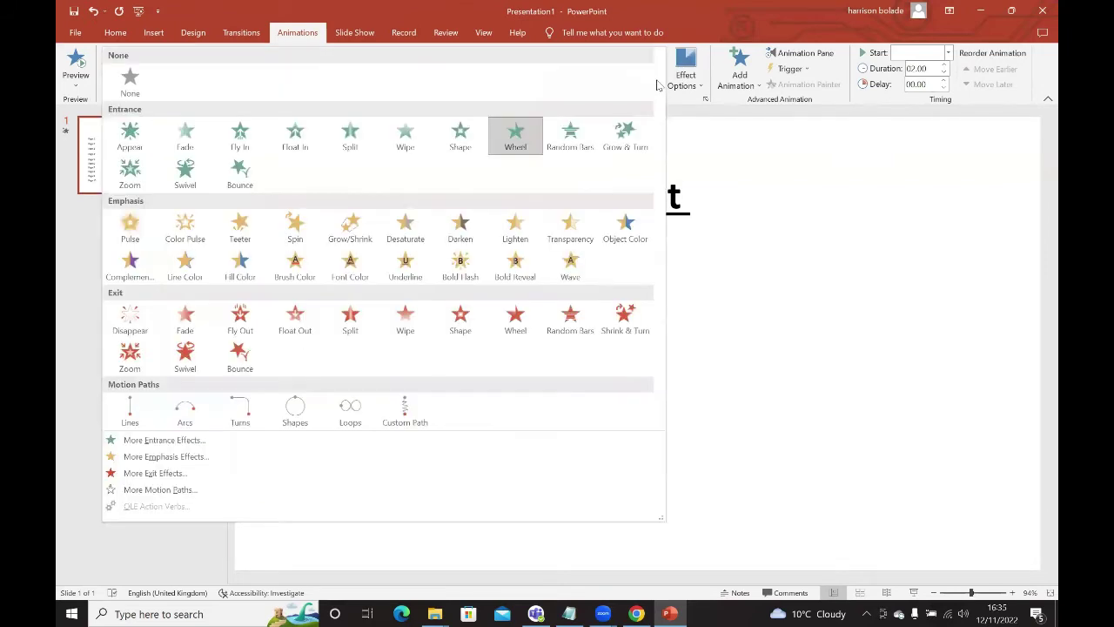
left_click(248, 180)
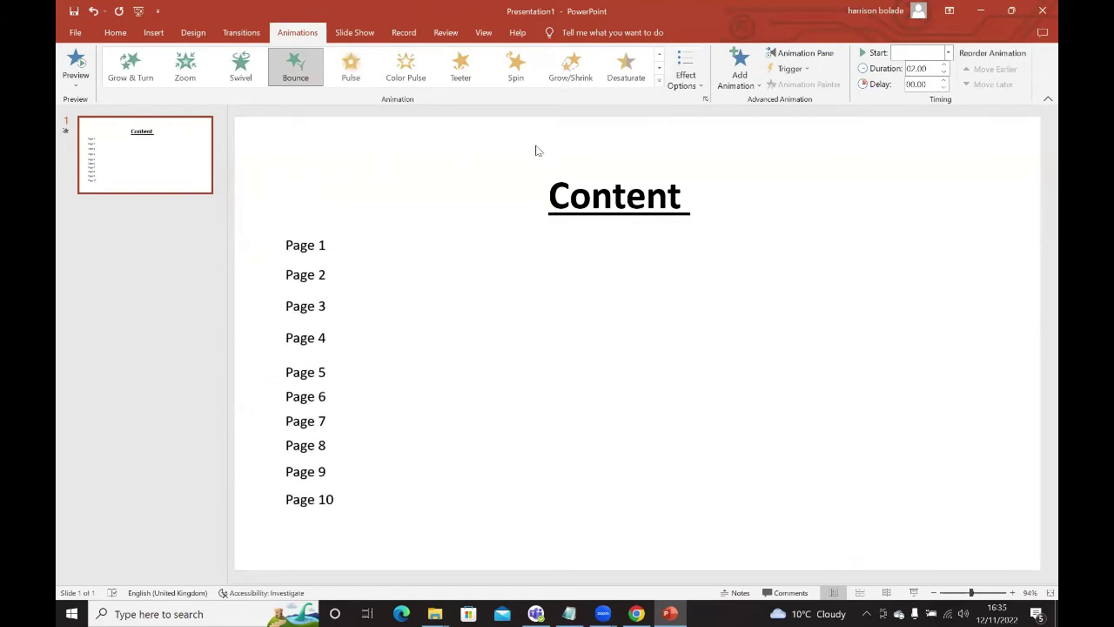
left_click(659, 84)
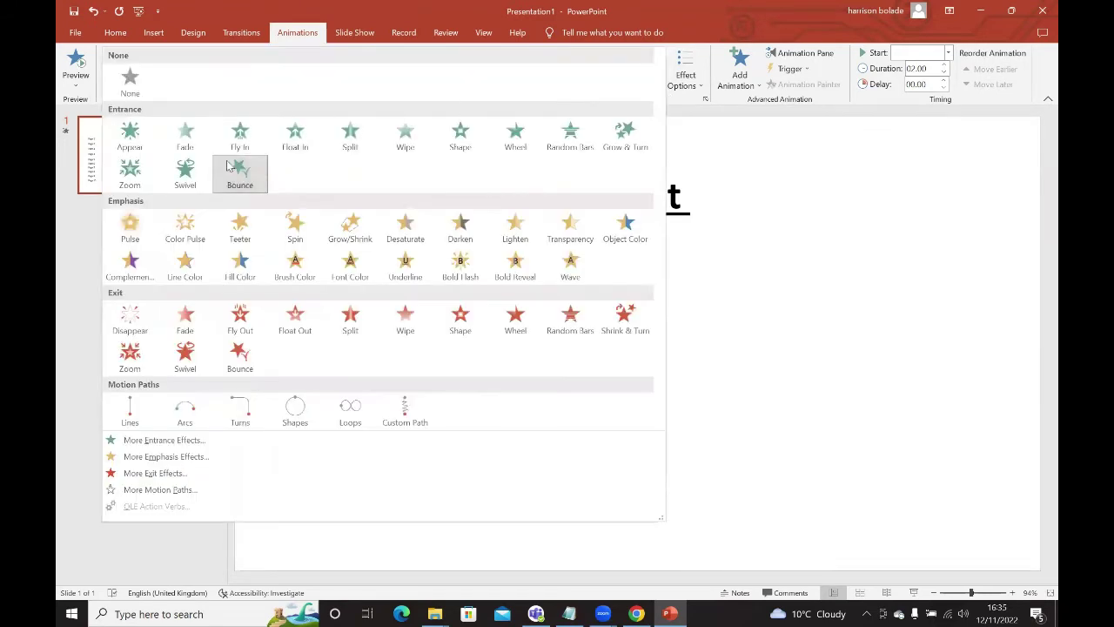
left_click(187, 177)
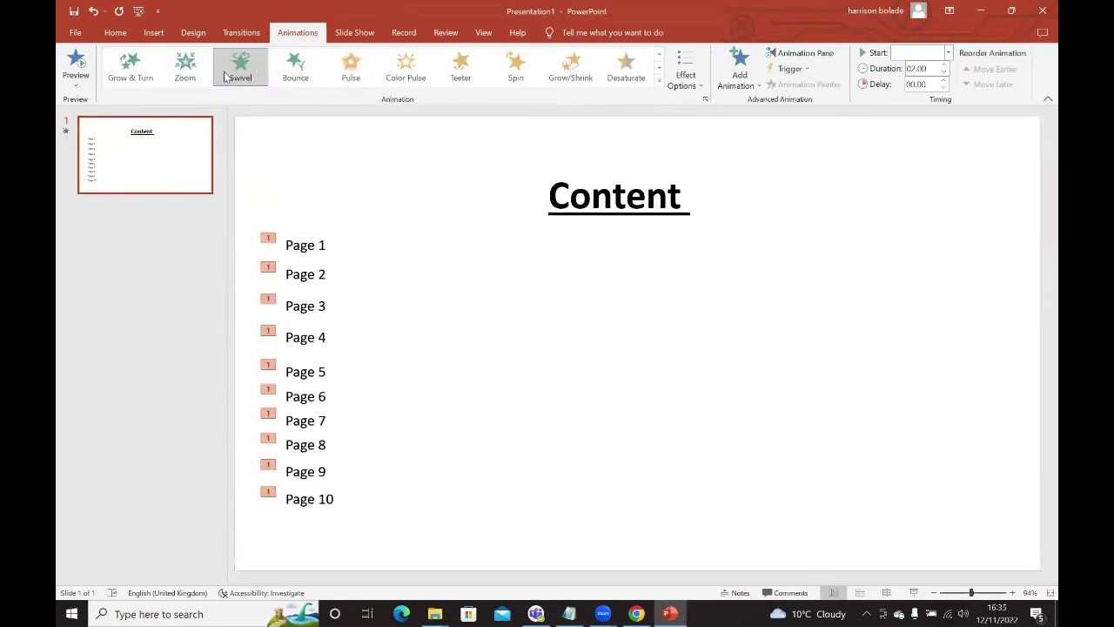
Apply the Fly In entrance animation to all ten page labels.
left_click(660, 84)
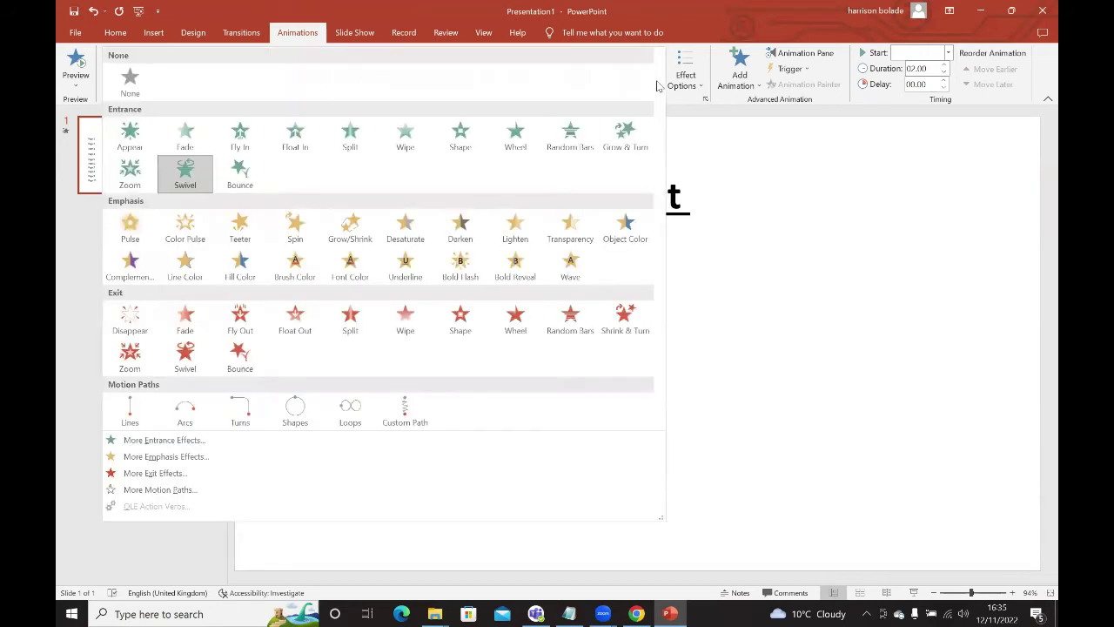
left_click(239, 137)
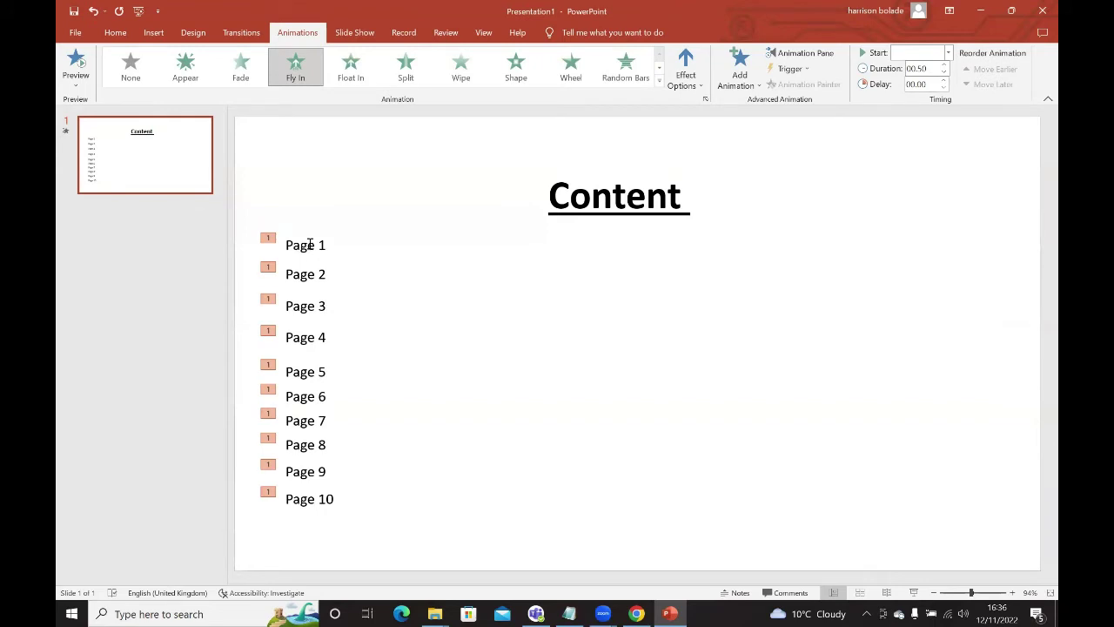
Select the labels from Page 1 to Page 10 together and set their animations to start On Click.
left_click(309, 244)
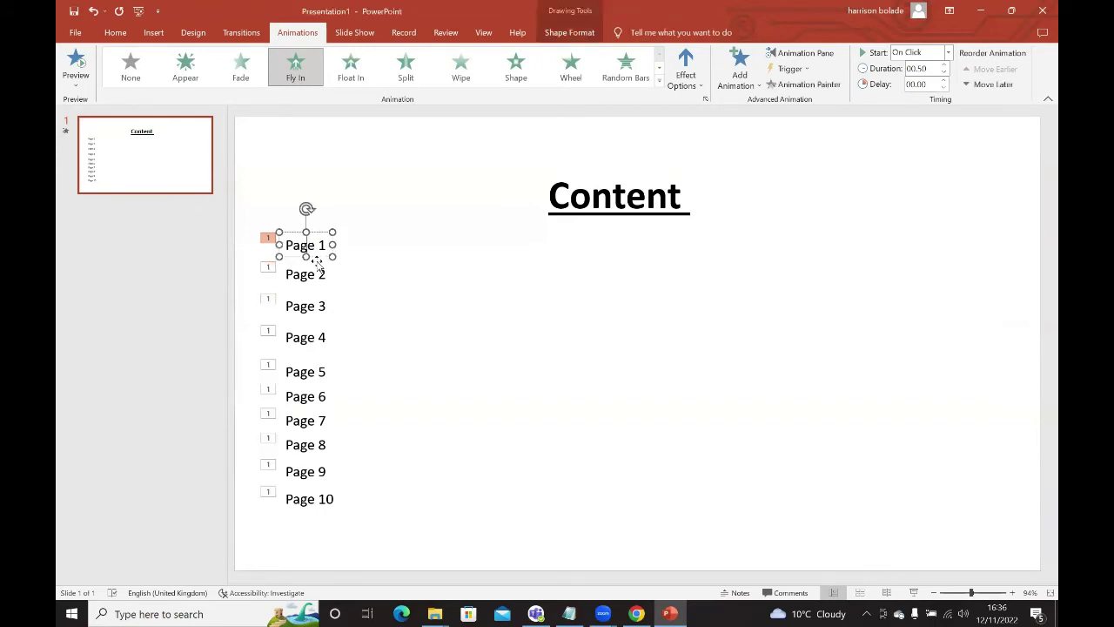
left_click(311, 275, "shift")
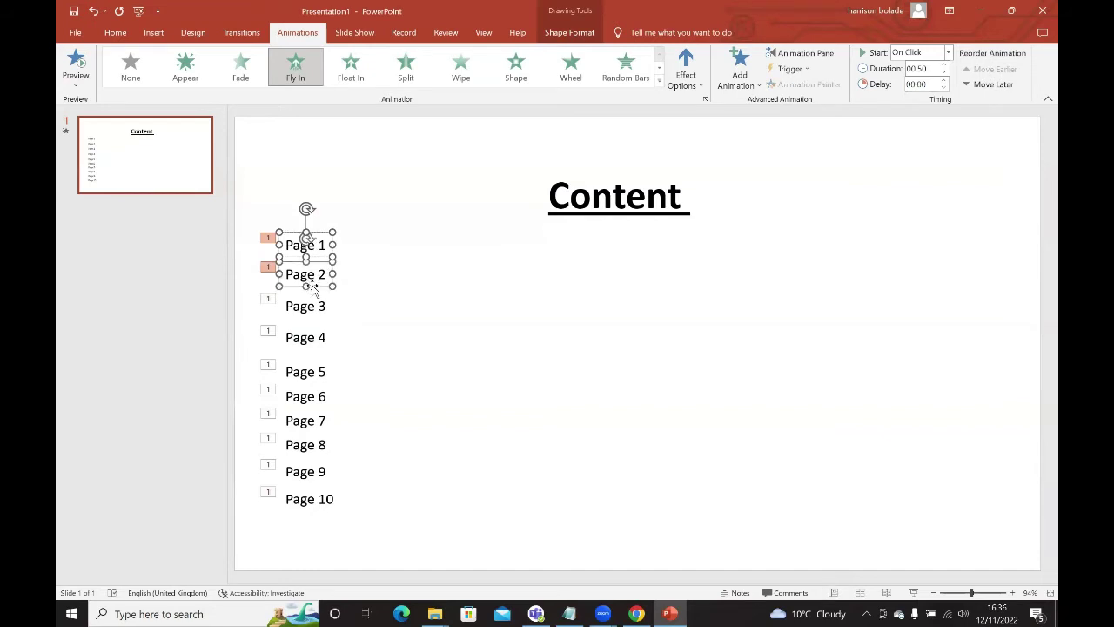
left_click(313, 297, "shift")
left_click(307, 341, "shift")
left_click(310, 366, "shift")
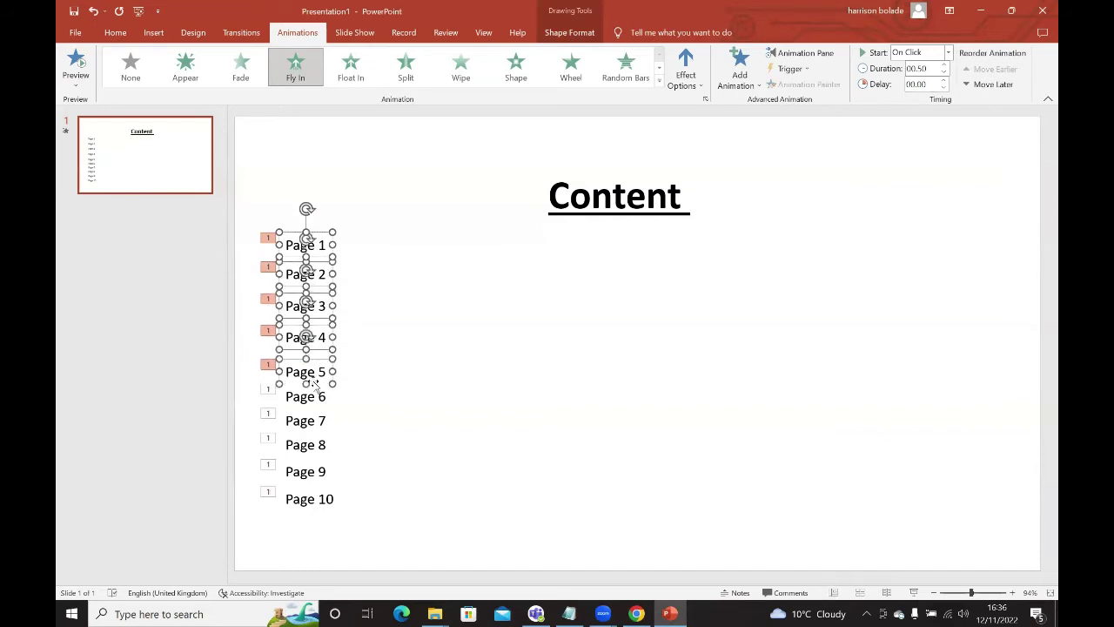
left_click(312, 393, "shift")
left_click(310, 424, "shift")
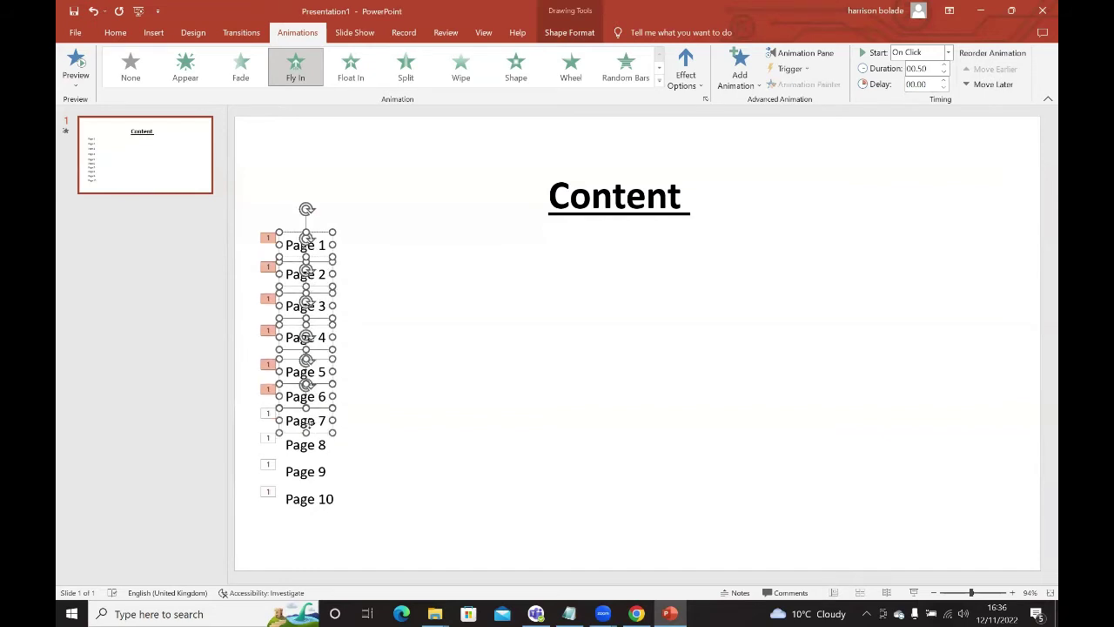
left_click(308, 447, "shift")
left_click(309, 471, "shift")
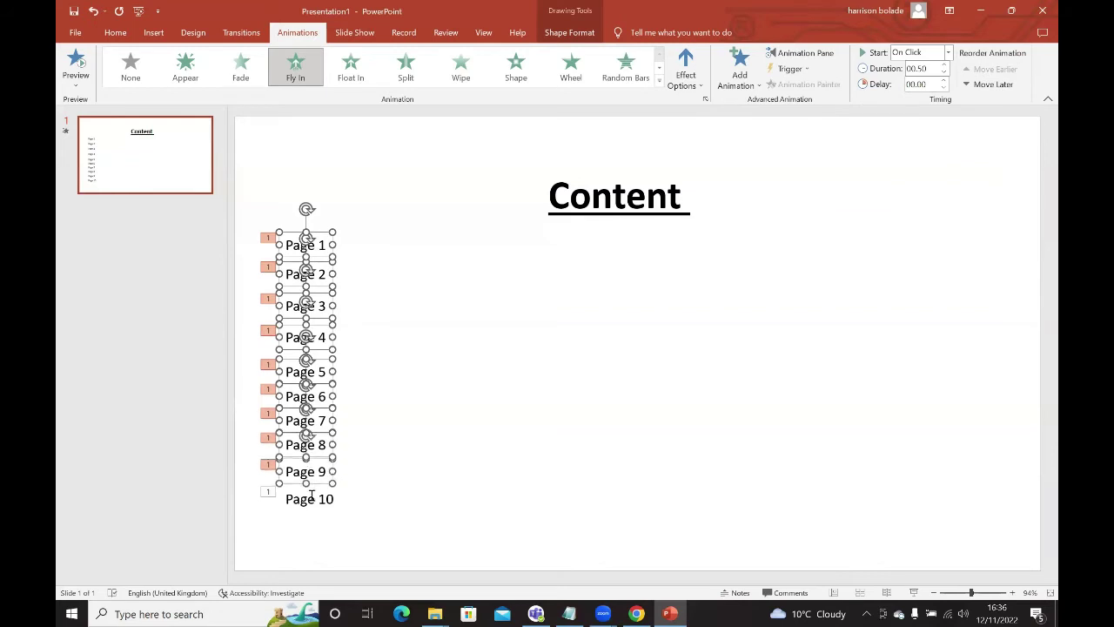
left_click(313, 498, "shift")
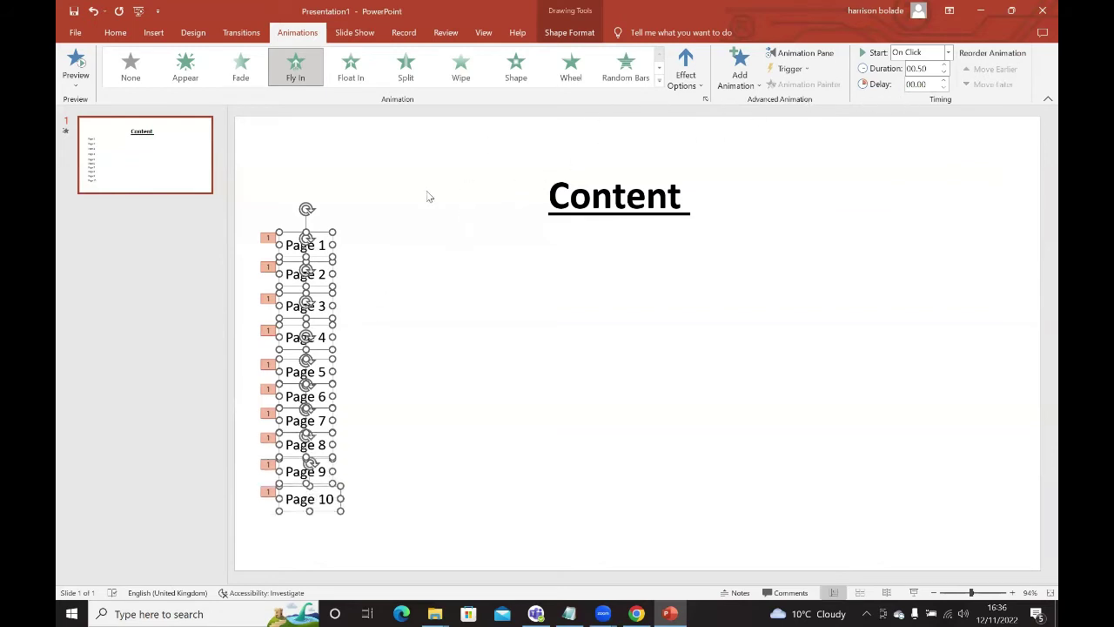
left_click(949, 53)
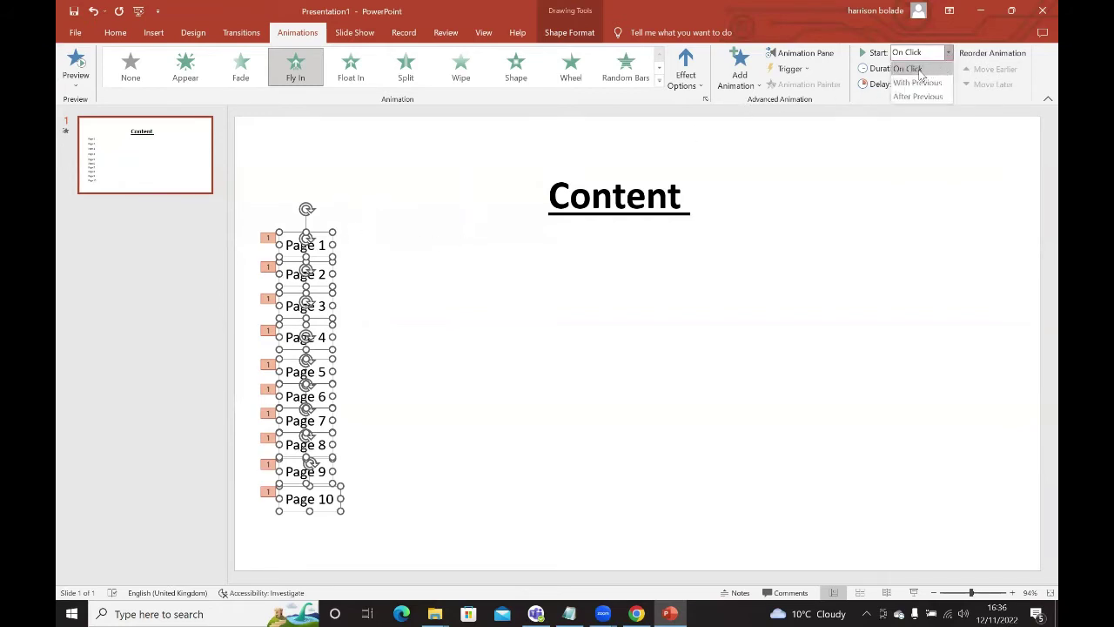
left_click(918, 69)
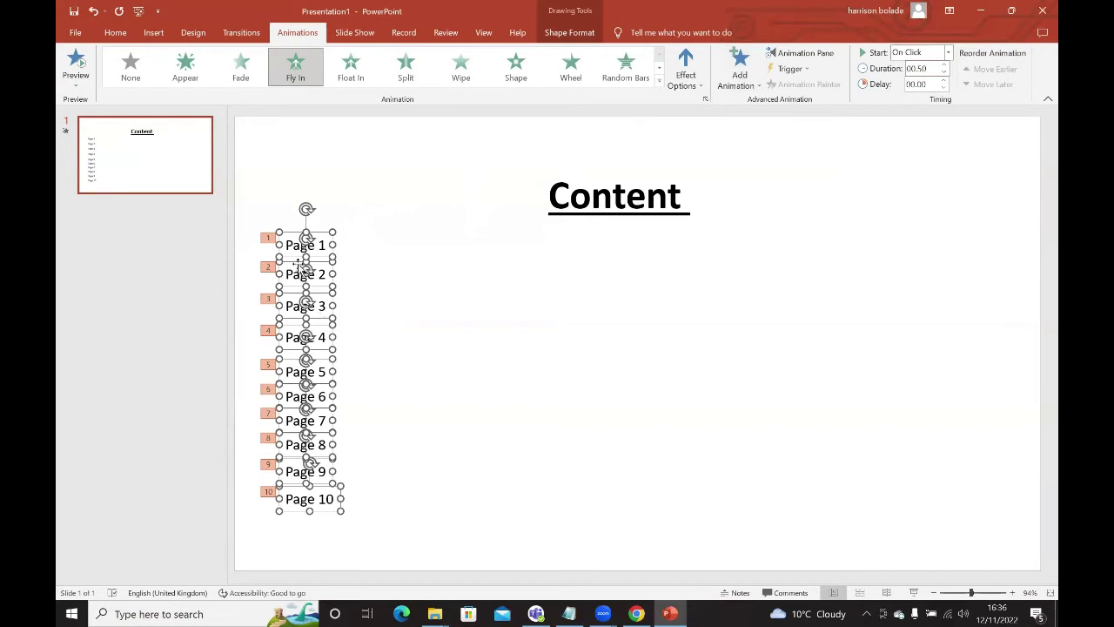
left_click(444, 386)
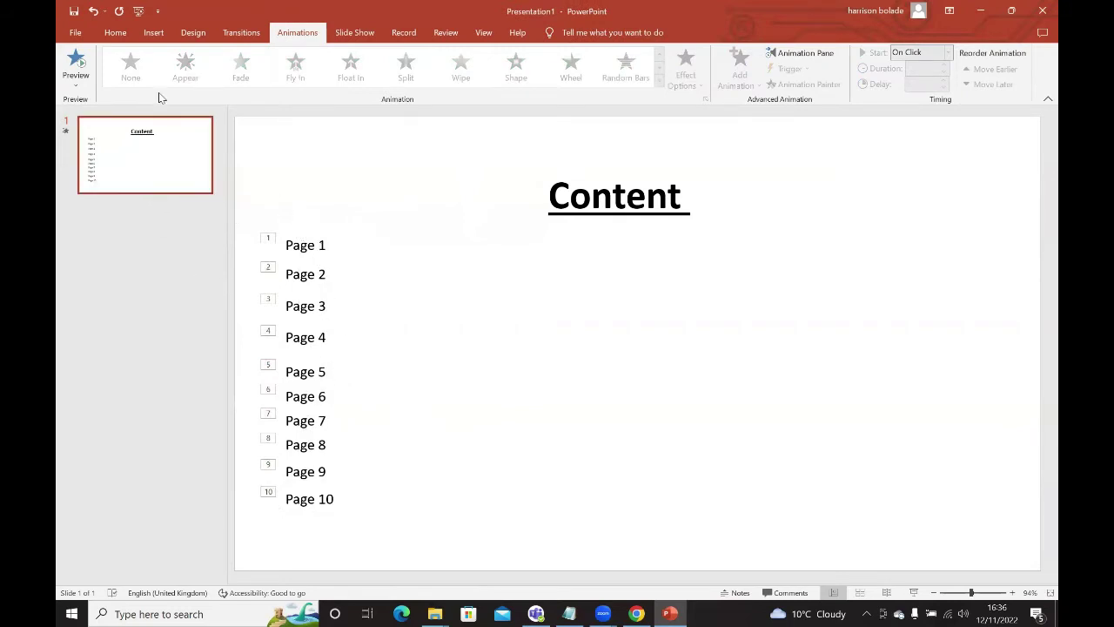
Add a Title Only slide after the contents slide and enter "Page 1" as its title.
left_click(154, 35)
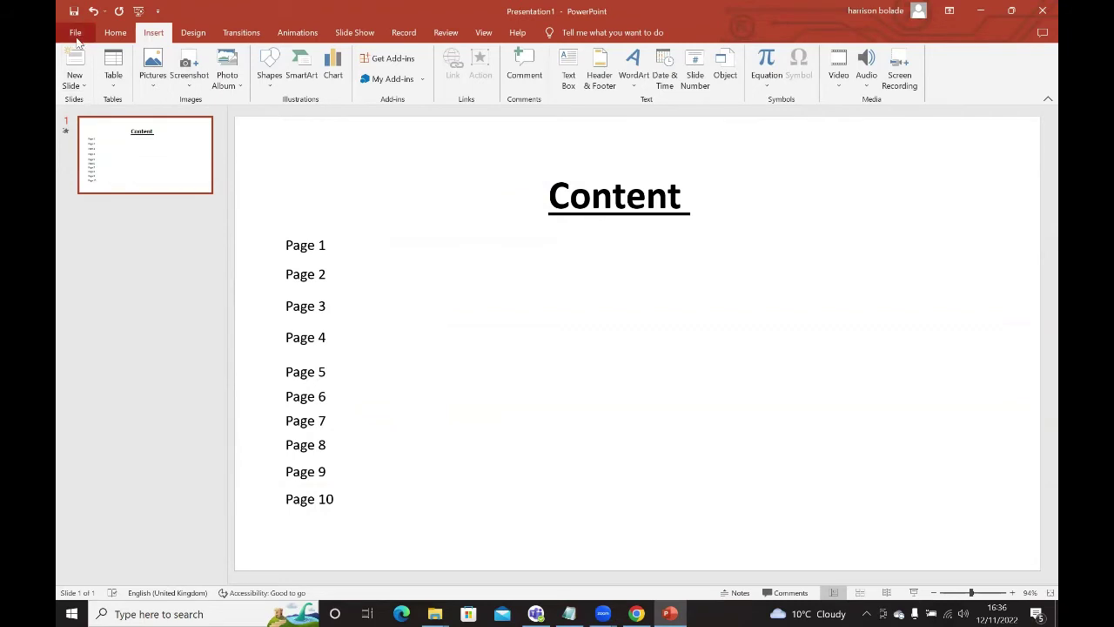
left_click(84, 85)
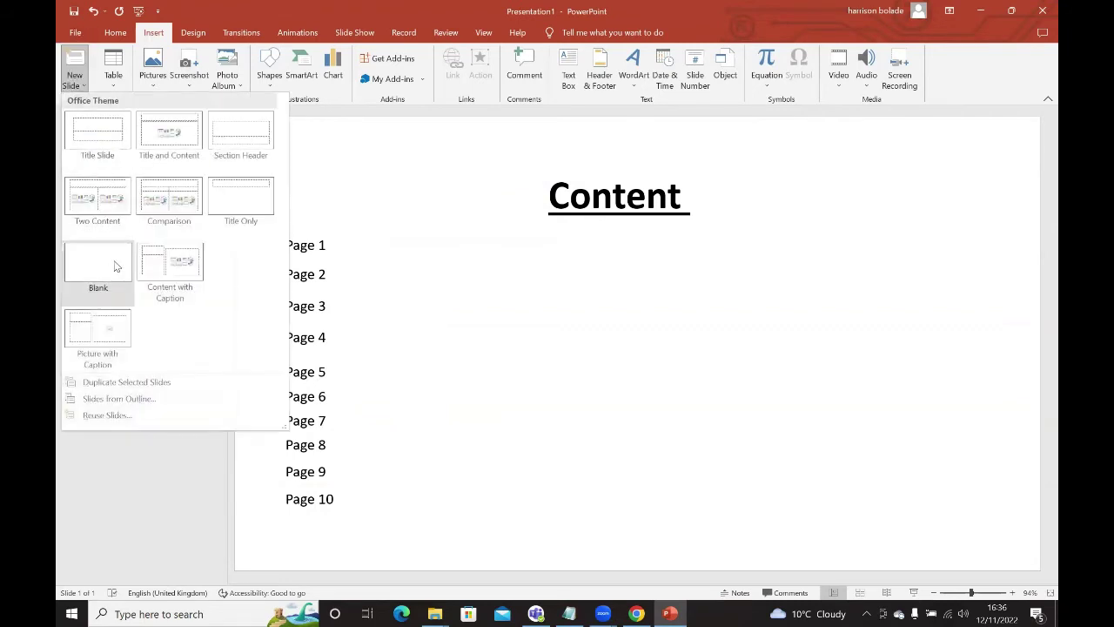
left_click(251, 200)
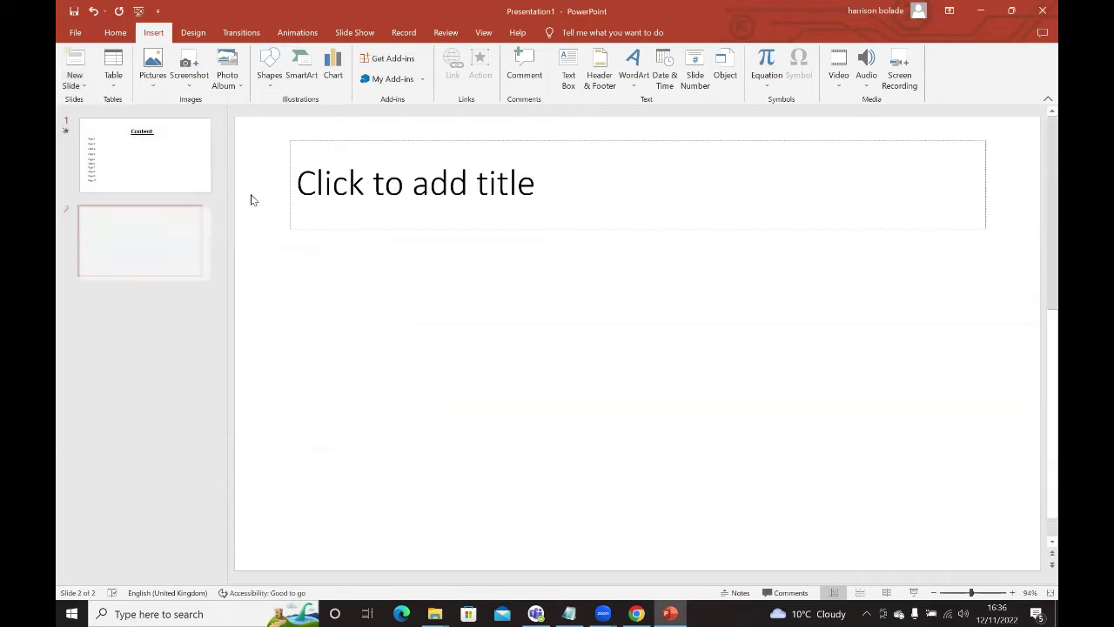
right_click(166, 236)
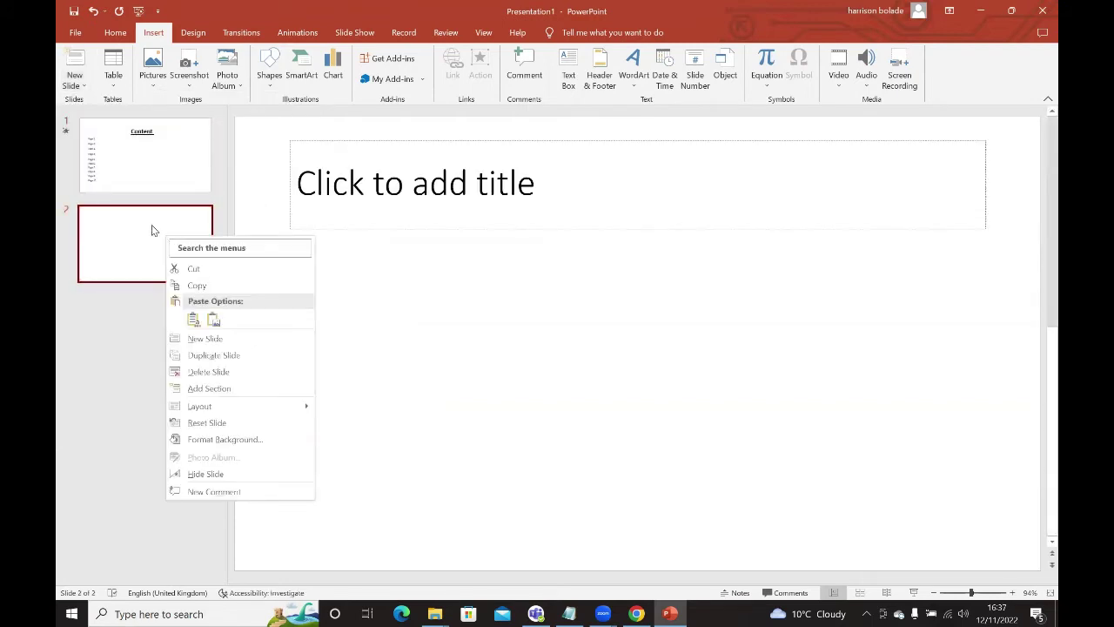
left_click(373, 176)
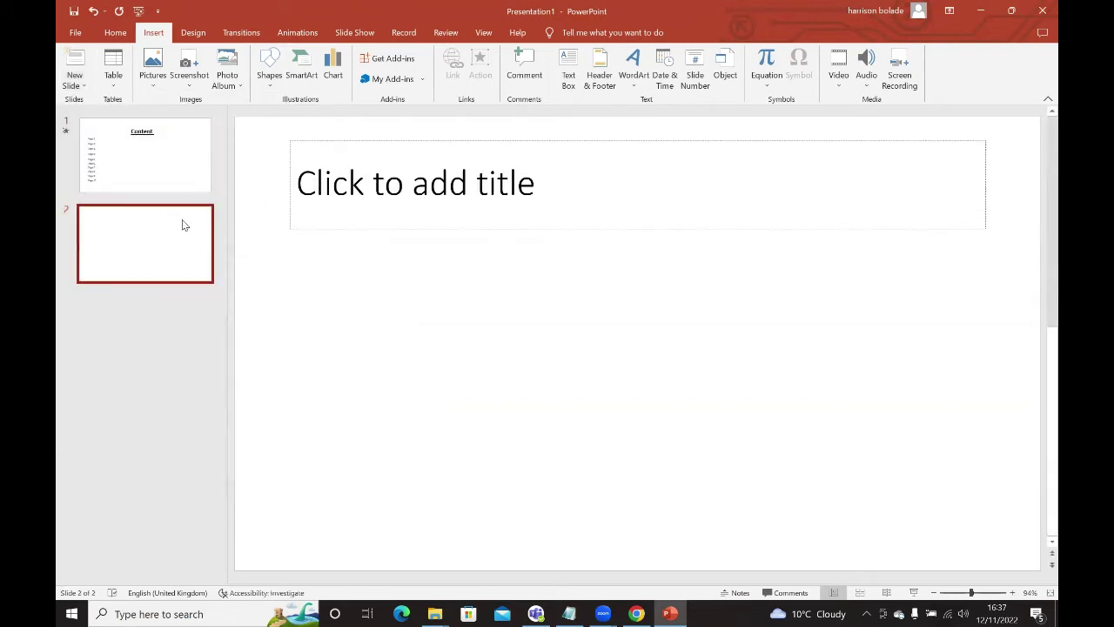
left_click(322, 179)
type("Page 1")
left_click(439, 253)
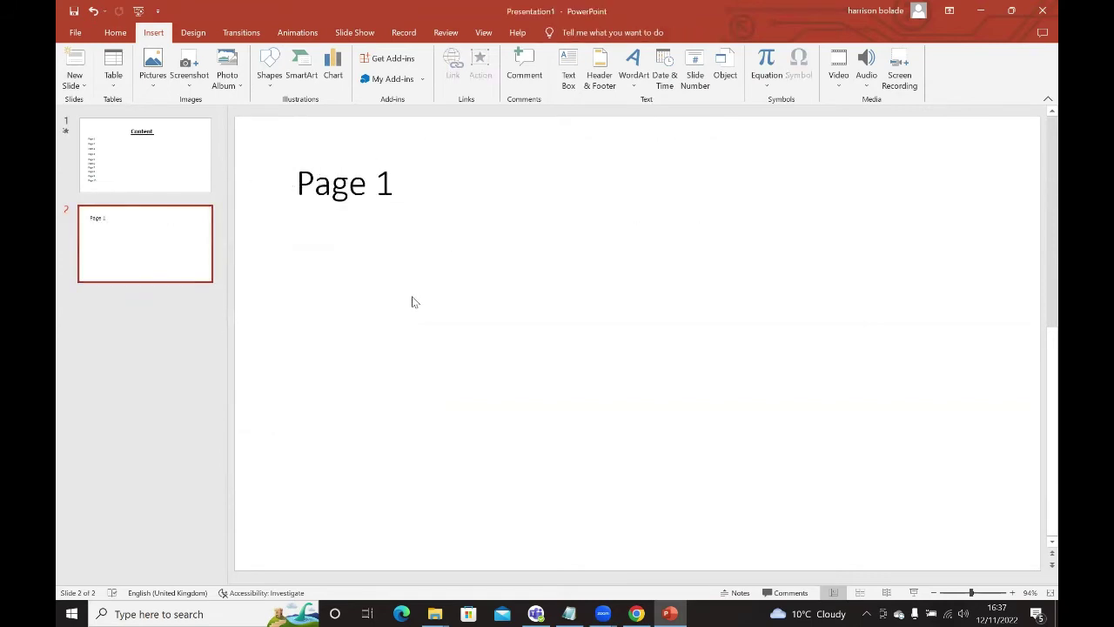
Duplicate the "Page 1" slide and change the copy's title to "Page 2".
right_click(166, 248)
left_click(220, 366)
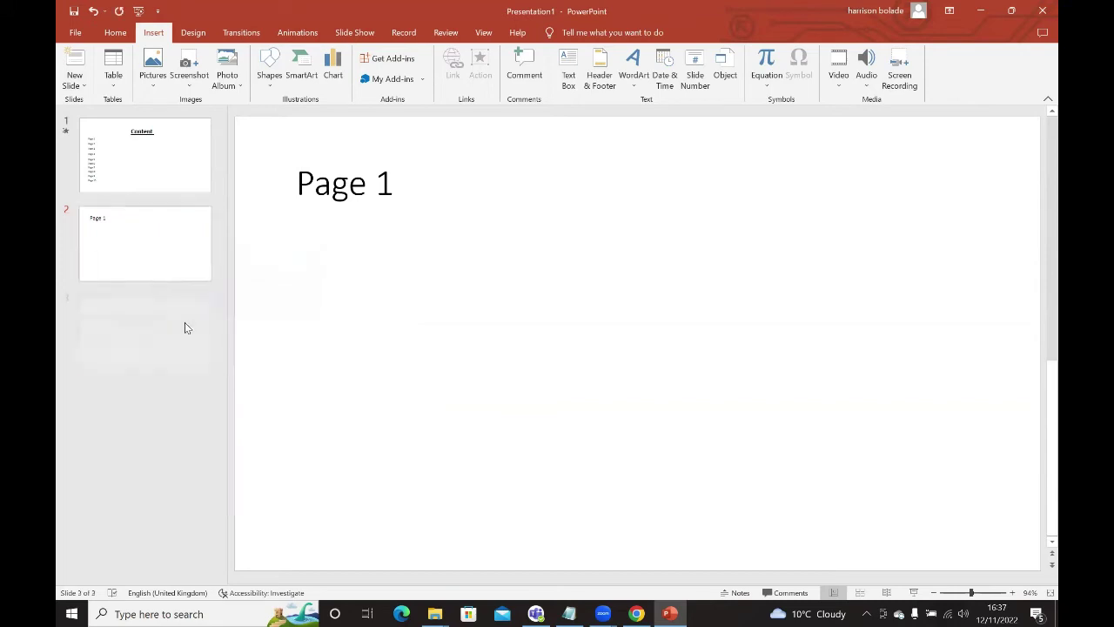
left_click(394, 183)
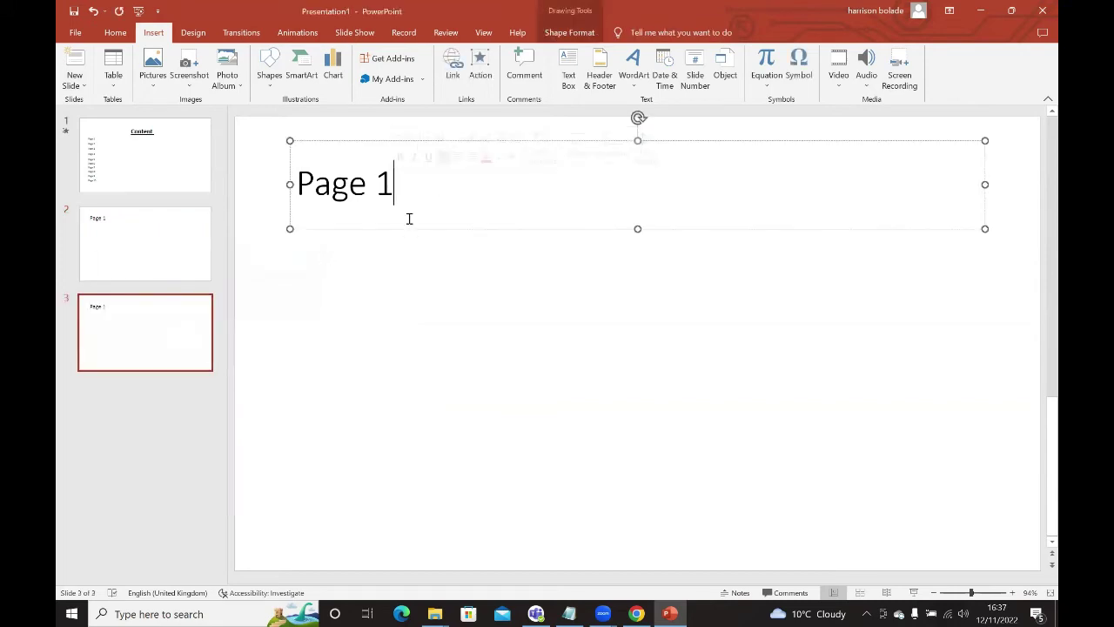
key("BackSpace")
type("2")
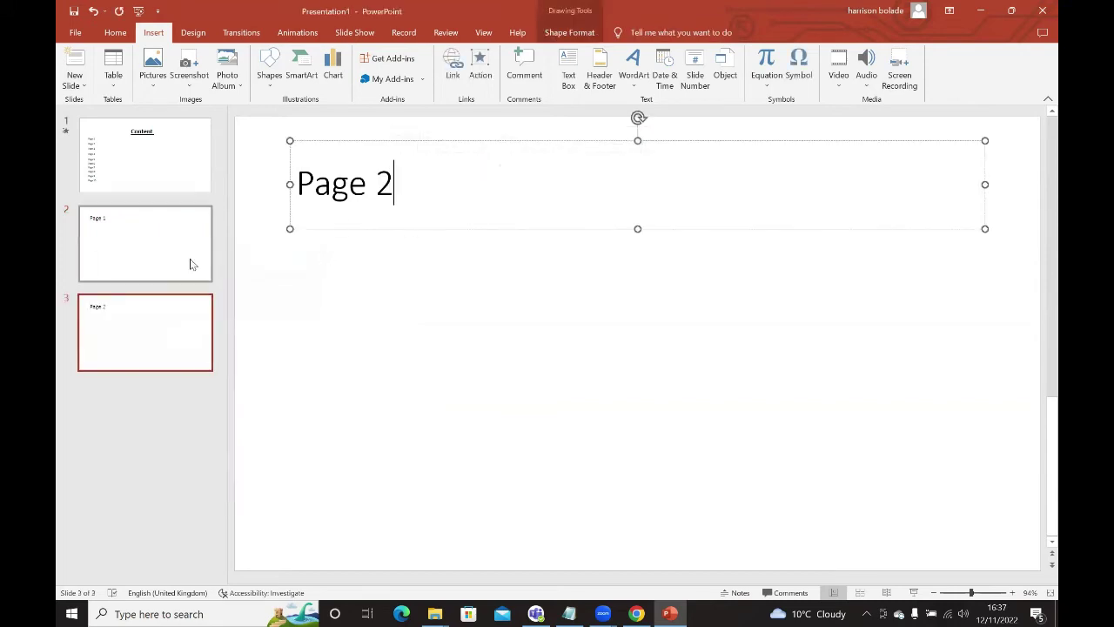
Duplicate the "Page 2" slide and change the copy's title to "Page 3".
left_click(176, 364)
right_click(168, 339)
left_click(236, 195)
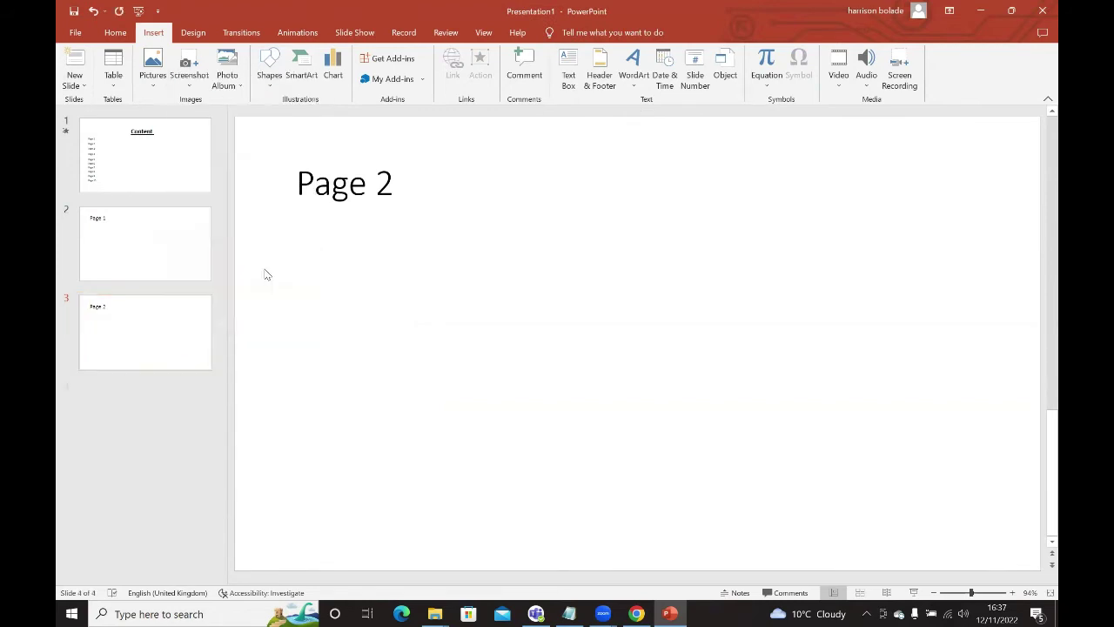
left_click(383, 183)
left_click(397, 186)
key("BackSpace")
type("3")
Duplicate the "Page 3" slide and change the copy's title to "Page 4".
left_click(168, 421)
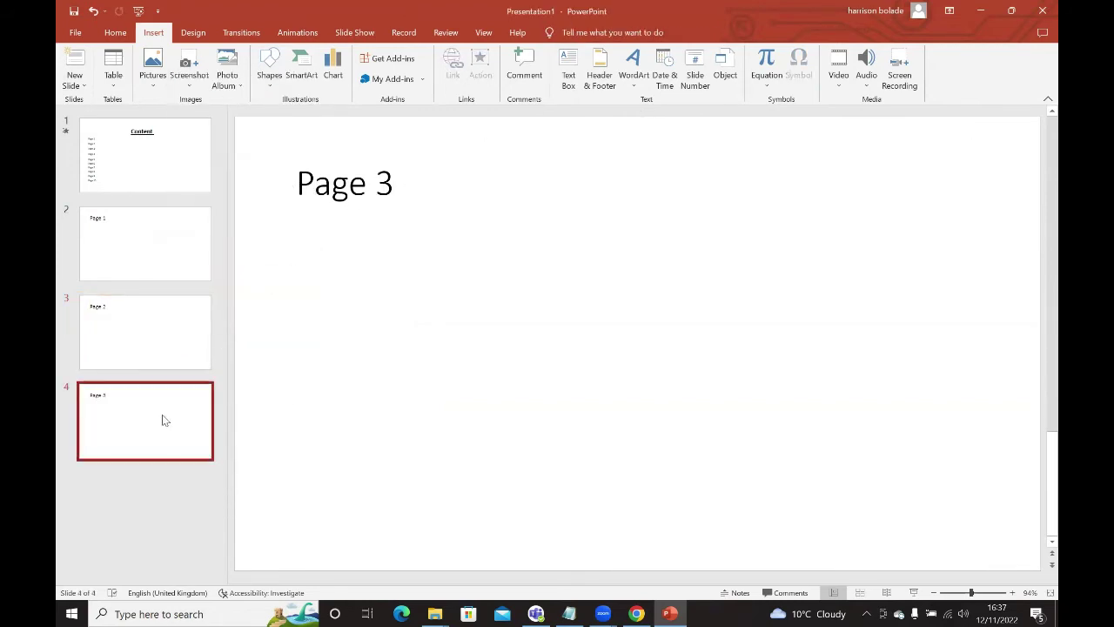
right_click(166, 415)
left_click(209, 267)
left_click(393, 187)
key("BackSpace")
type("4")
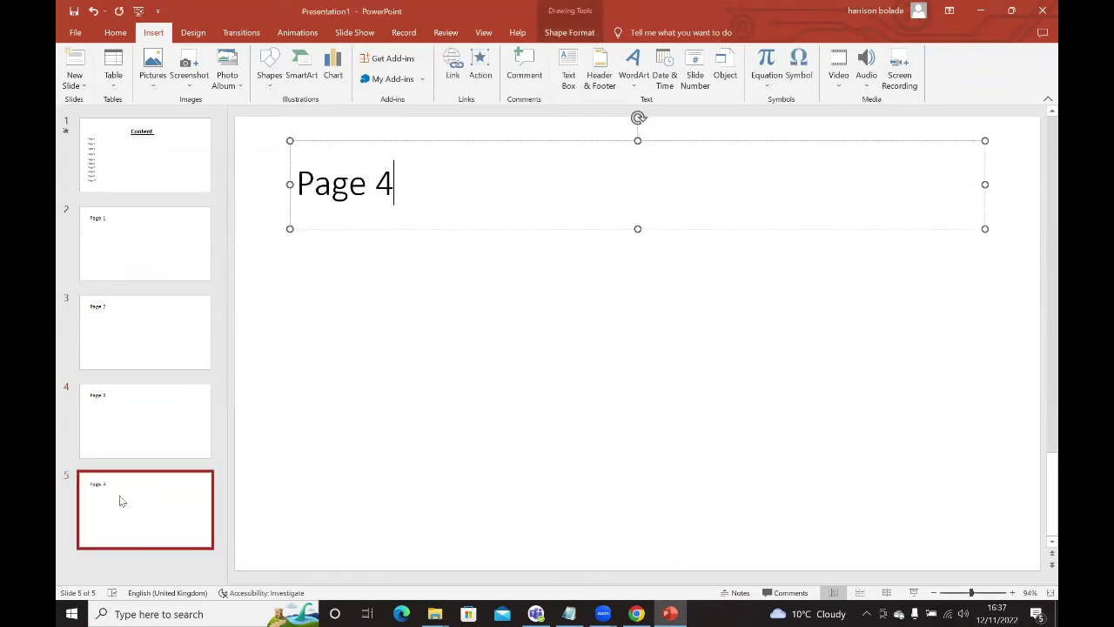
Duplicate the "Page 4" slide and change the copy's title to "Page 5".
left_click(120, 498)
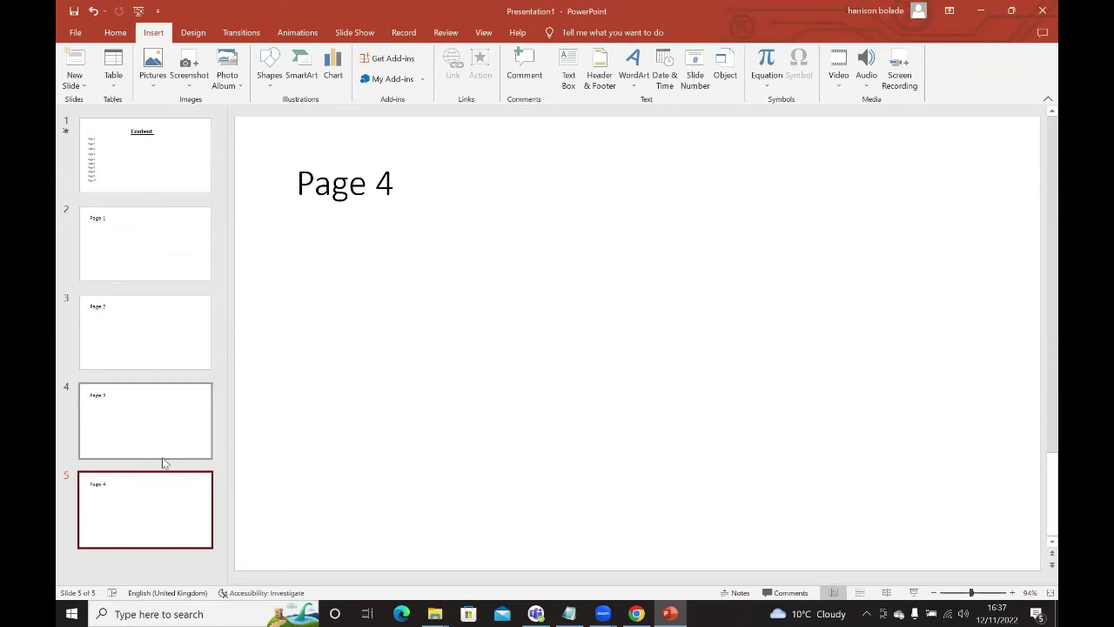
right_click(169, 495)
left_click(237, 353)
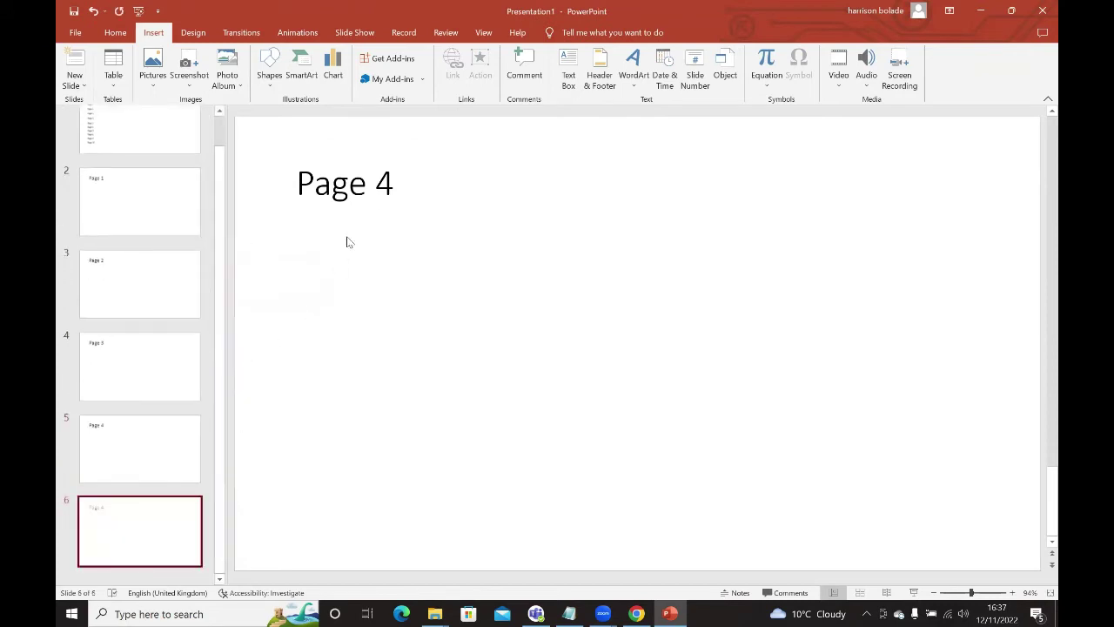
left_click(390, 183)
key("BackSpace")
type("5")
left_click(364, 412)
Duplicate the "Page 5" slide and change the copy's title to "Page 6".
right_click(137, 546)
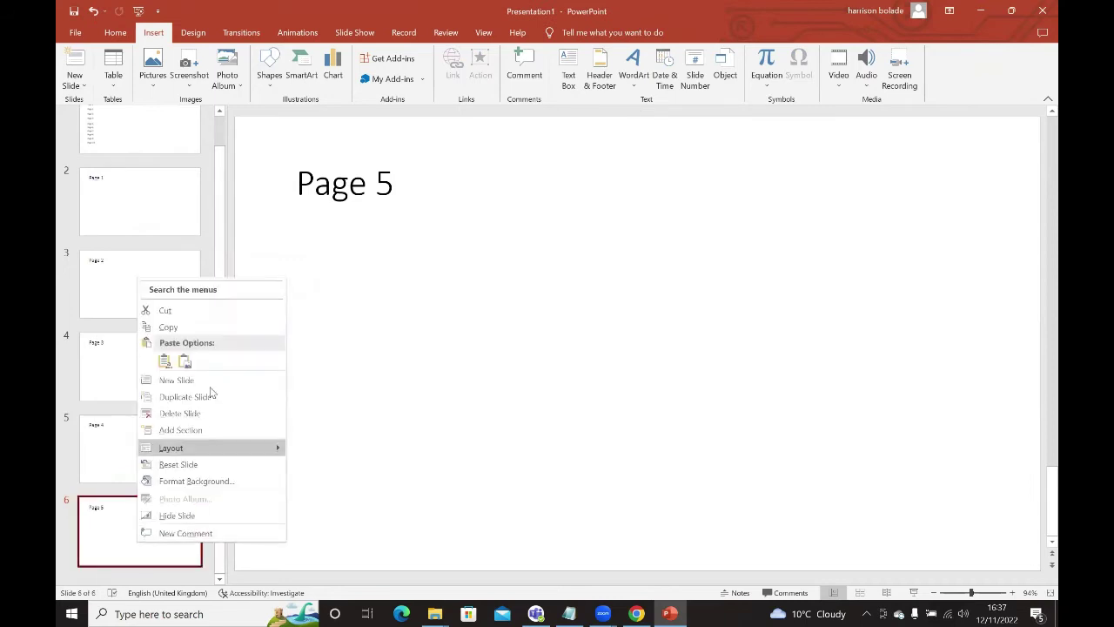
left_click(219, 390)
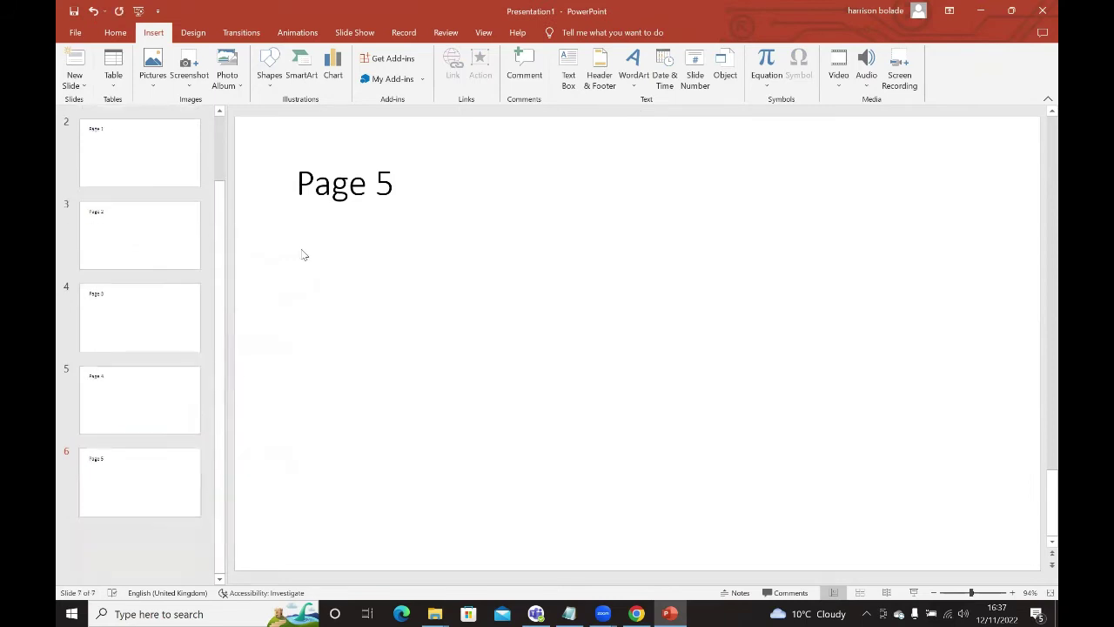
left_click(395, 180)
key("BackSpace")
type("6")
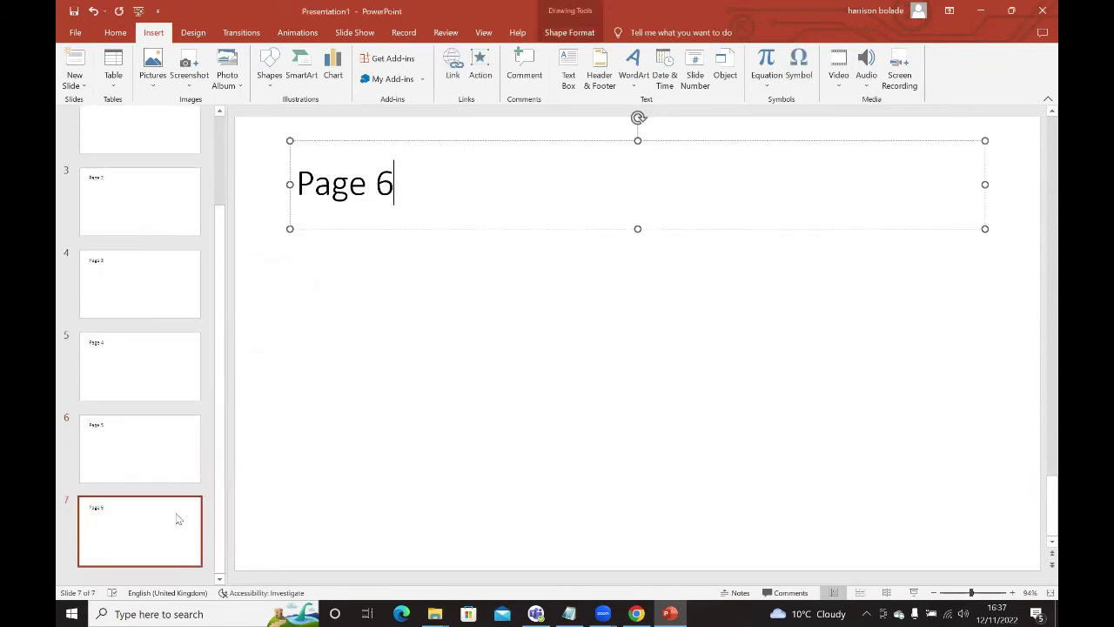
Duplicate the "Page 6" slide and change the copy's title to "Page 7".
left_click(174, 520)
right_click(171, 519)
left_click(219, 389)
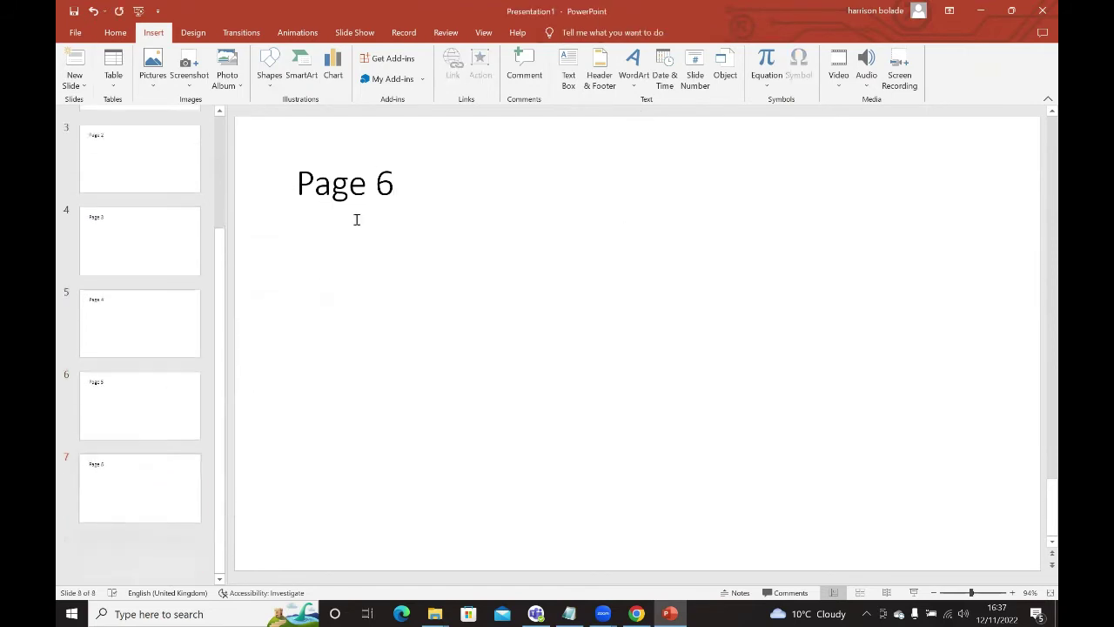
left_click(396, 185)
key("BackSpace")
type("7")
Duplicate the "Page 7" slide and change the copy's title to "Page 8".
left_click(159, 514)
right_click(159, 514)
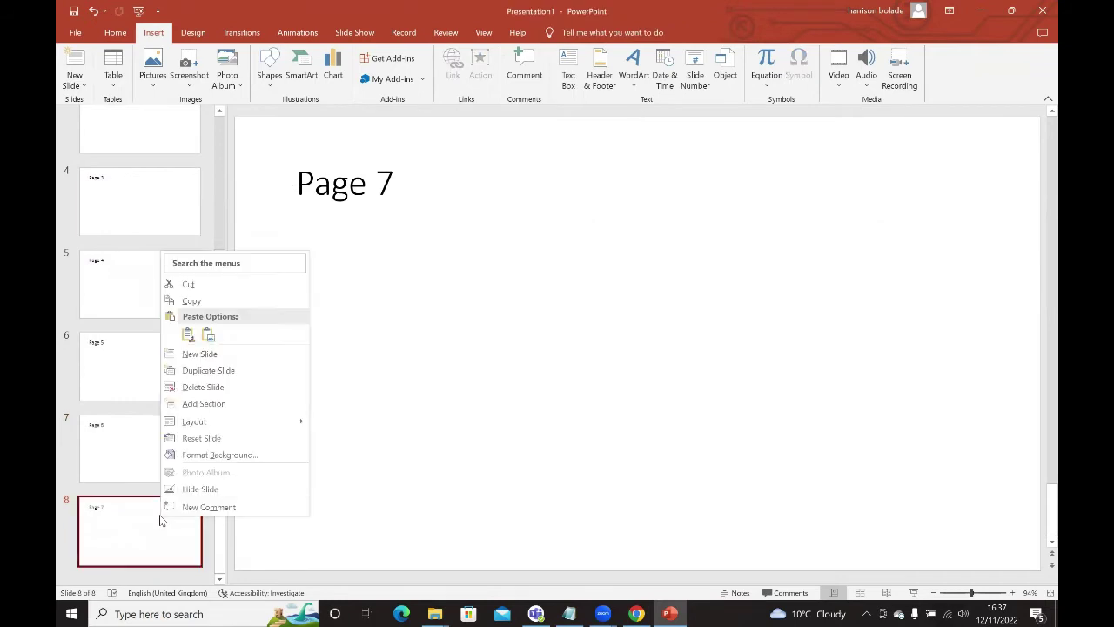
left_click(237, 371)
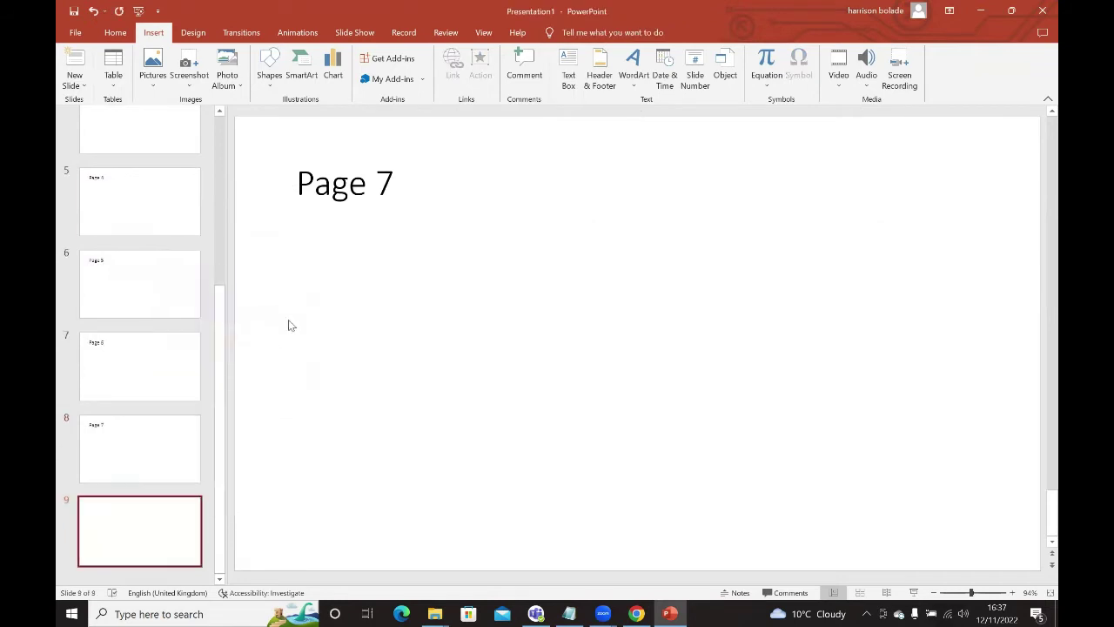
left_click(393, 184)
key("BackSpace")
type("8")
Duplicate the "Page 8" slide and change the copy's title to "Page 9".
left_click(177, 532)
right_click(161, 533)
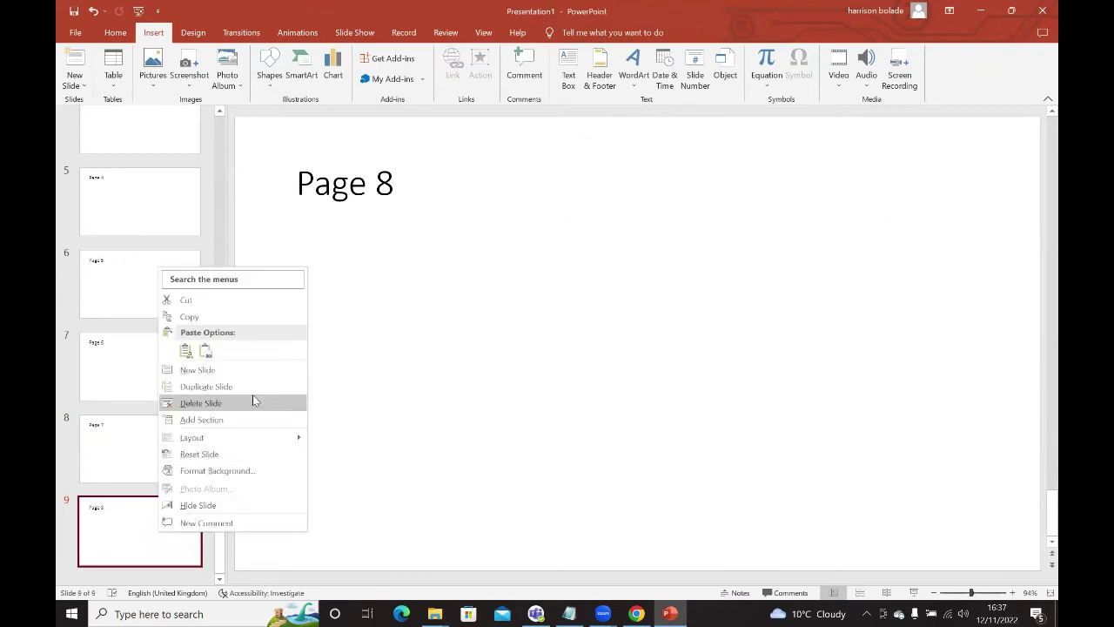
left_click(258, 384)
left_click(388, 188)
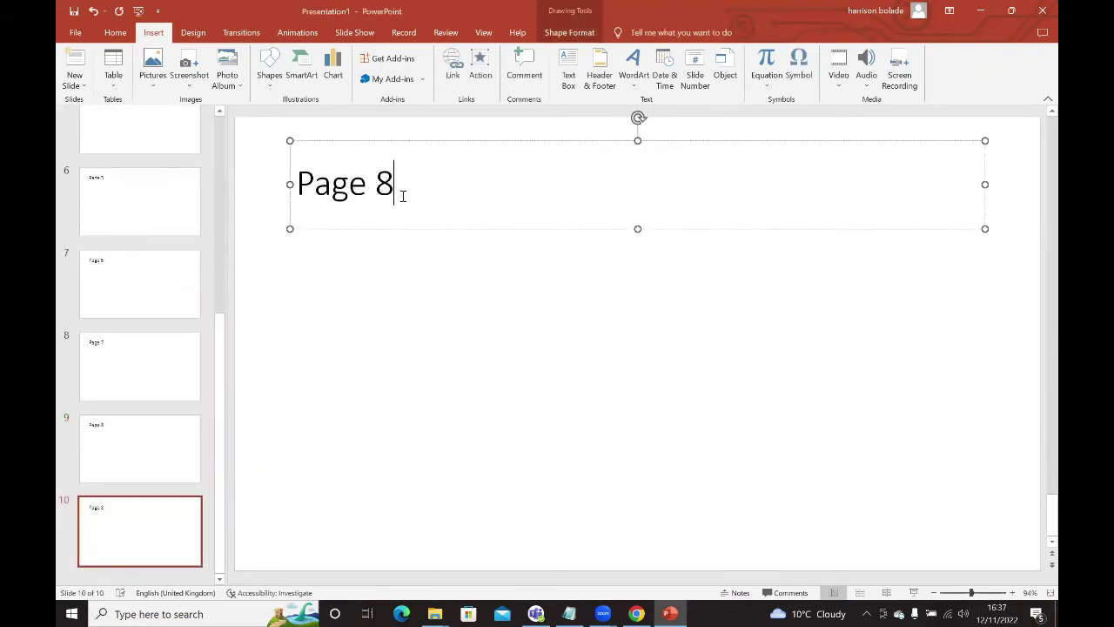
key("BackSpace")
type("9")
left_click(410, 356)
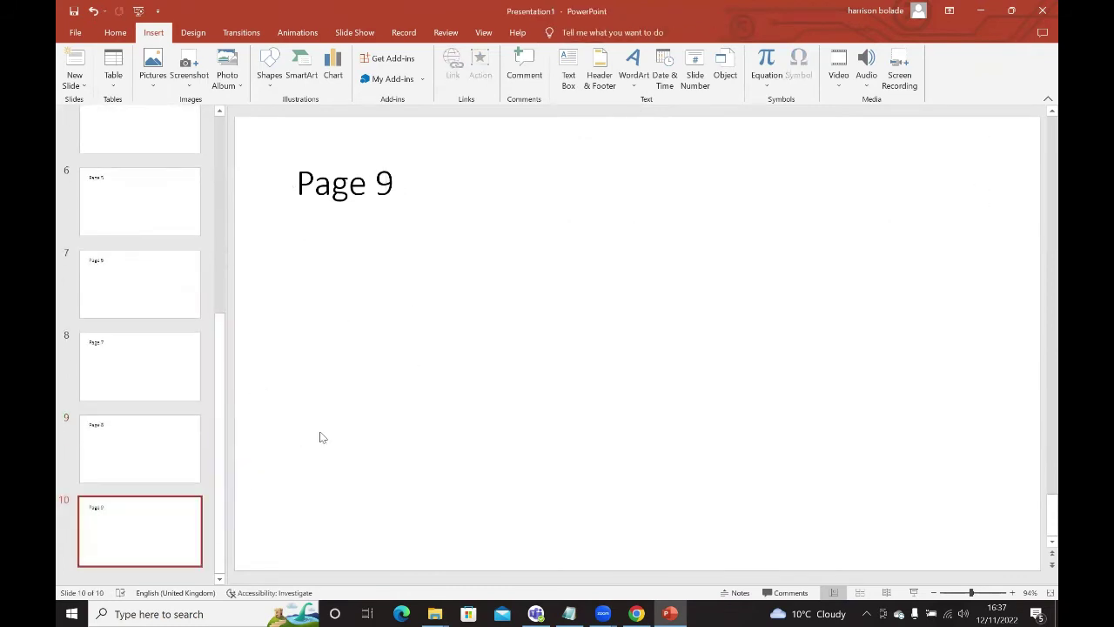
Duplicate the "Page 9" slide and change the copy's title to "Page 10".
right_click(183, 509)
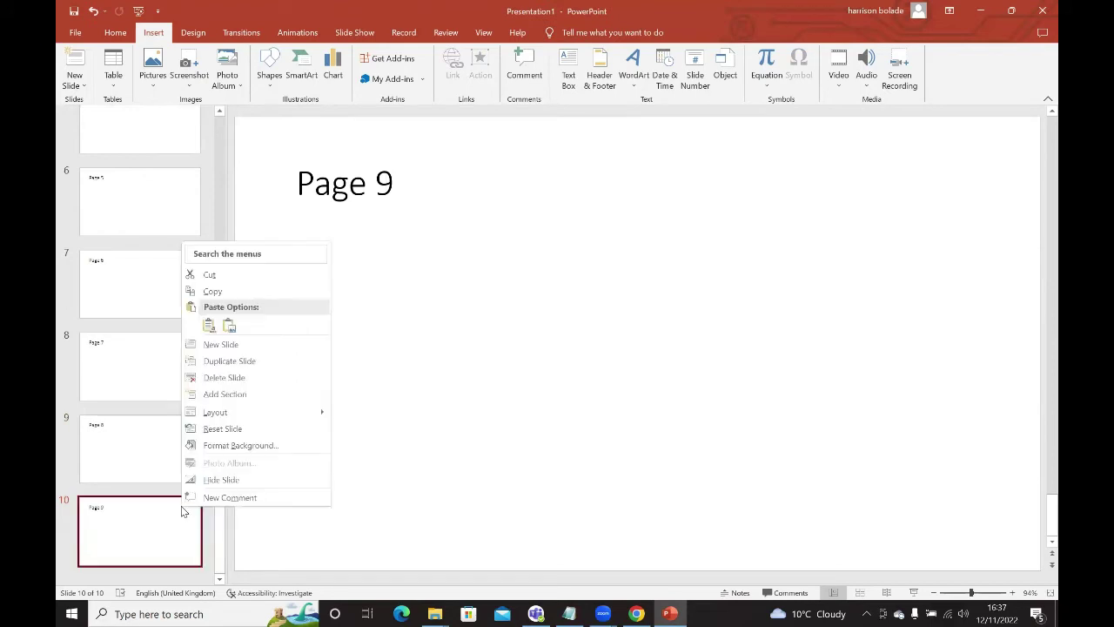
left_click(284, 360)
left_click(410, 213)
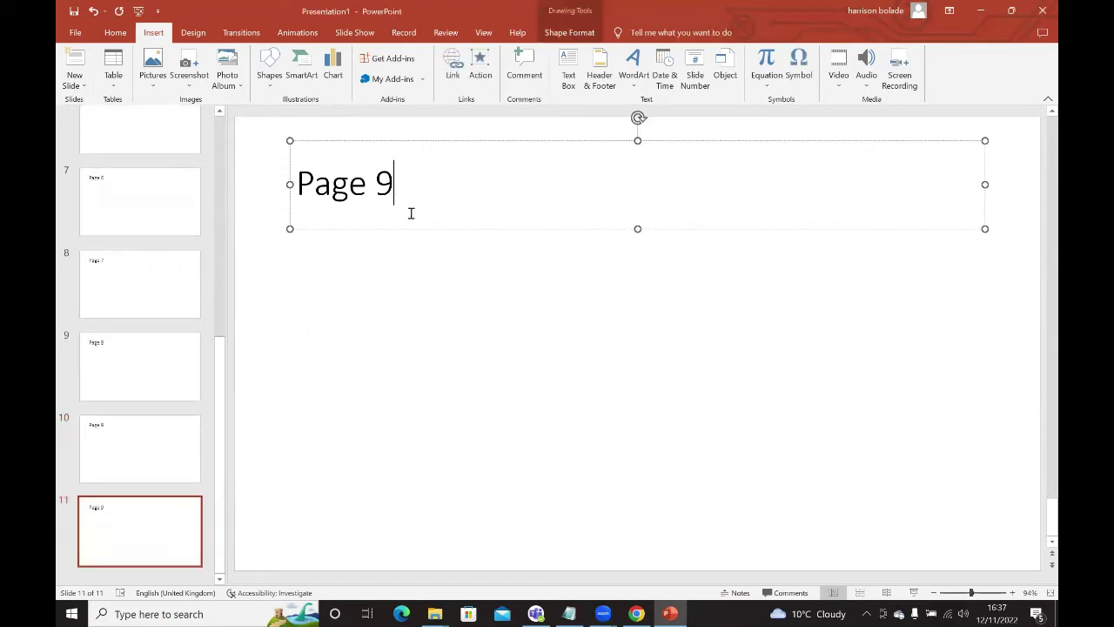
key("BackSpace")
type("10")
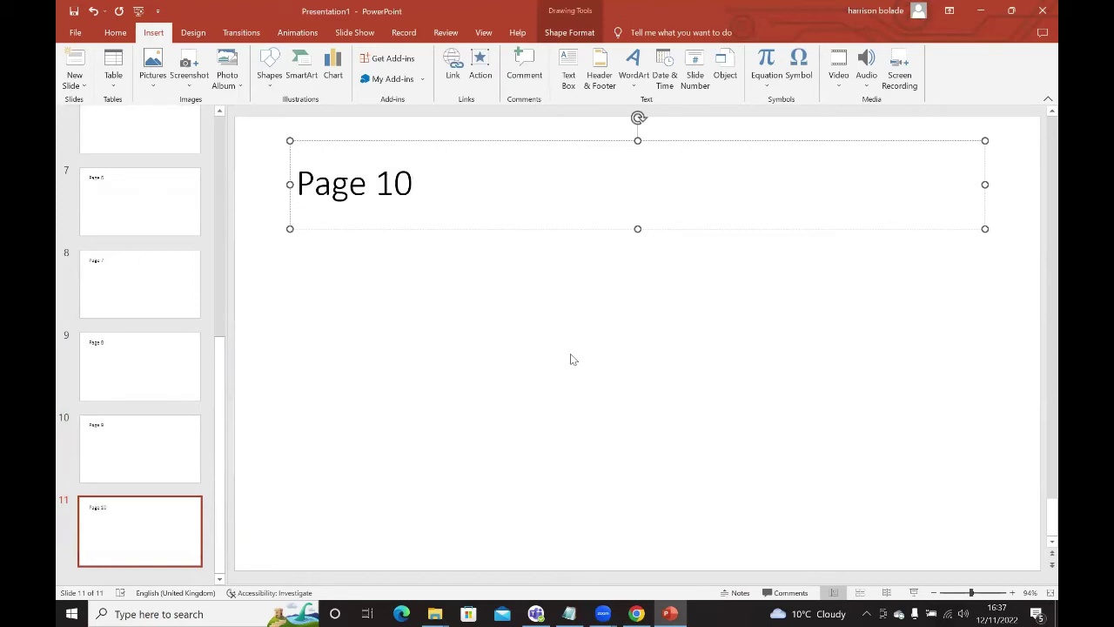
Review the sequence of titled page slides from the contents slide through "Page 10".
left_click(145, 529)
scroll(131, 453, "up", 6)
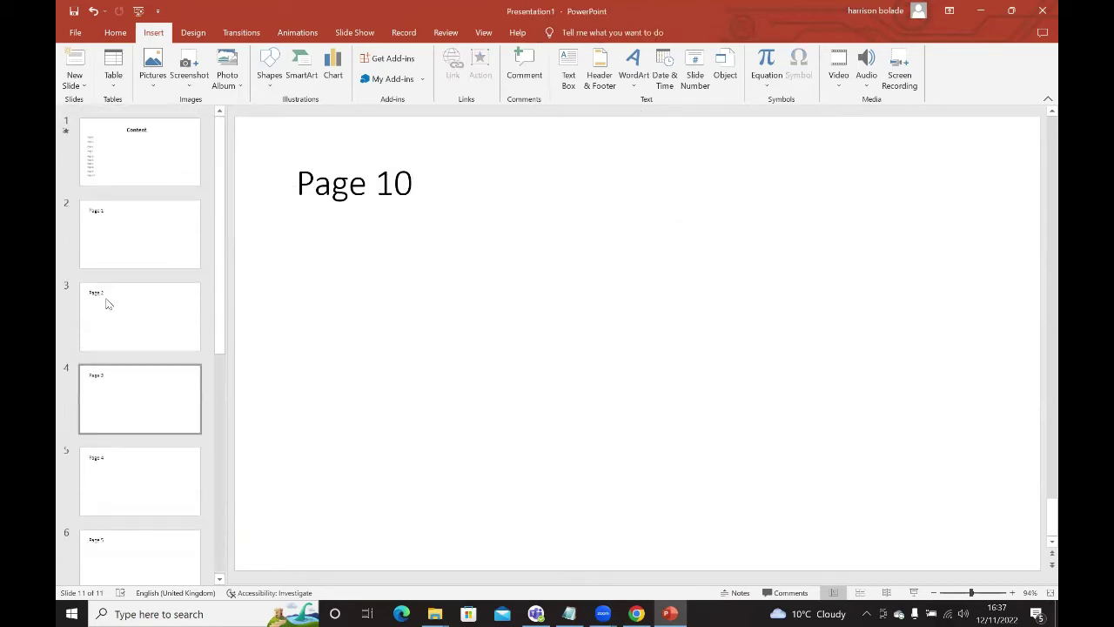
left_click(147, 249)
left_click(159, 338)
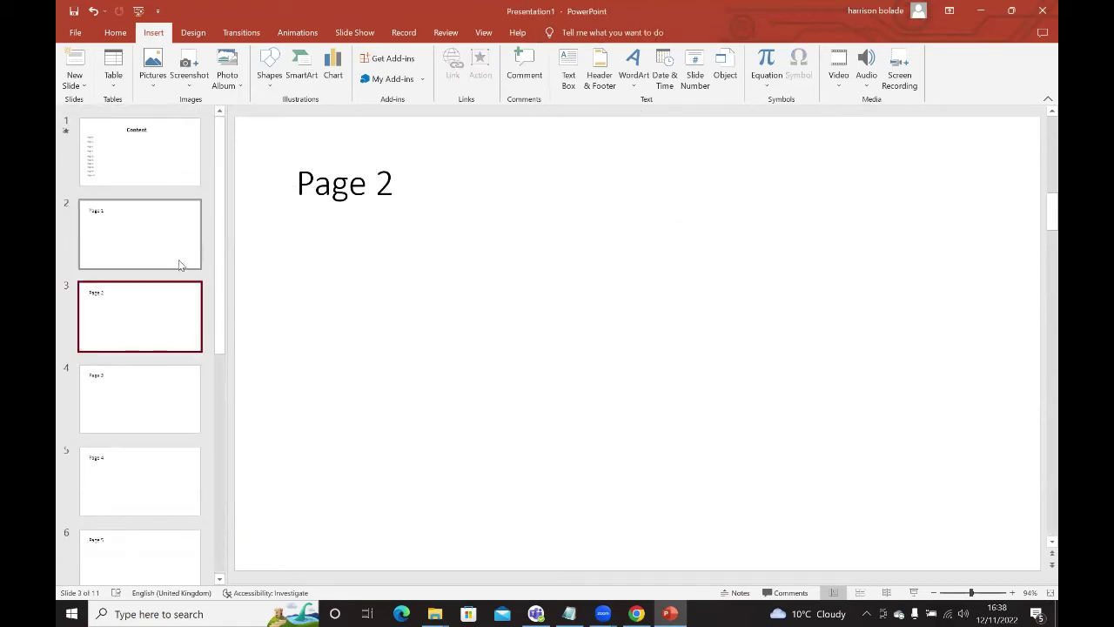
left_click(175, 258)
right_click(515, 340)
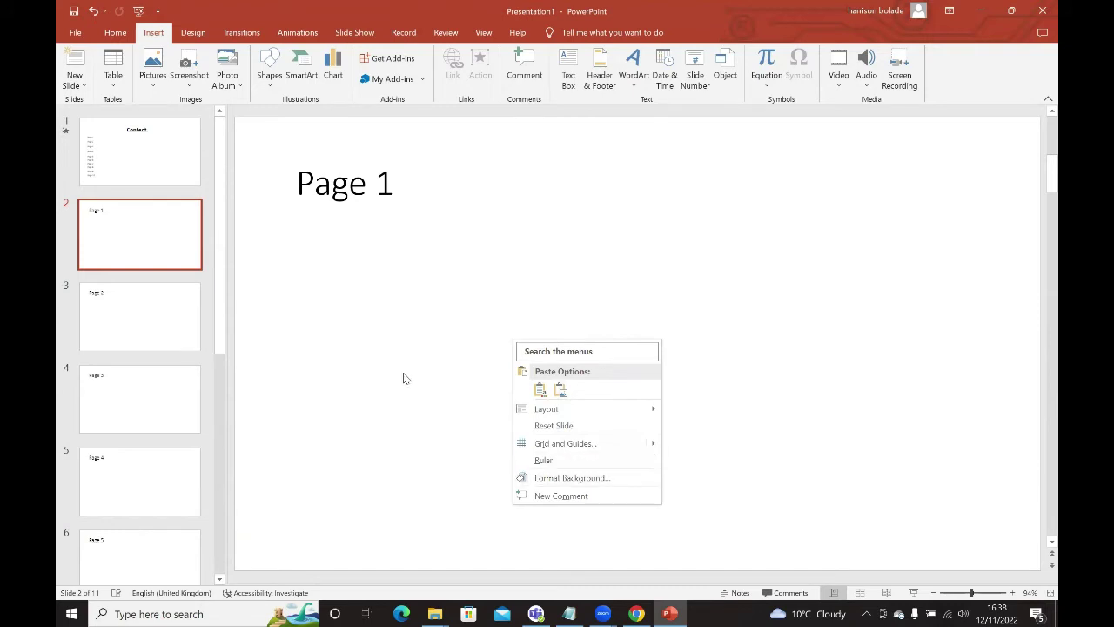
left_click(395, 326)
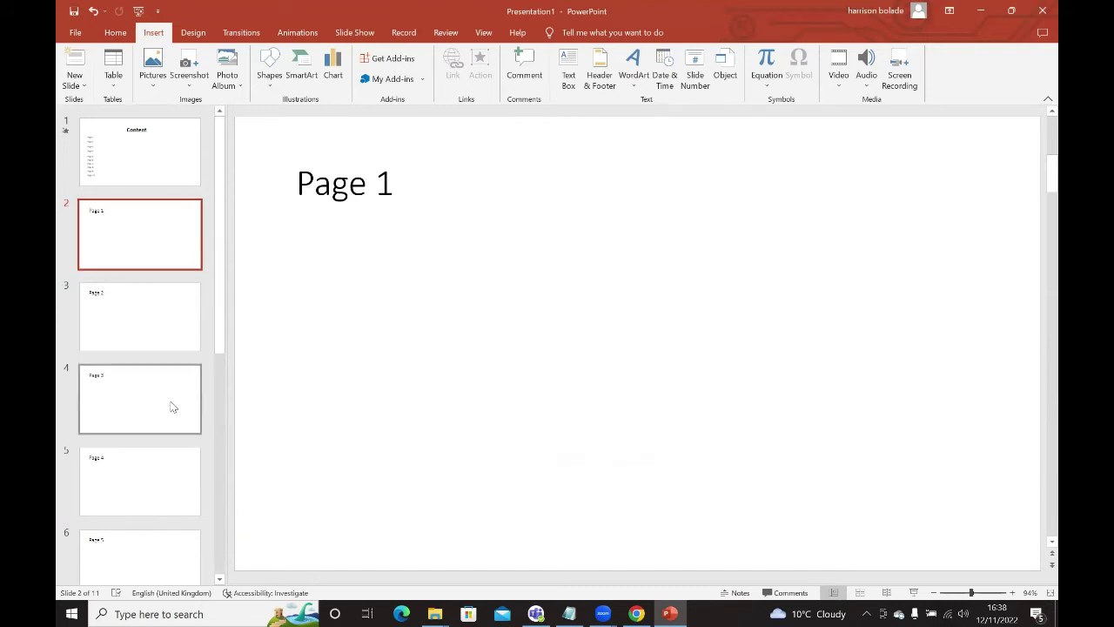
scroll(174, 349, "down", 5)
scroll(174, 324, "up", 5)
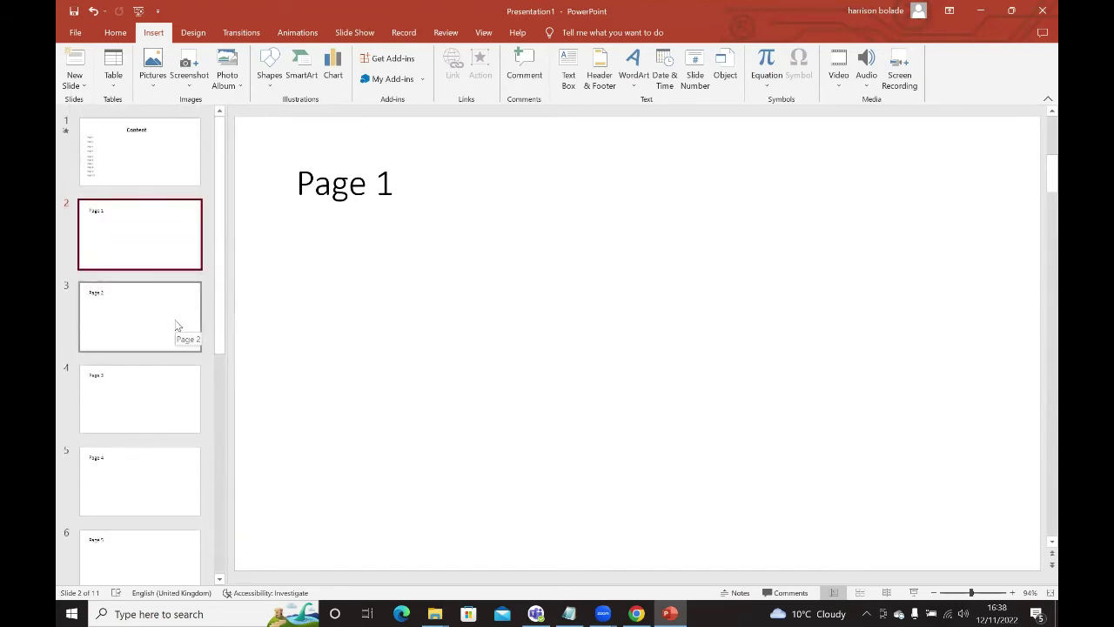
left_click(118, 163)
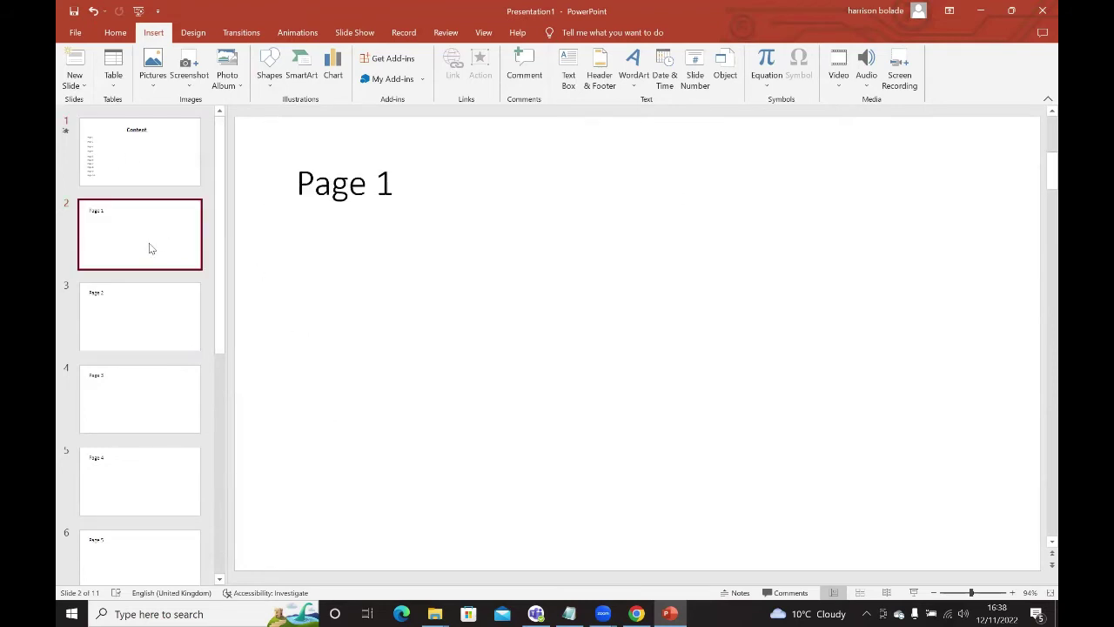
left_click(138, 311)
On the contents slide, hyperlink the "Page 1" label text to the slide titled "Page 1" in this document.
left_click(136, 164)
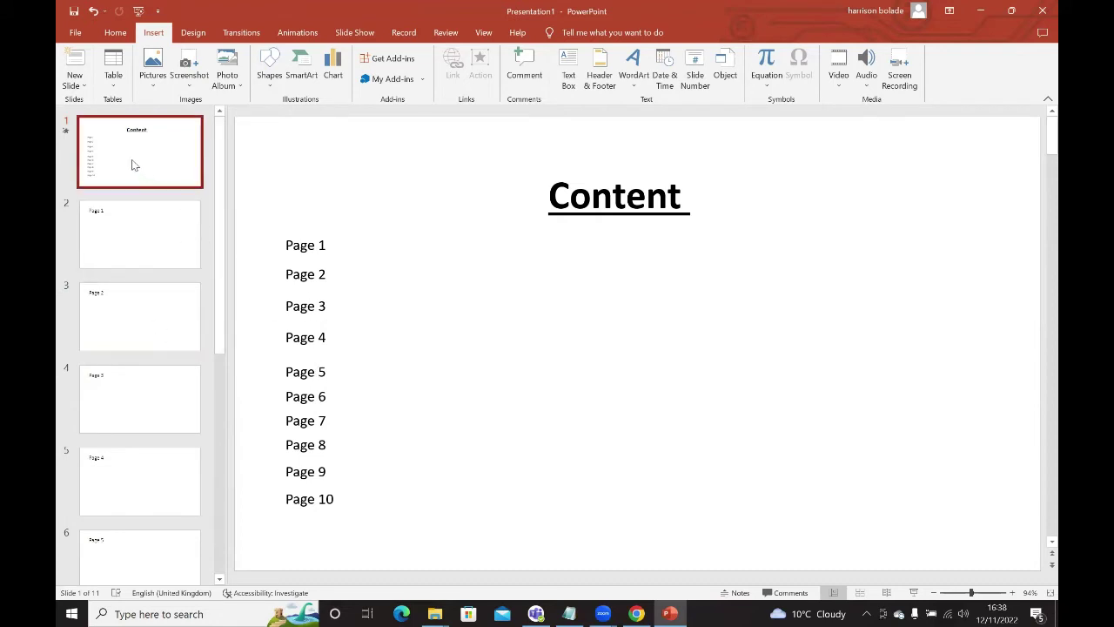
left_click(324, 245)
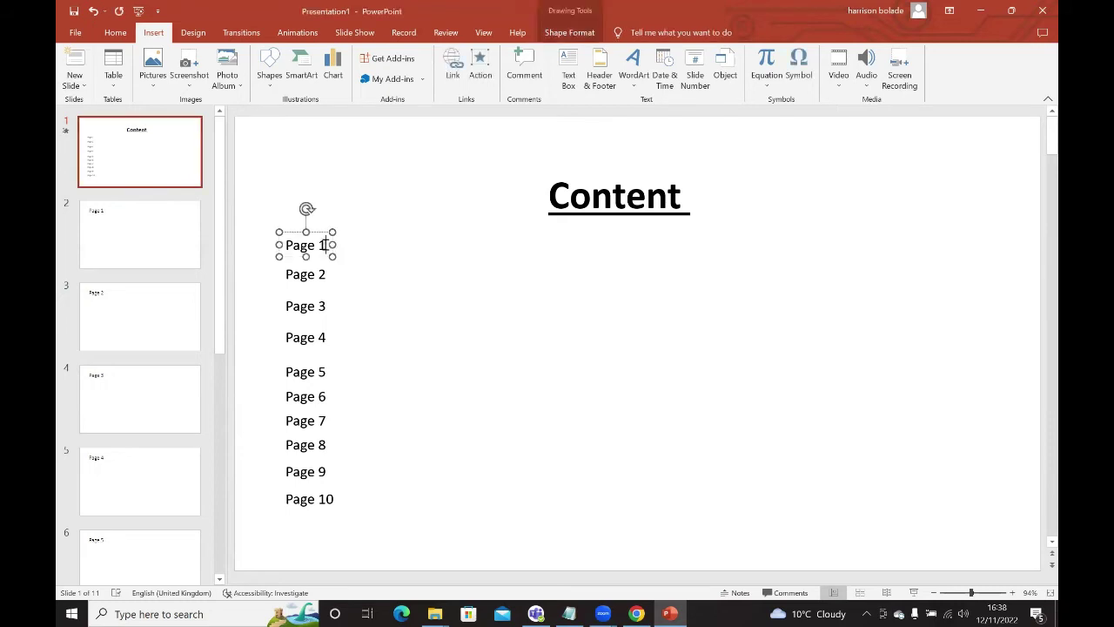
left_click_drag(320, 245, 287, 245)
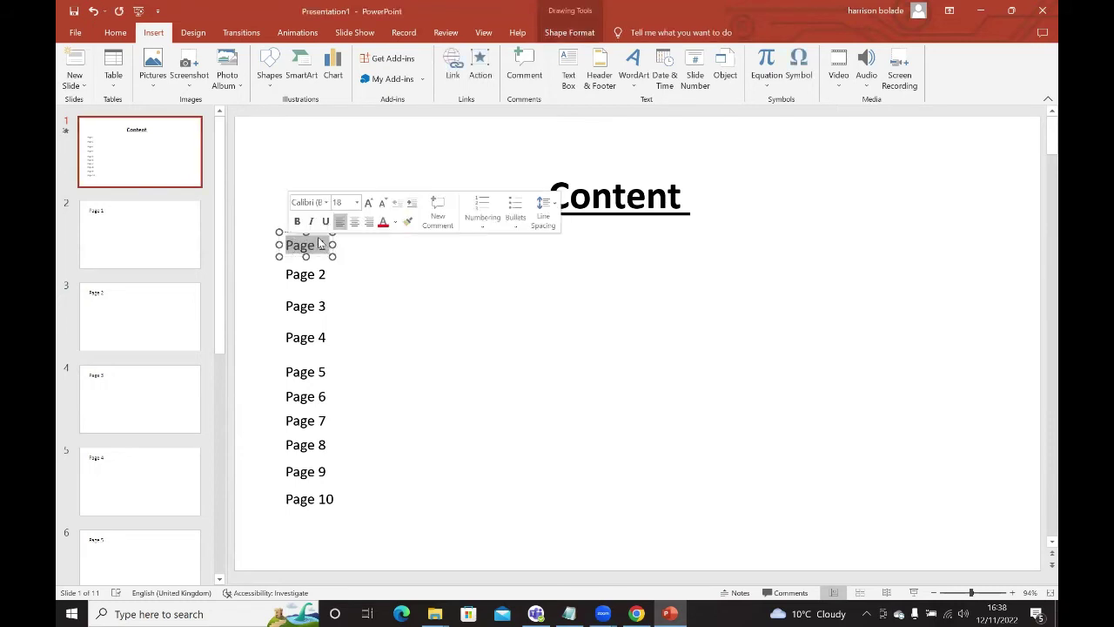
left_click(452, 76)
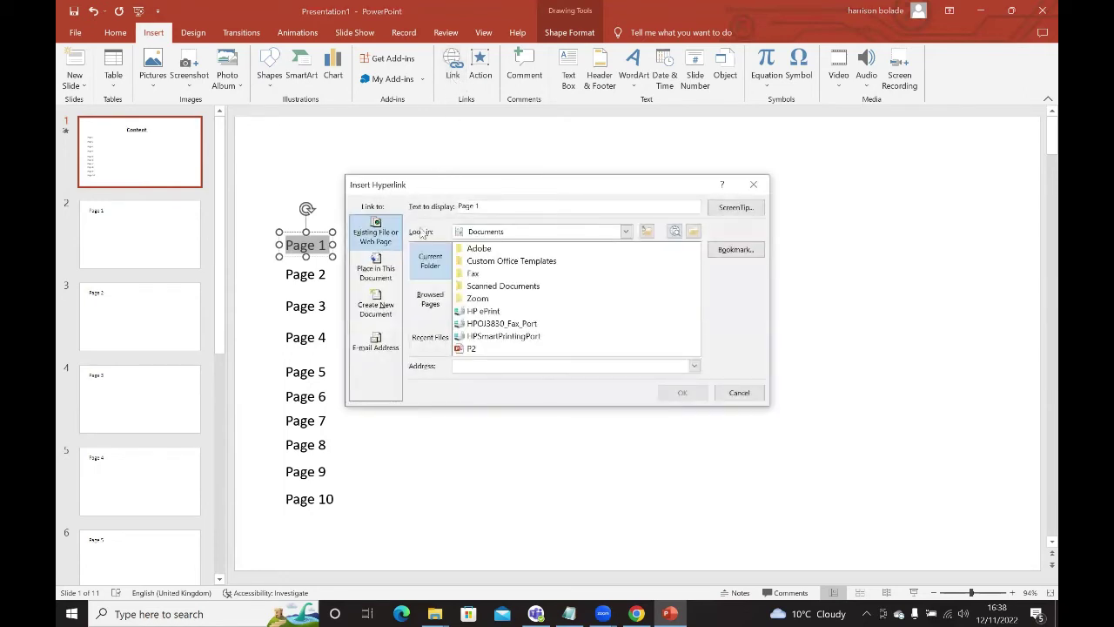
left_click(377, 272)
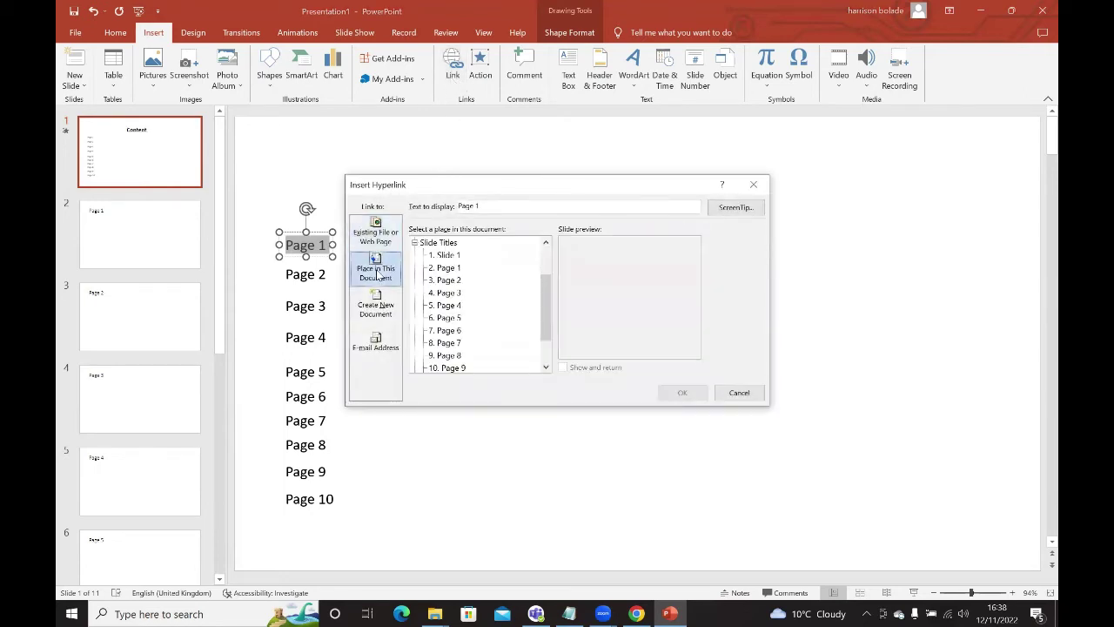
left_click(452, 270)
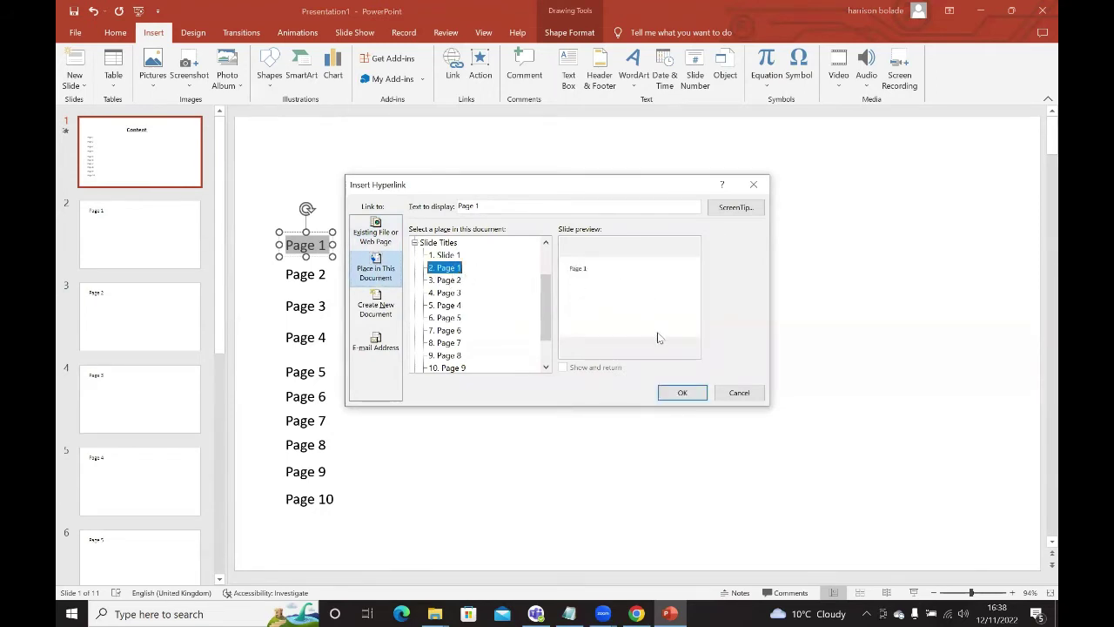
left_click(673, 393)
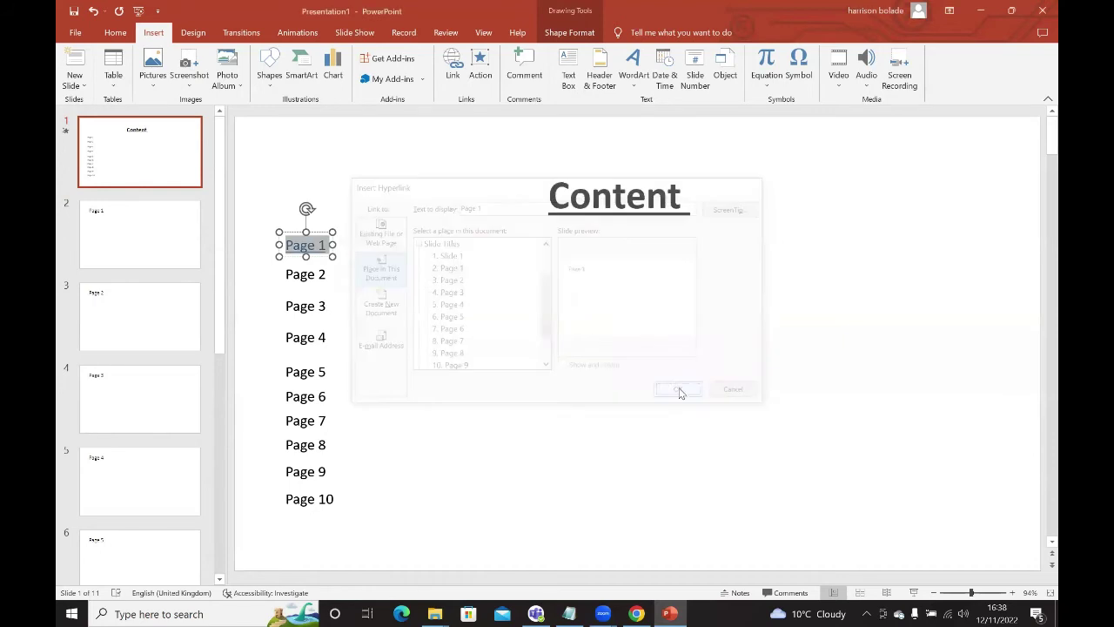
Hyperlink the "Page 2" label text on the contents slide to the slide titled "Page 2" in this document.
left_click(331, 273)
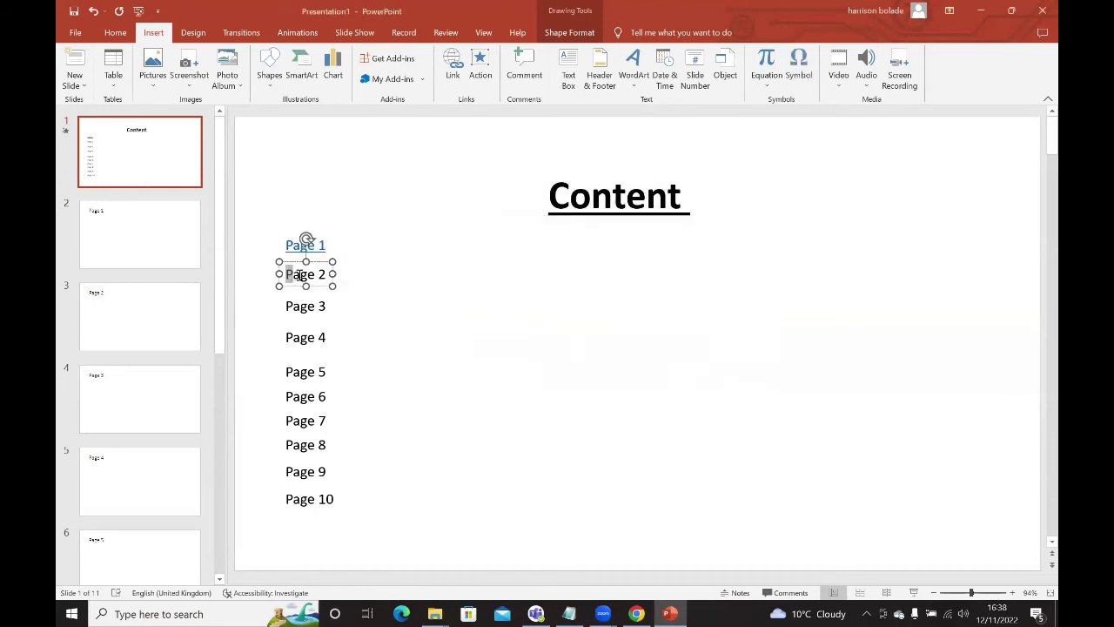
left_click_drag(290, 274, 328, 275)
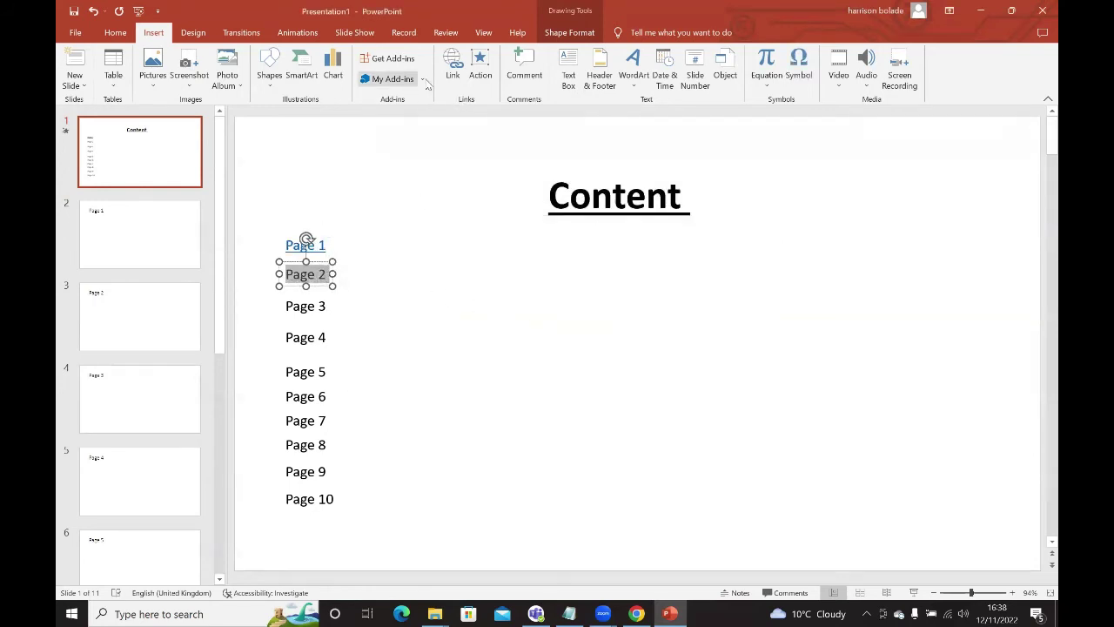
left_click(452, 70)
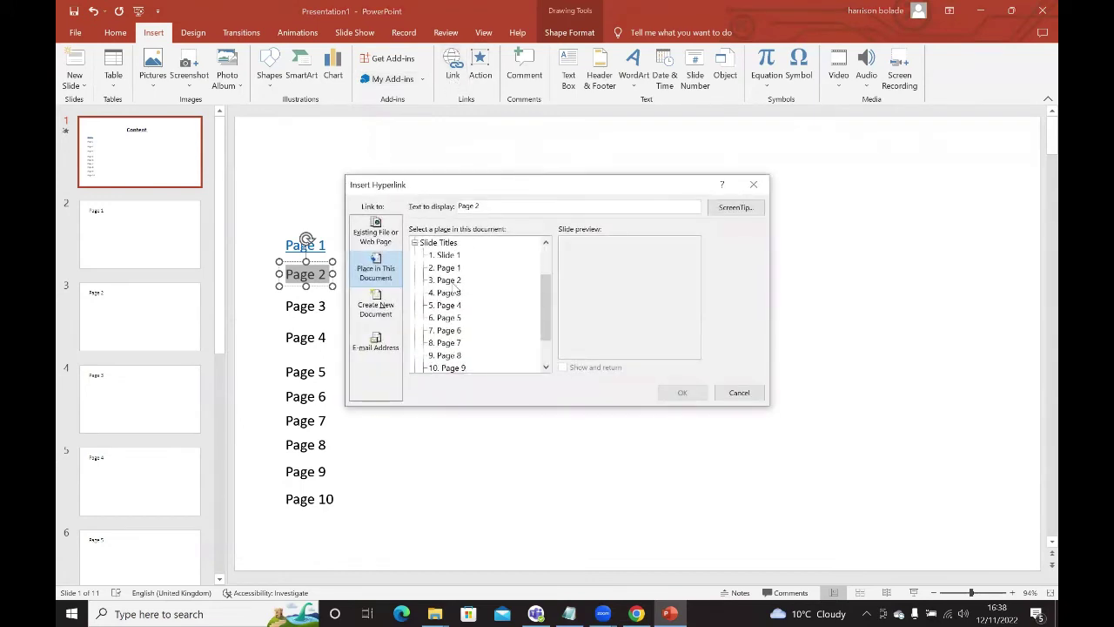
left_click(449, 279)
left_click(682, 393)
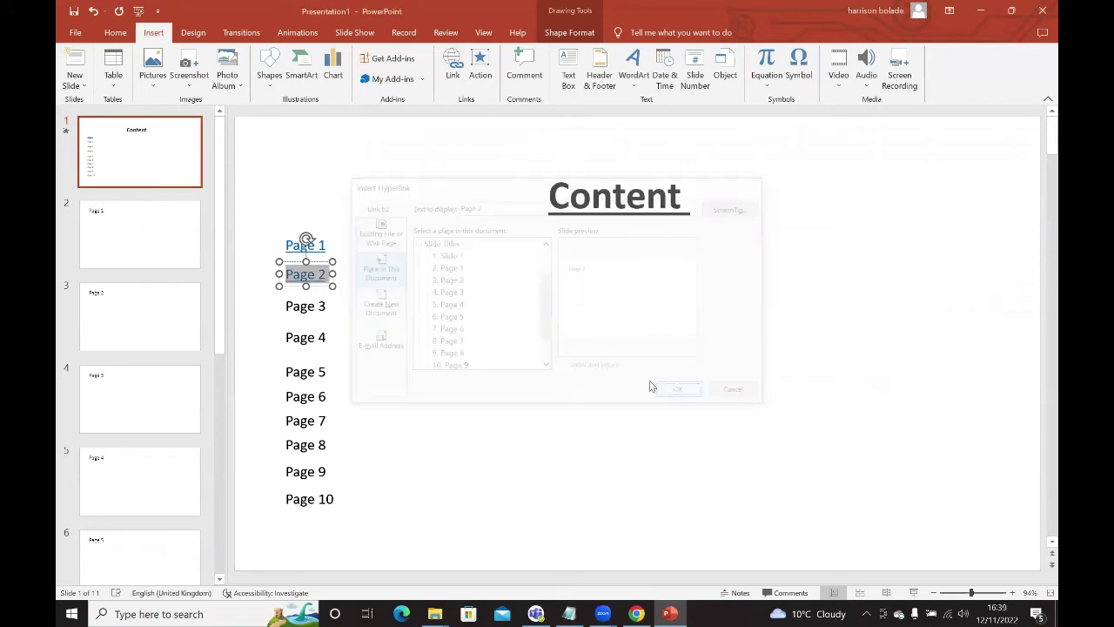
Hyperlink the "Page 3" label text on the contents slide to the slide titled "Page 3" in this document.
left_click(309, 306)
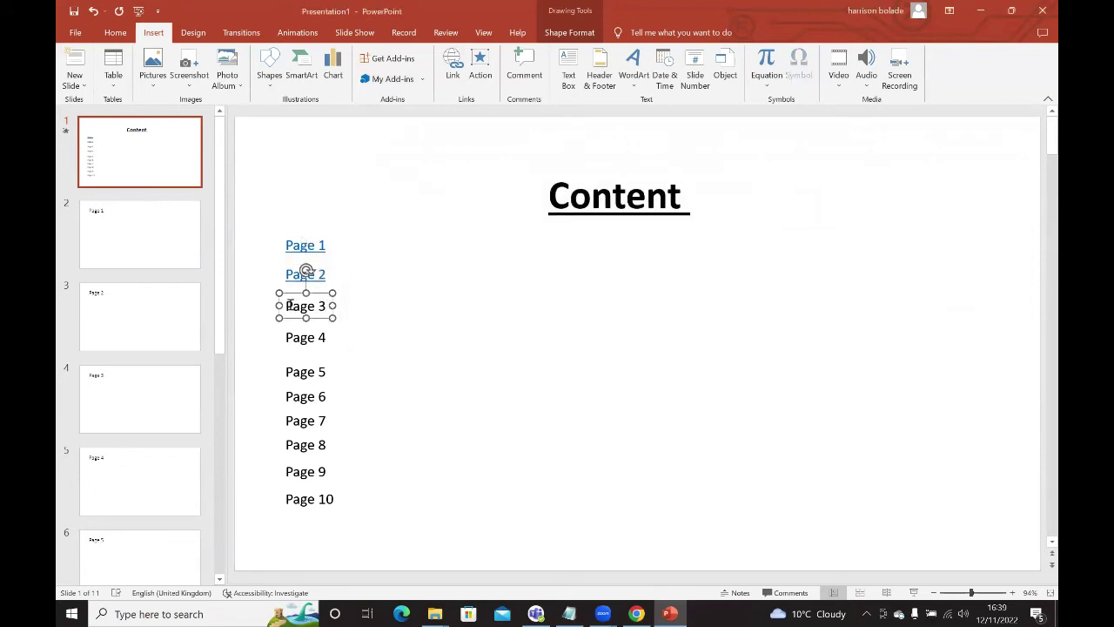
left_click(287, 305)
left_click_drag(288, 306, 327, 306)
left_click(452, 80)
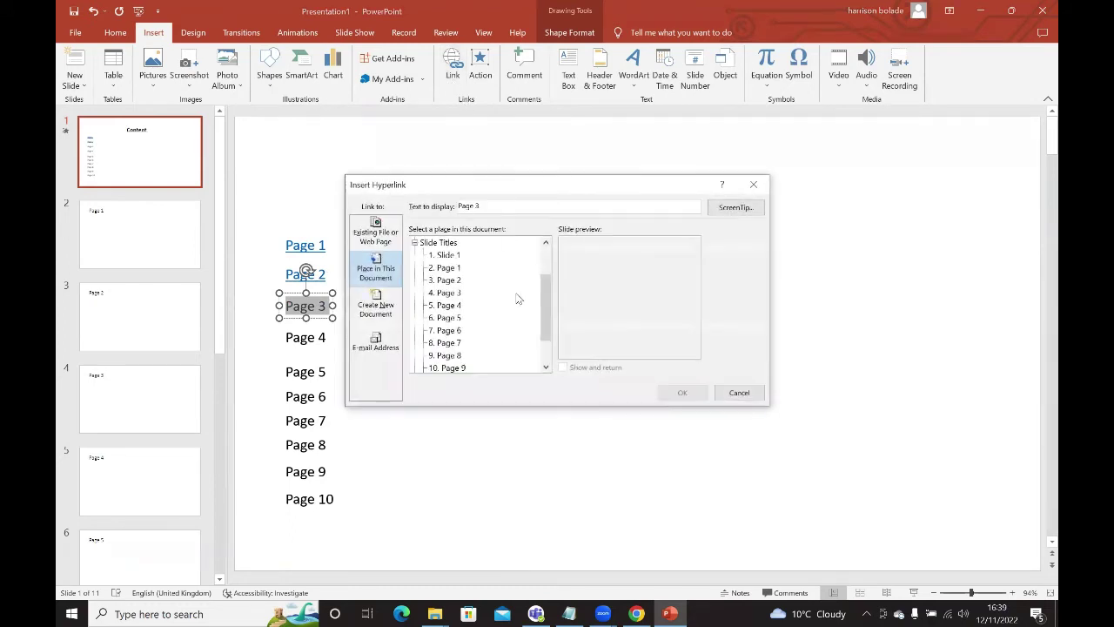
left_click(448, 293)
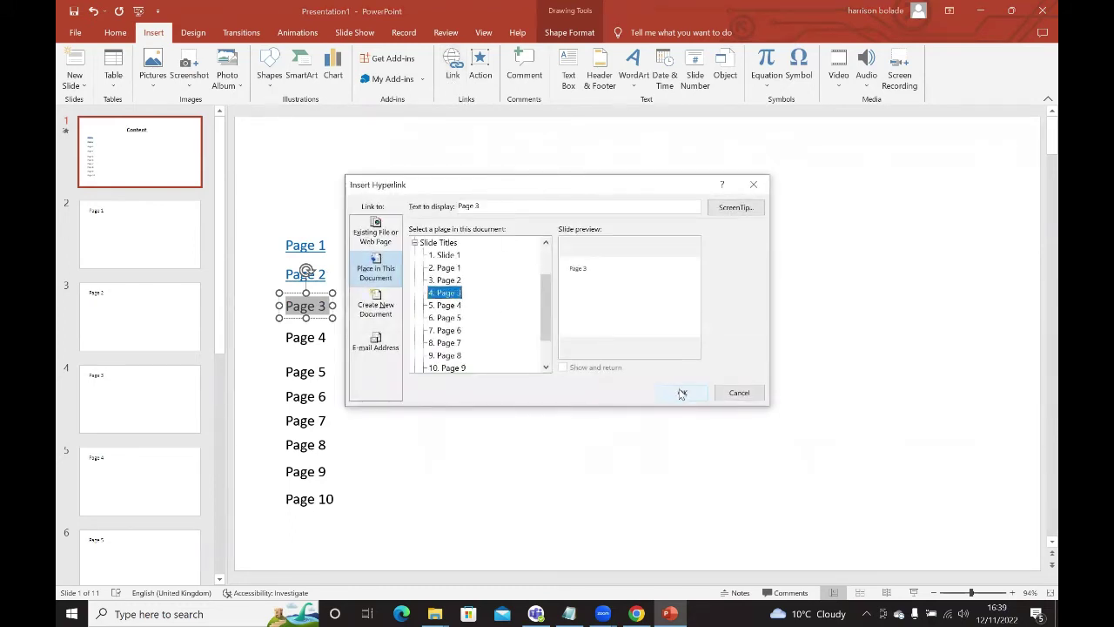
left_click(682, 393)
Hyperlink the "Page 4" label text on the contents slide to the slide titled "Page 5" in this document.
left_click(325, 337)
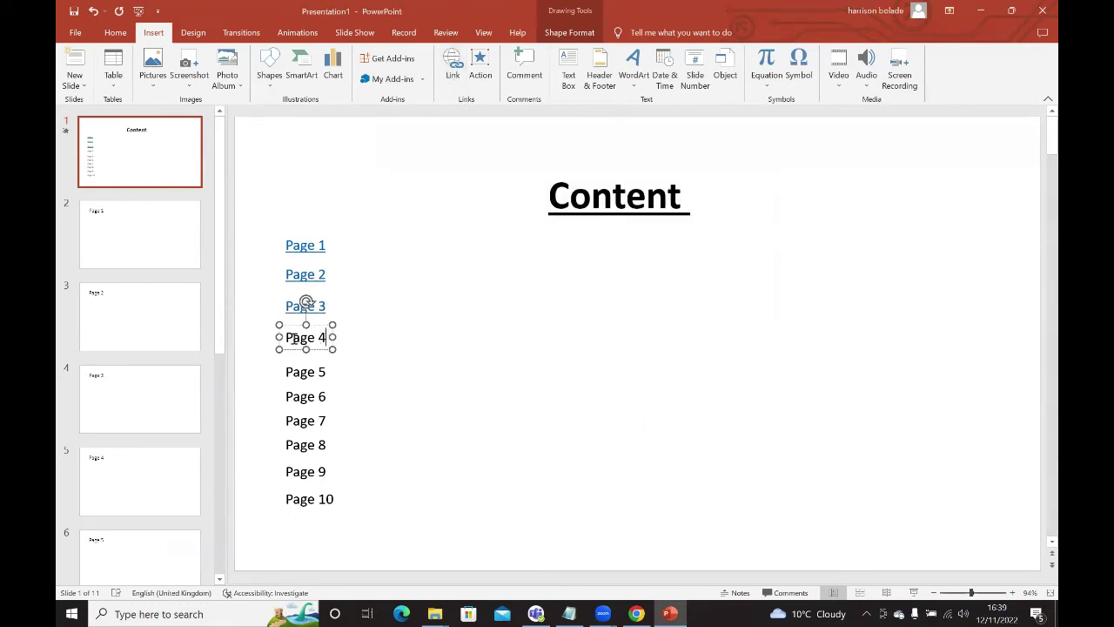
left_click_drag(289, 339, 331, 339)
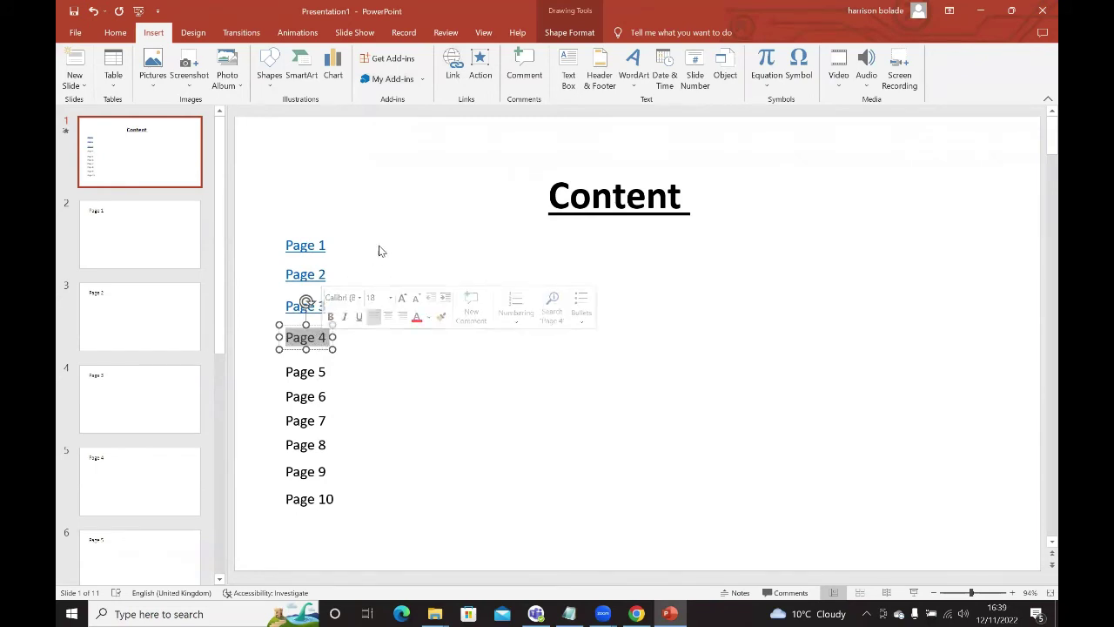
left_click(455, 77)
left_click(448, 318)
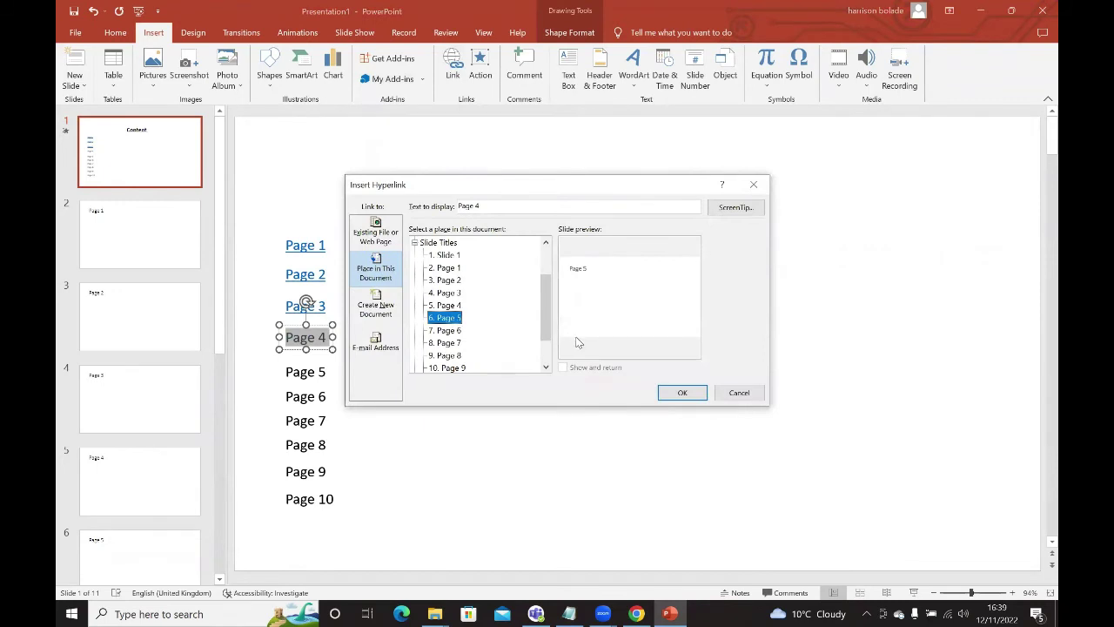
left_click(682, 392)
Hyperlink the "Page 5" label text on the contents slide to the slide titled "Page 5" in this document.
left_click_drag(287, 372, 324, 372)
left_click(452, 70)
left_click(454, 320)
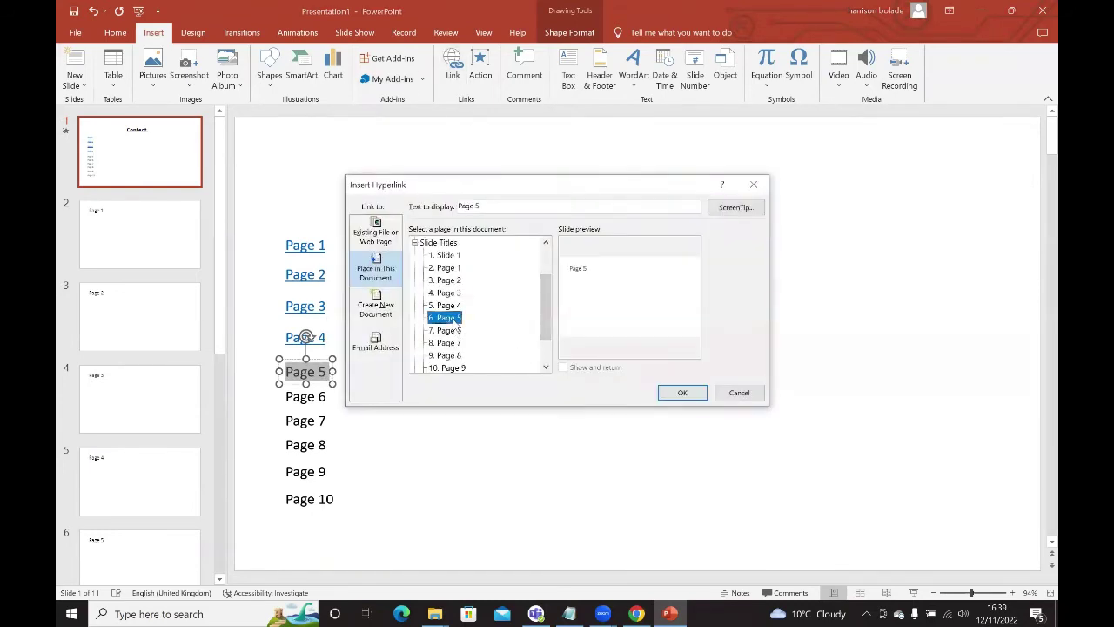
left_click(679, 393)
Hyperlink the "Page 6" label text on the contents slide to the slide titled "Page 6" in this document.
left_click(287, 394)
left_click_drag(287, 396, 322, 394)
left_click(455, 69)
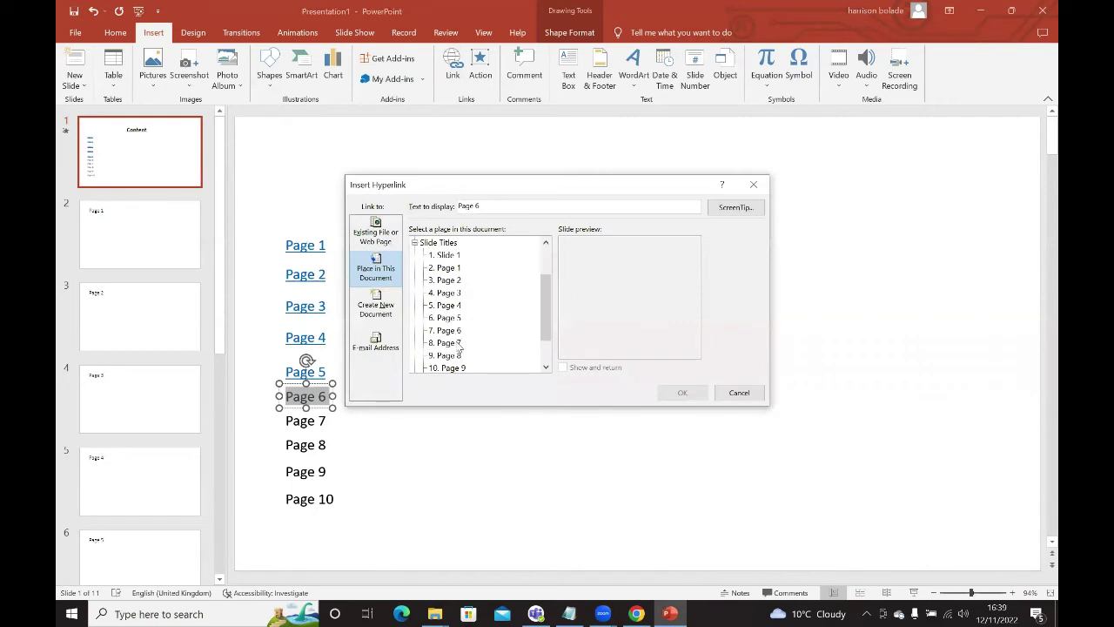
left_click(448, 343)
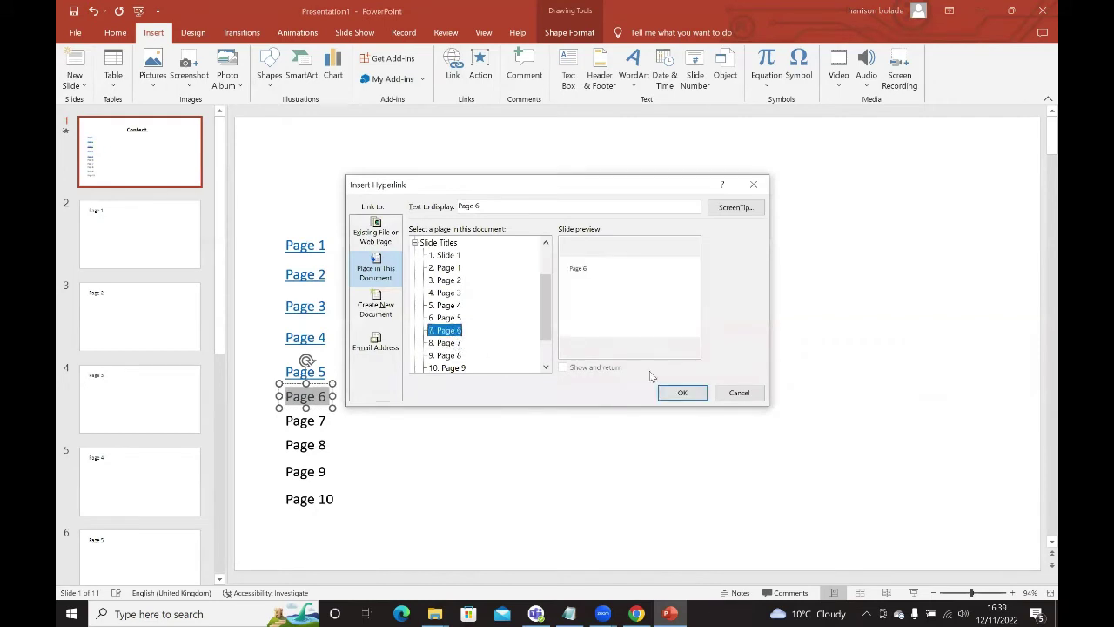
left_click(679, 393)
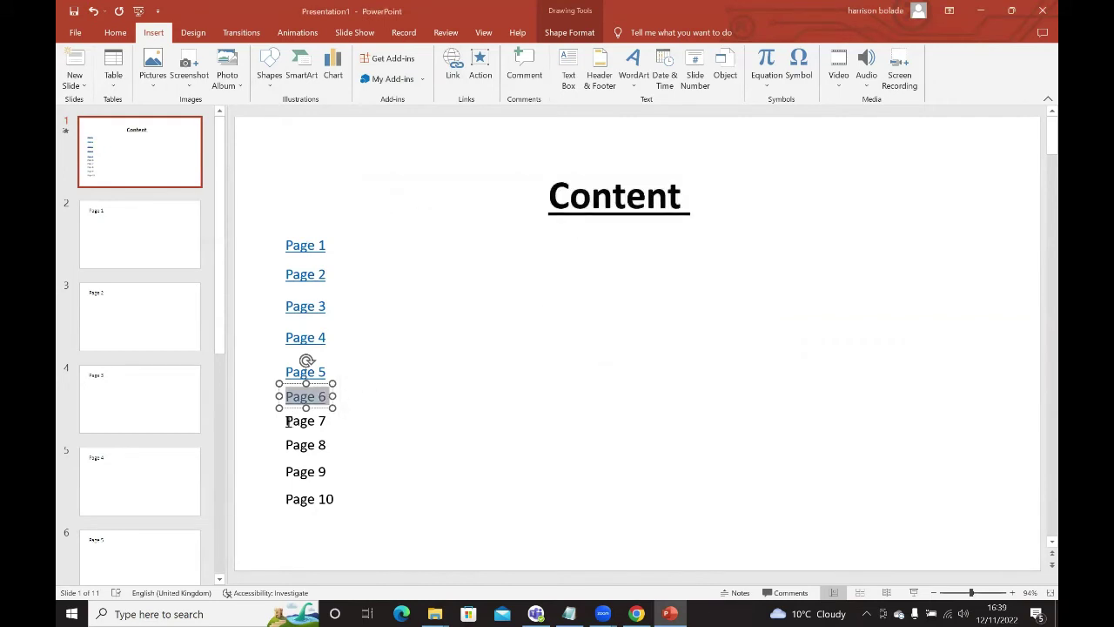
Hyperlink the "Page 7" label text on the contents slide to the slide titled "Page 7" in this document.
left_click_drag(286, 421, 328, 422)
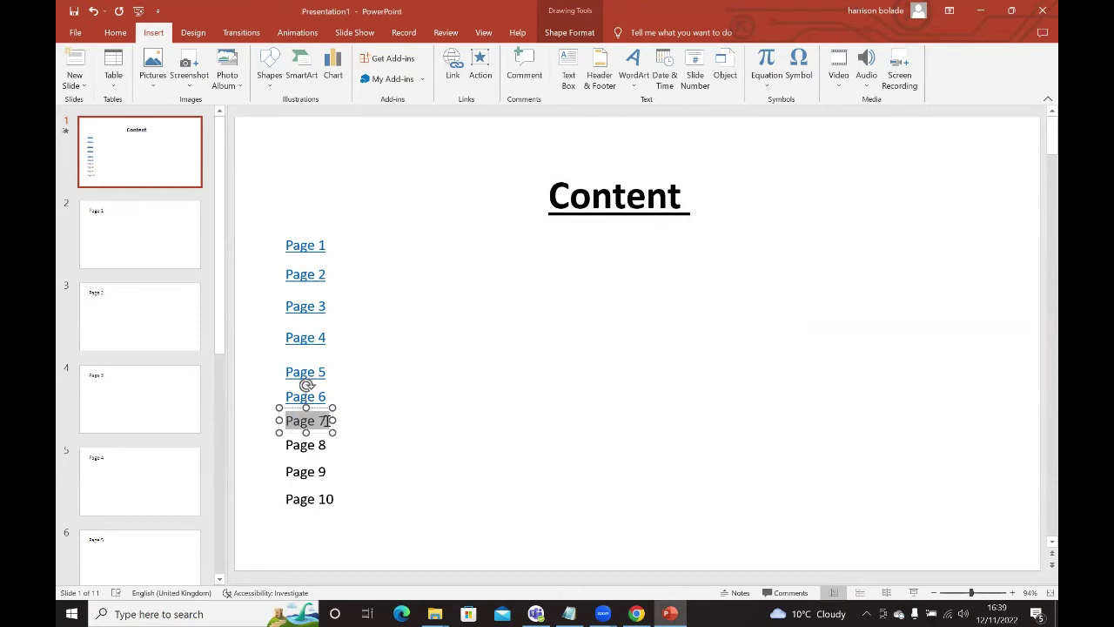
left_click(454, 76)
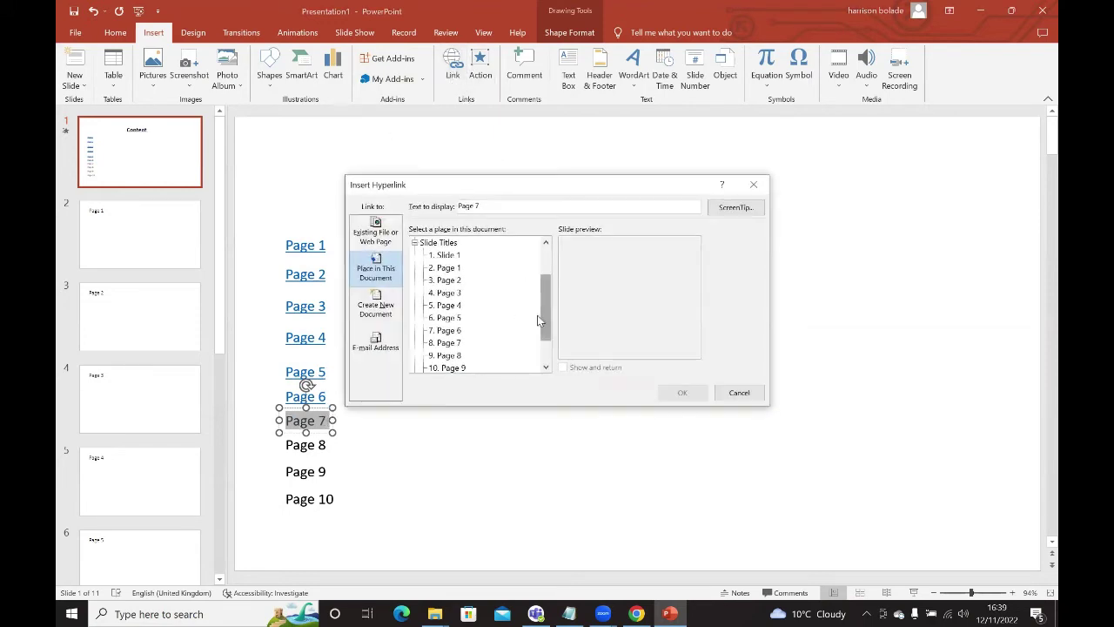
left_click(455, 343)
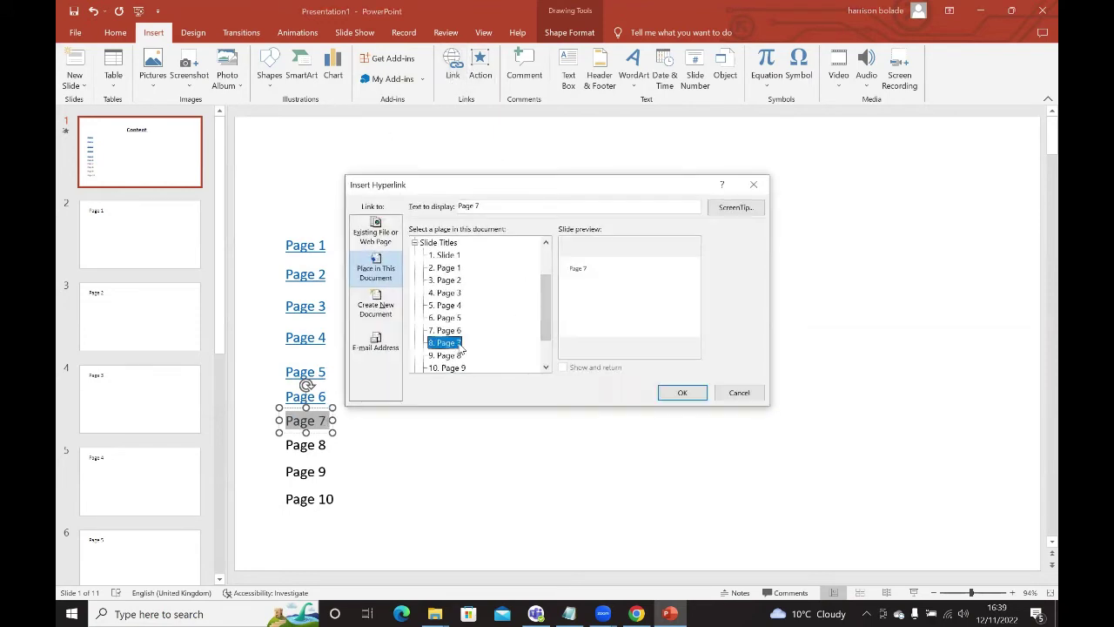
left_click(679, 393)
Hyperlink the "Page 8" label text on the contents slide to the slide titled "Page 8" in this document.
left_click(290, 445)
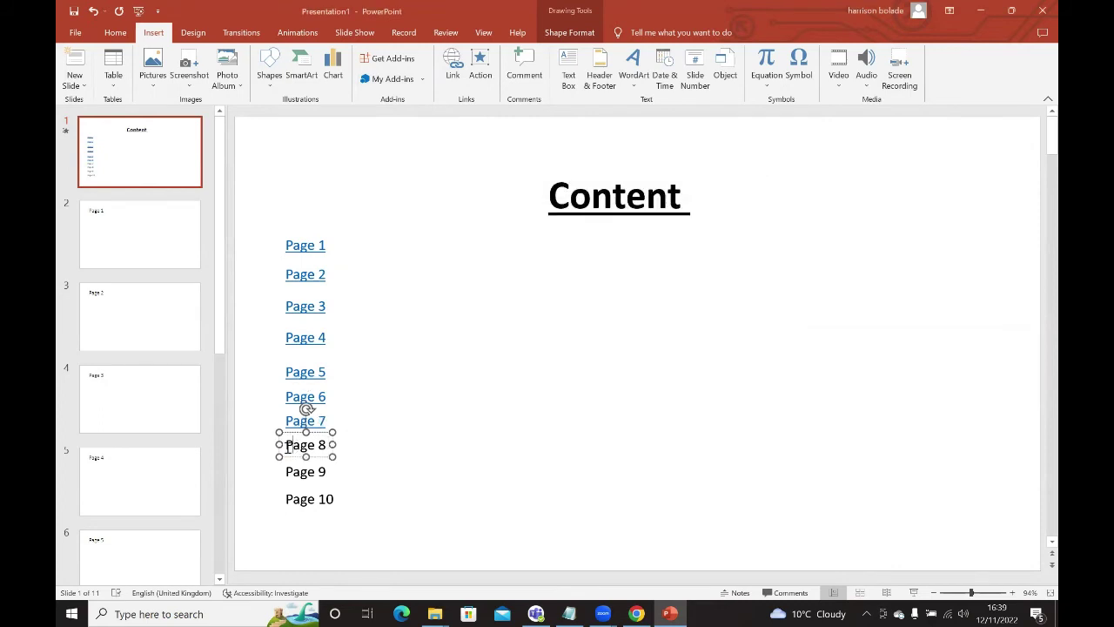
left_click_drag(290, 445, 328, 445)
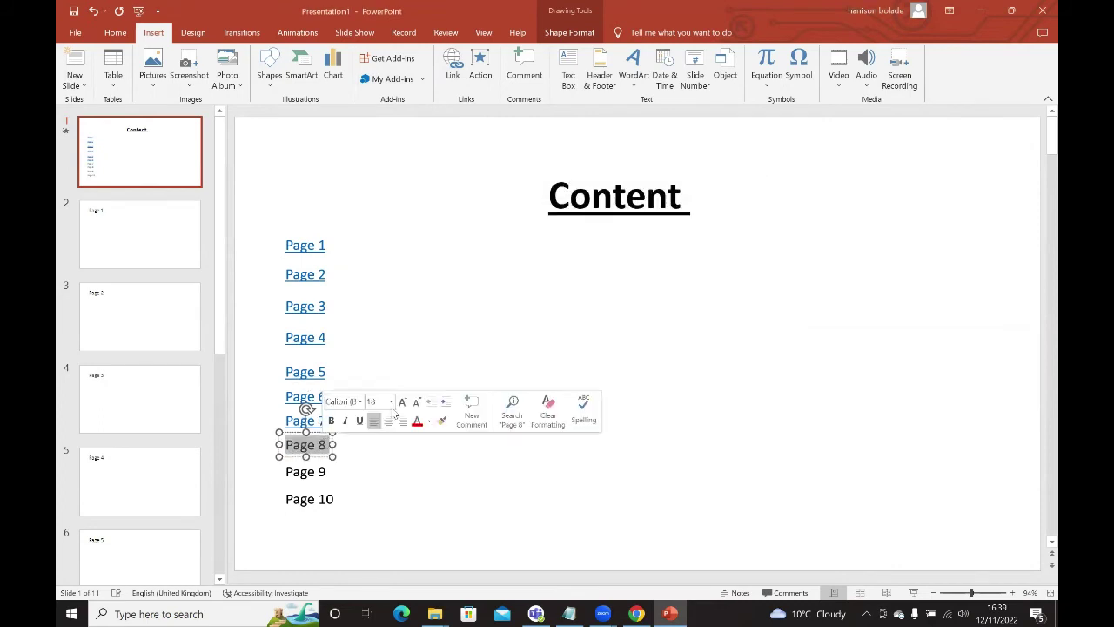
left_click(453, 70)
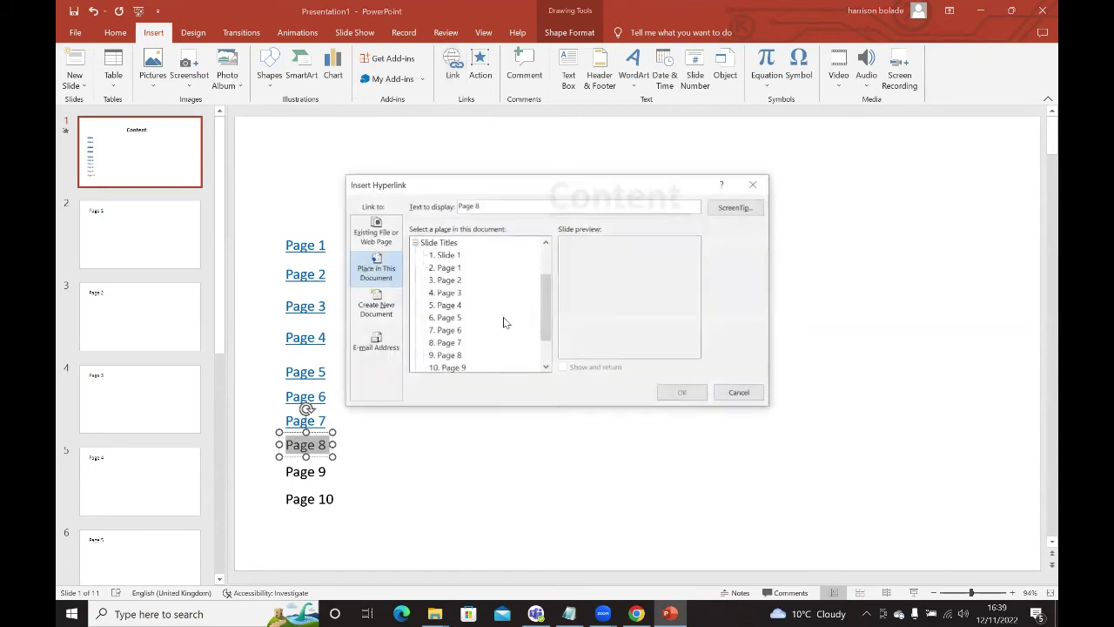
left_click(460, 357)
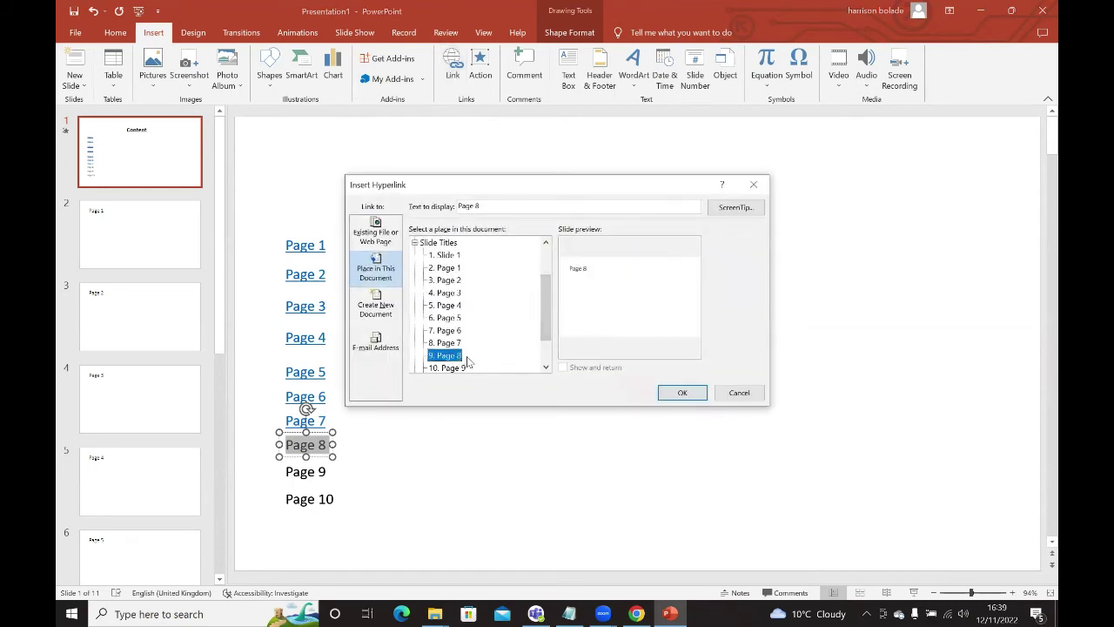
left_click(681, 393)
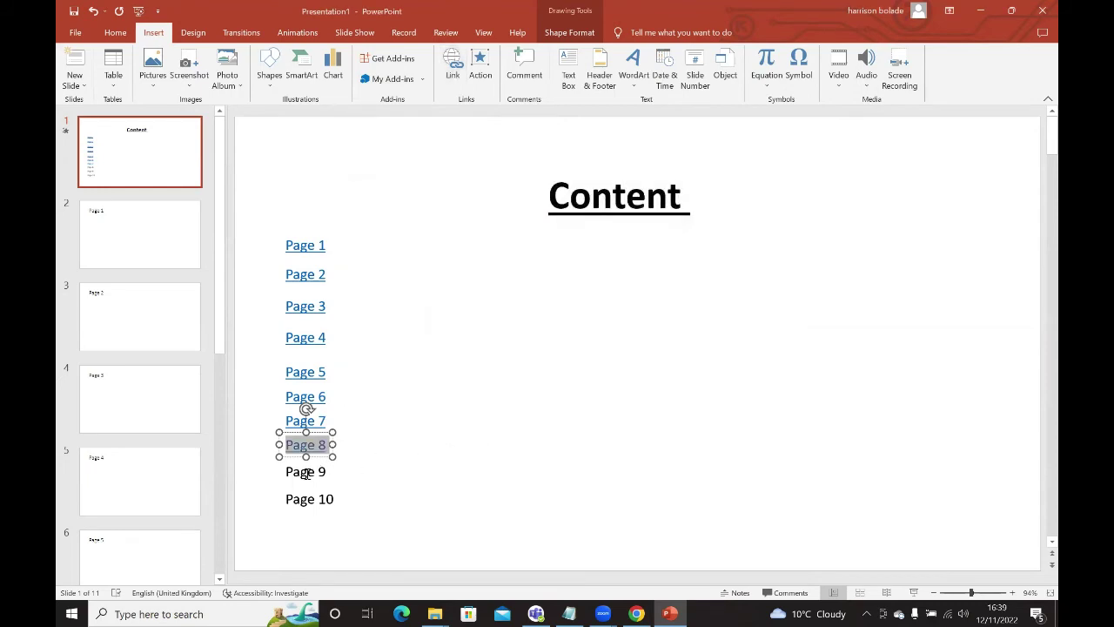
Hyperlink the "Page 9" label text on the contents slide to the slide titled "Page 9" in this document.
left_click_drag(287, 471, 327, 471)
left_click(452, 67)
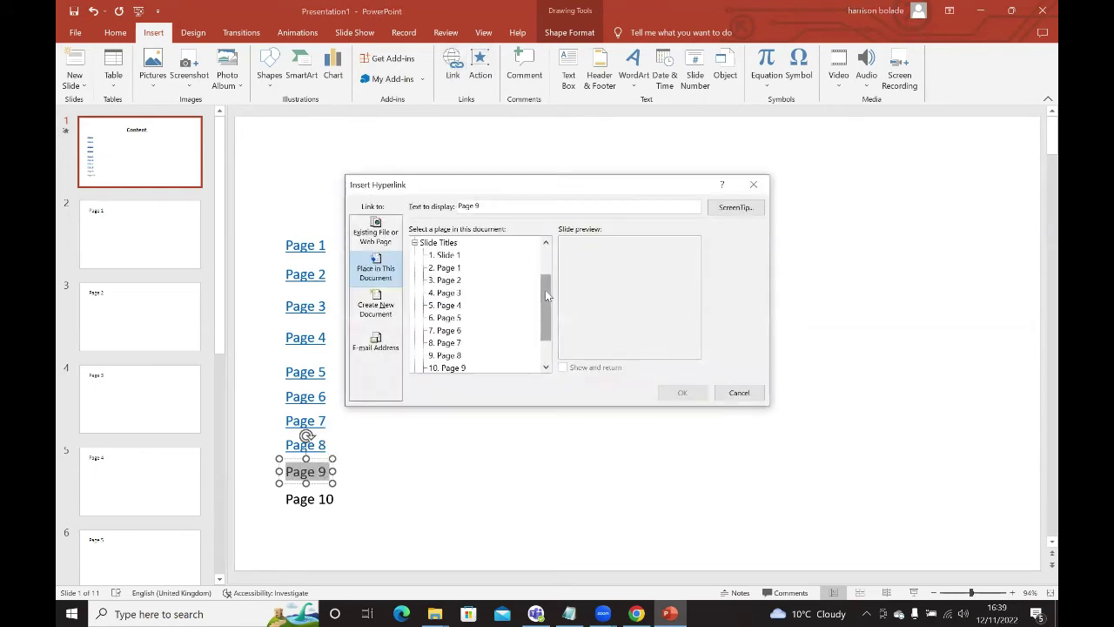
scroll(546, 291, "down", 1)
left_click(459, 332)
left_click(666, 393)
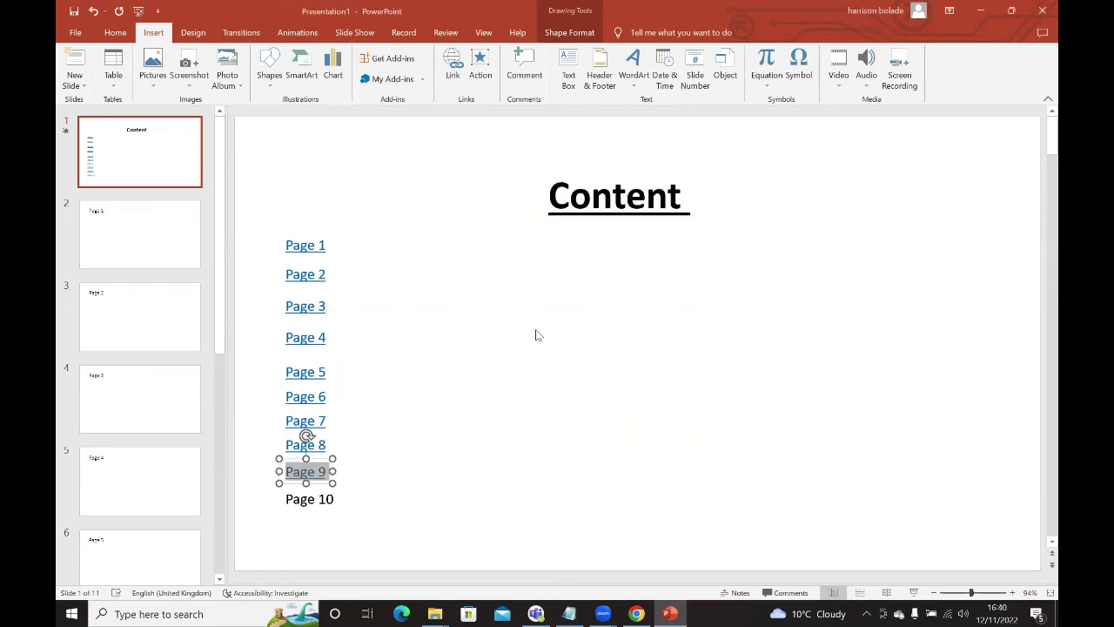
Hyperlink the "Page 10" label text on the contents slide to the slide titled "Page 10" in this document.
left_click(288, 498)
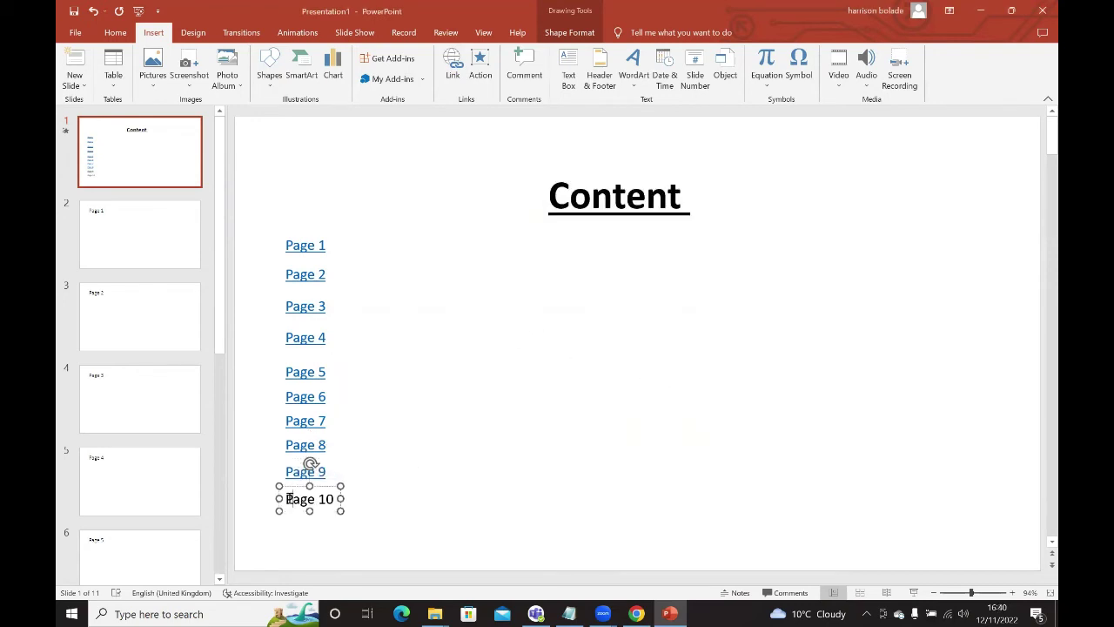
left_click_drag(288, 498, 333, 498)
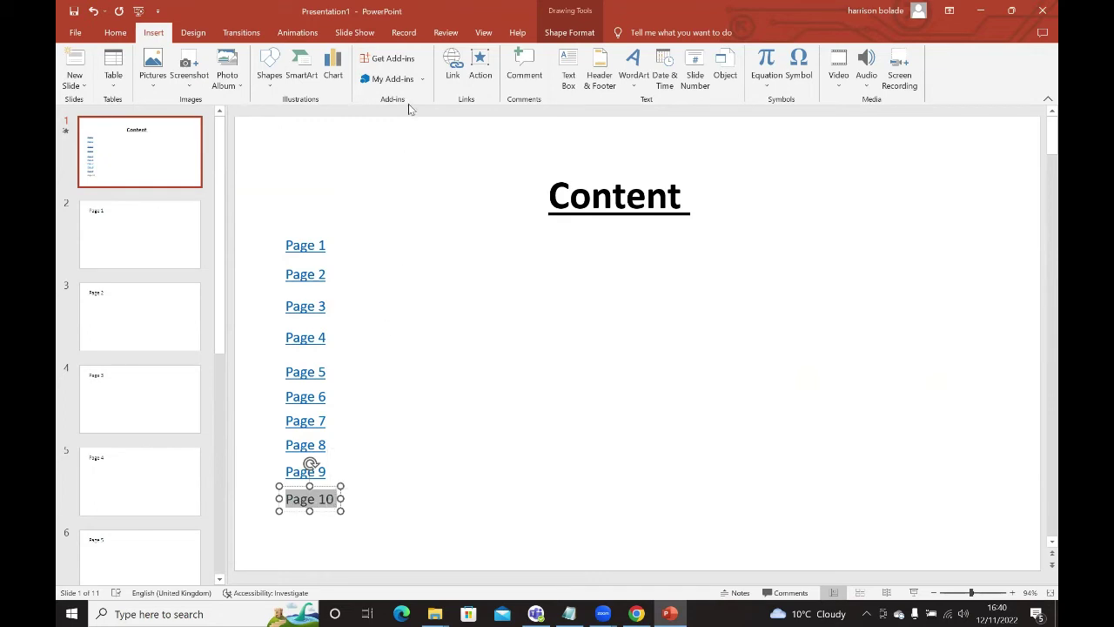
left_click(452, 74)
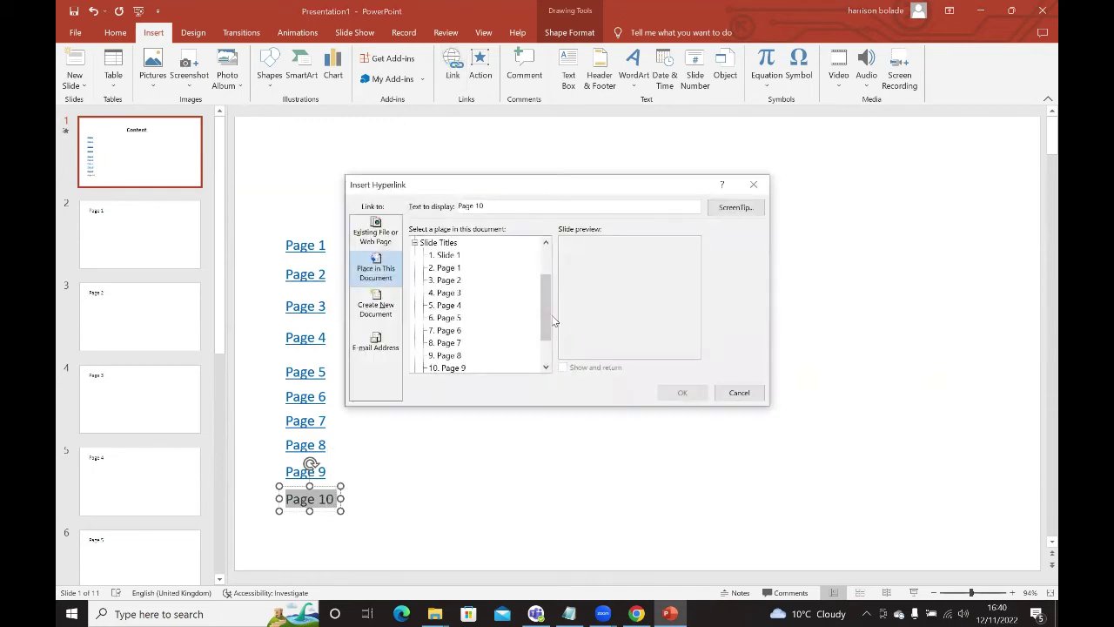
scroll(551, 321, "down", 1)
left_click(461, 343)
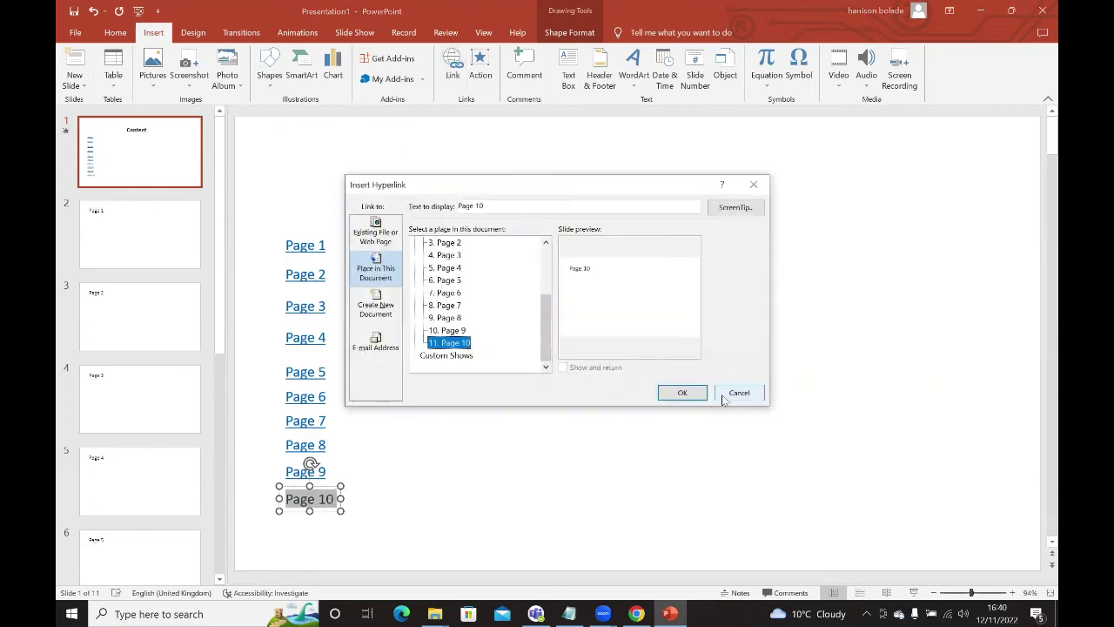
left_click(681, 393)
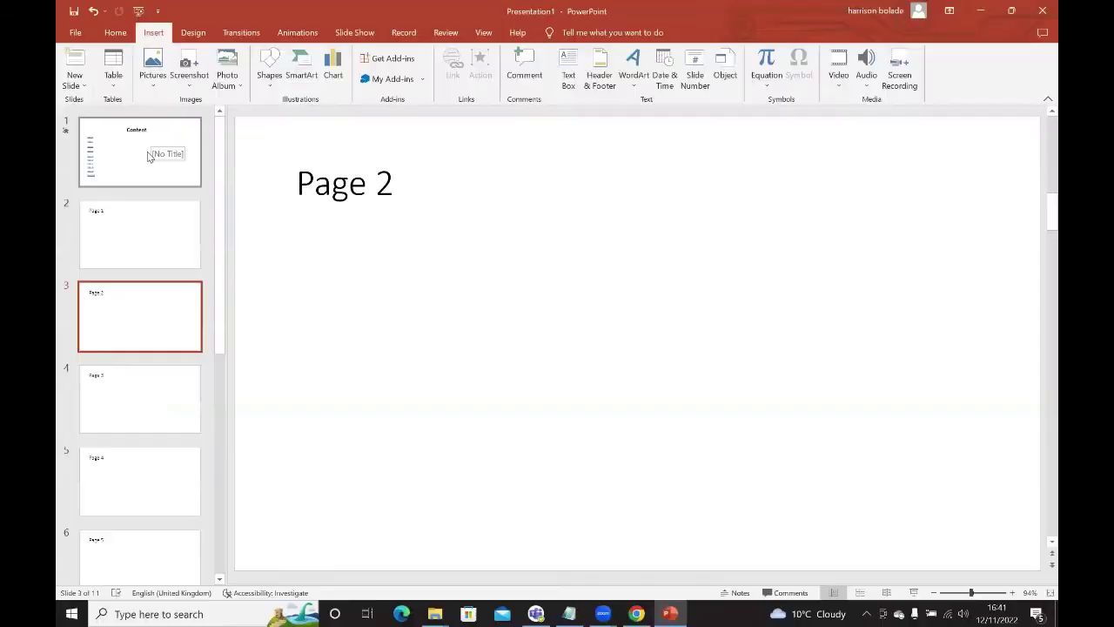
On the "Page 1" slide, draw a forward-arrow action button about 2.5 cm wide and 1.3 cm high in the slide's lower-right corner.
left_click(148, 160)
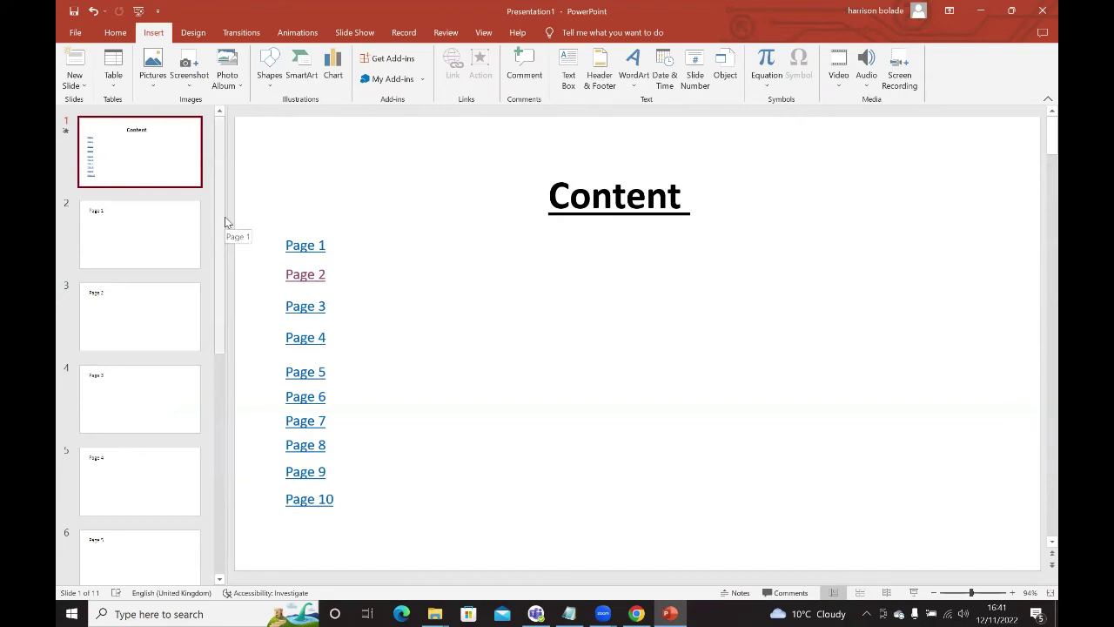
left_click(162, 251)
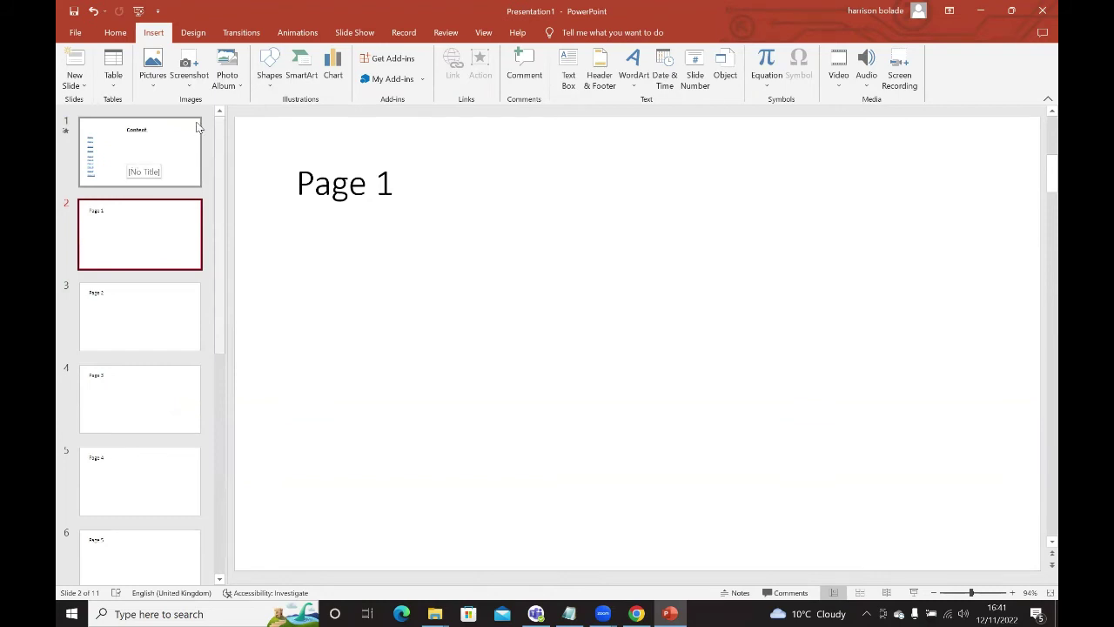
left_click(270, 82)
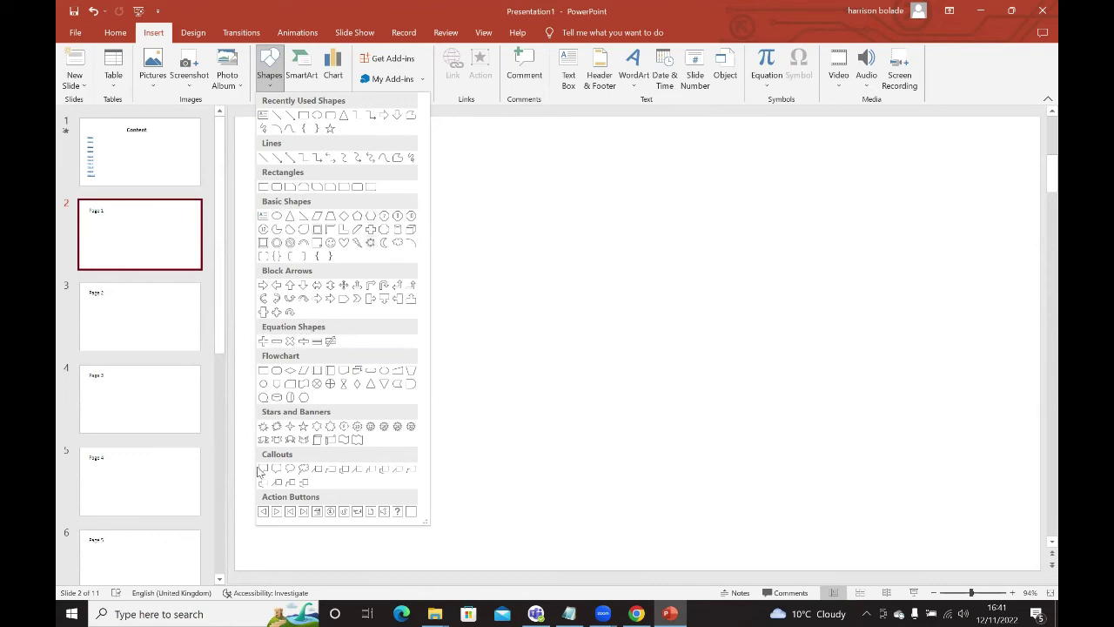
left_click(277, 513)
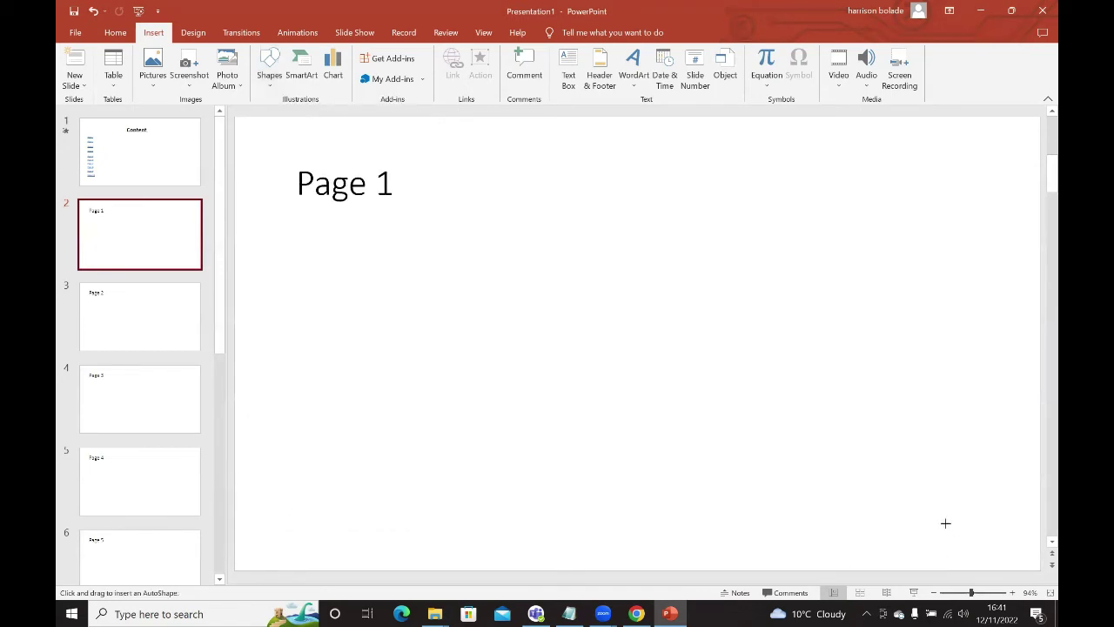
left_click_drag(941, 523, 1001, 555)
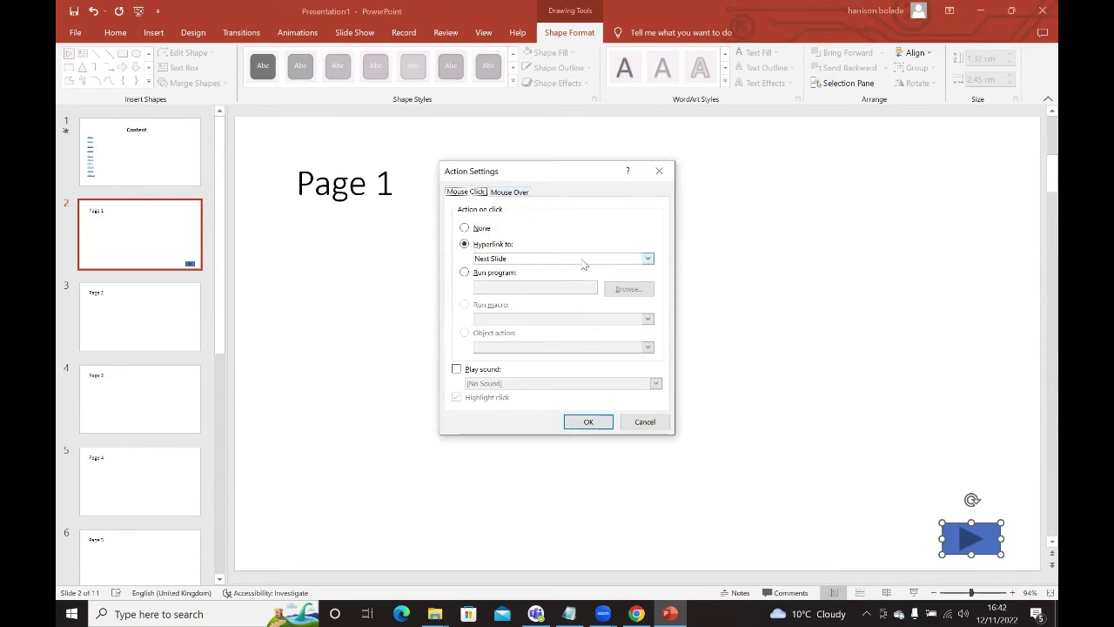
Set the action button's click action to hyperlink to "Slide 1", the contents slide.
left_click(648, 259)
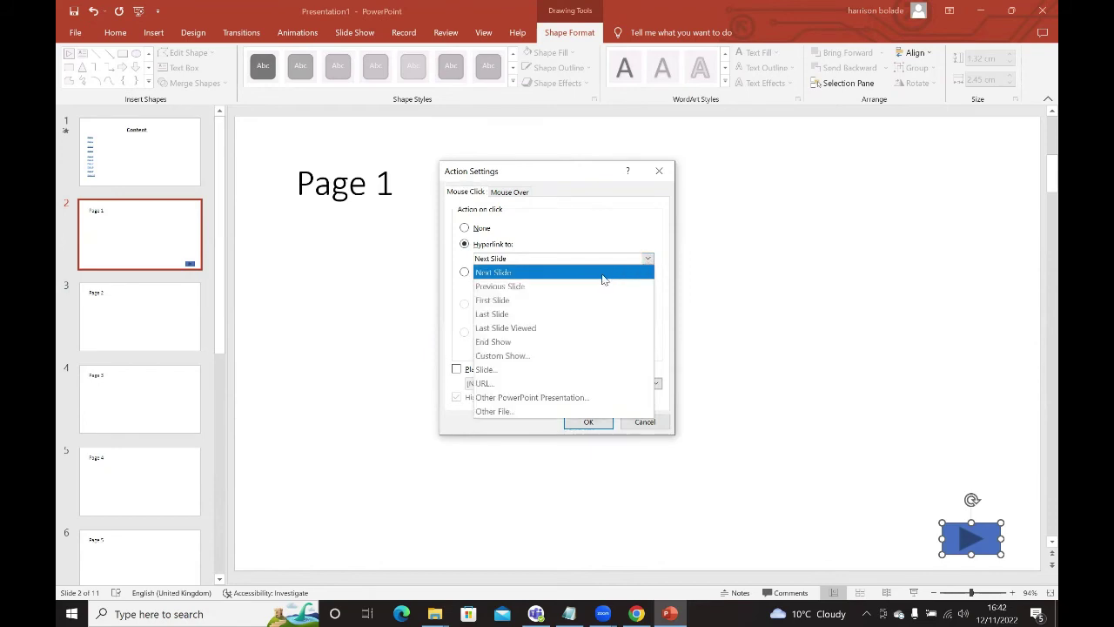
left_click(528, 373)
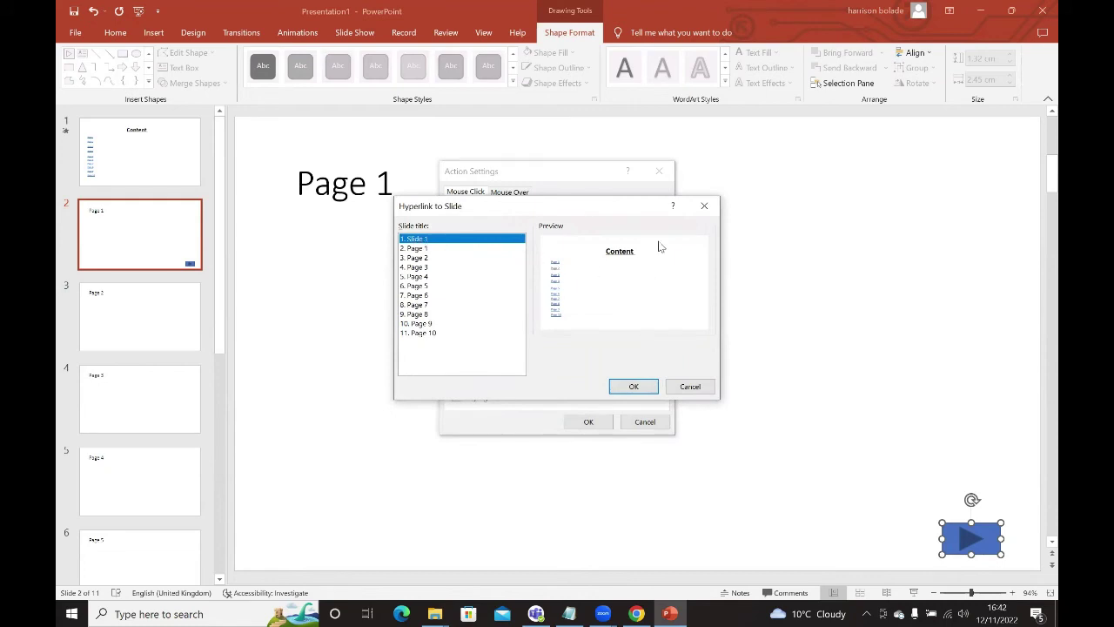
left_click(633, 386)
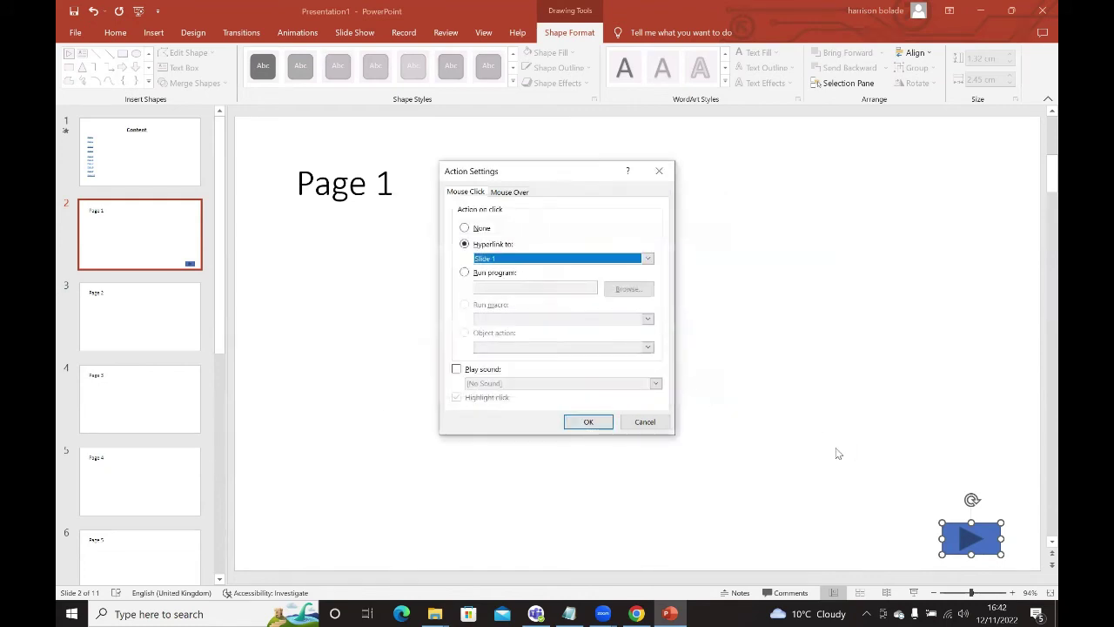
left_click(588, 422)
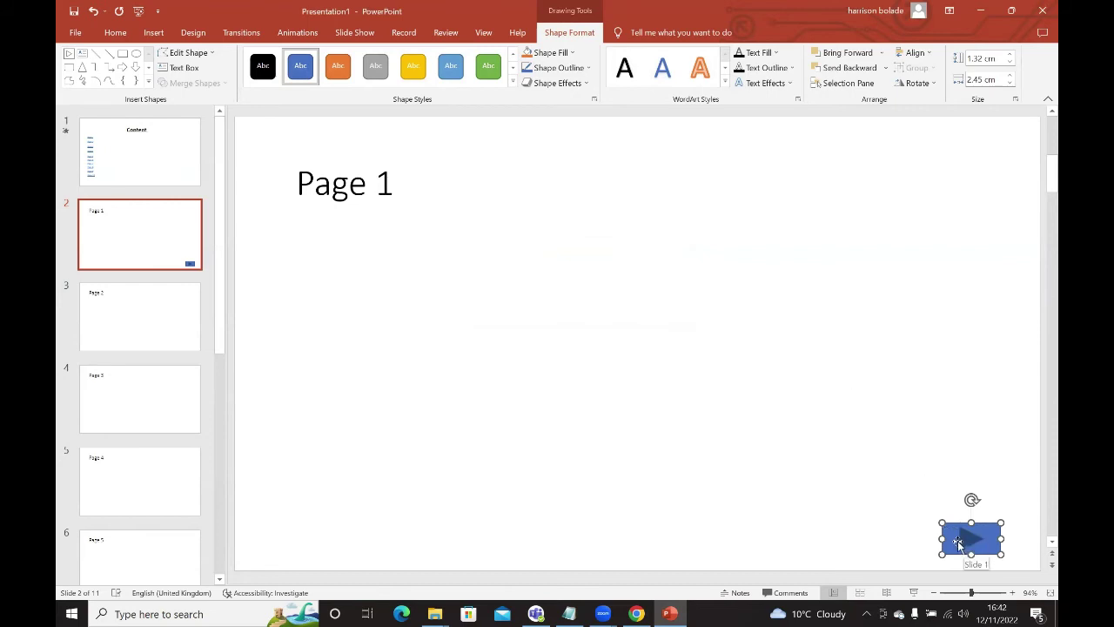
Fill the action button on the "Page 1" slide with the standard light green colour.
left_click(573, 53)
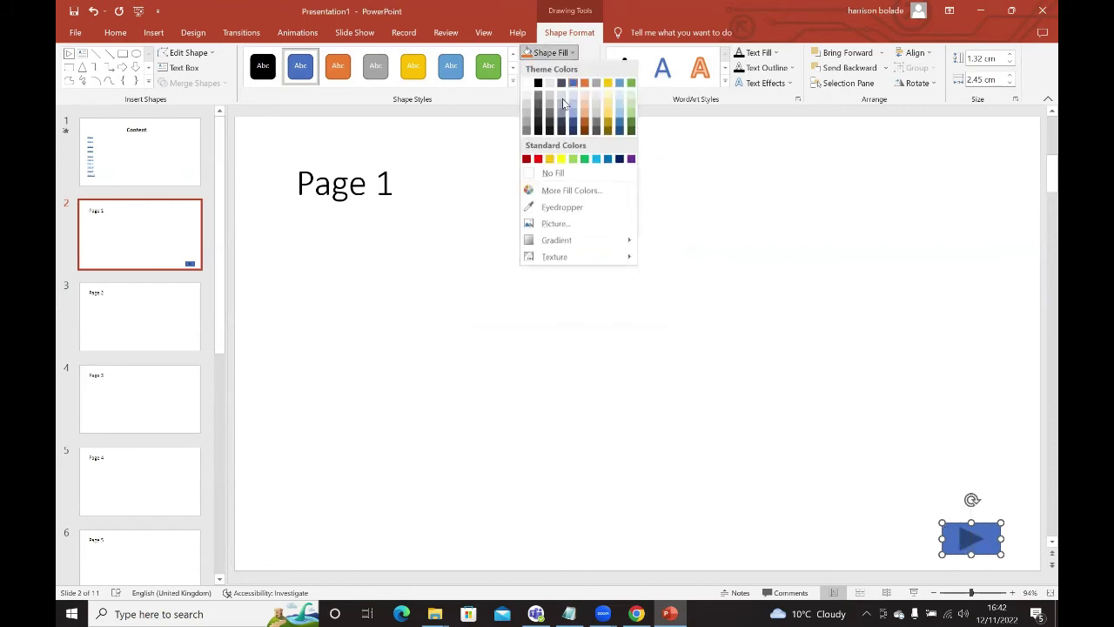
left_click(572, 160)
left_click(854, 527)
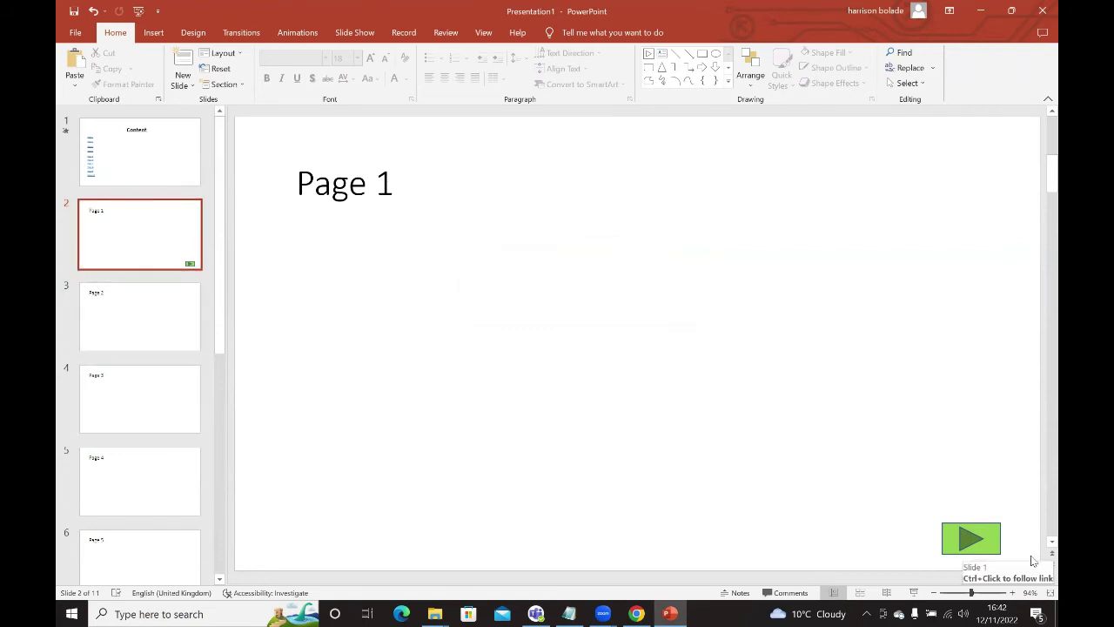
Copy the green action button from the "Page 1" slide and paste it onto the "Page 2" and "Page 3" slides.
left_click(989, 530)
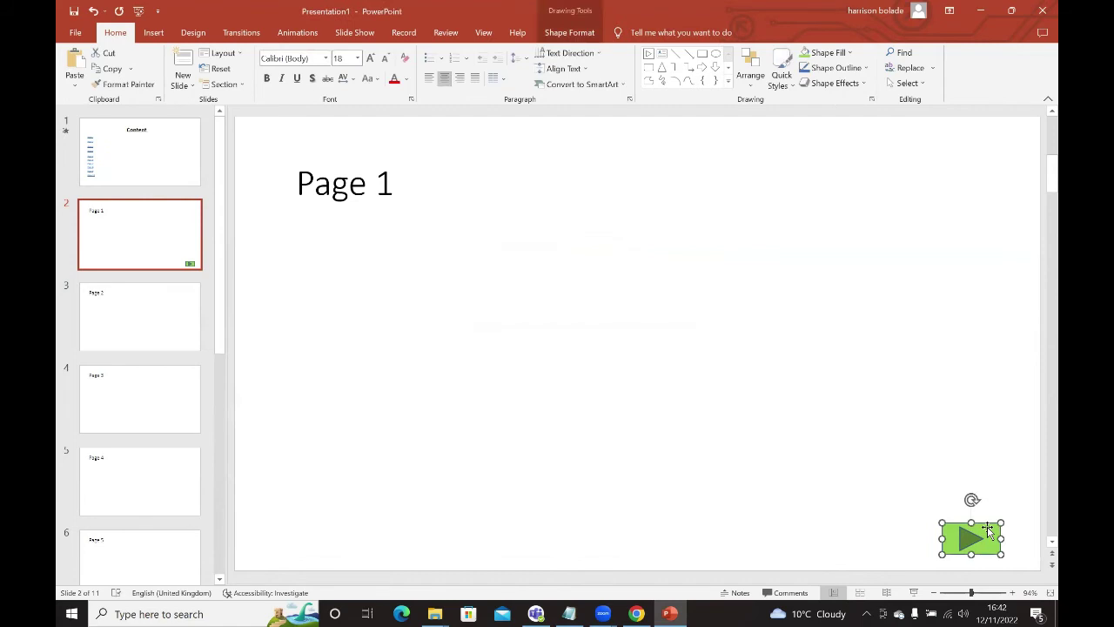
right_click(988, 527)
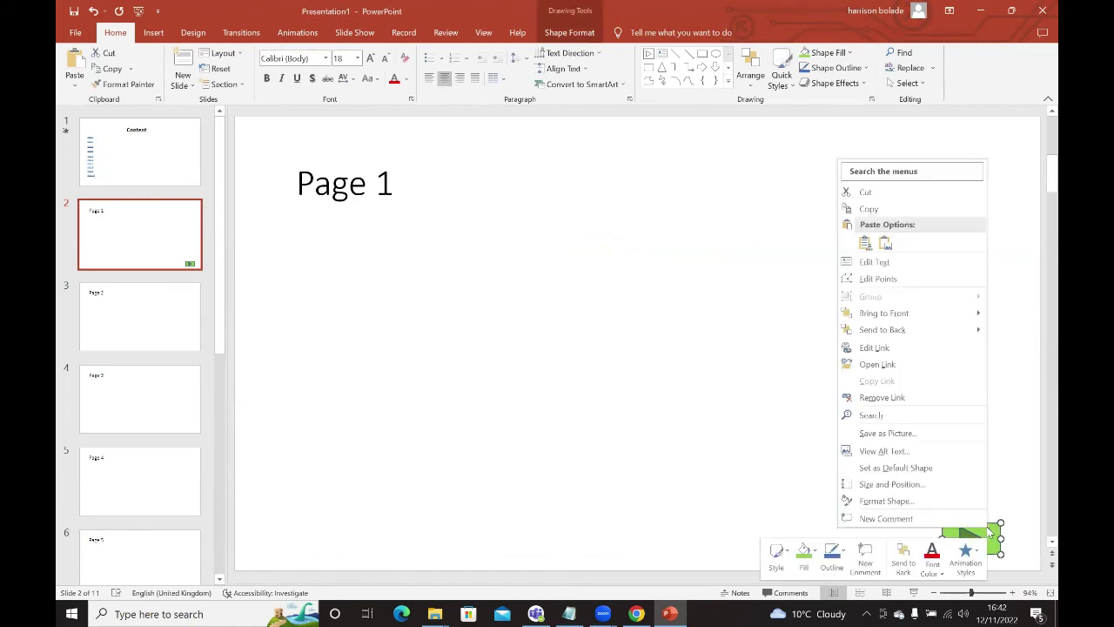
left_click(869, 210)
left_click(169, 314)
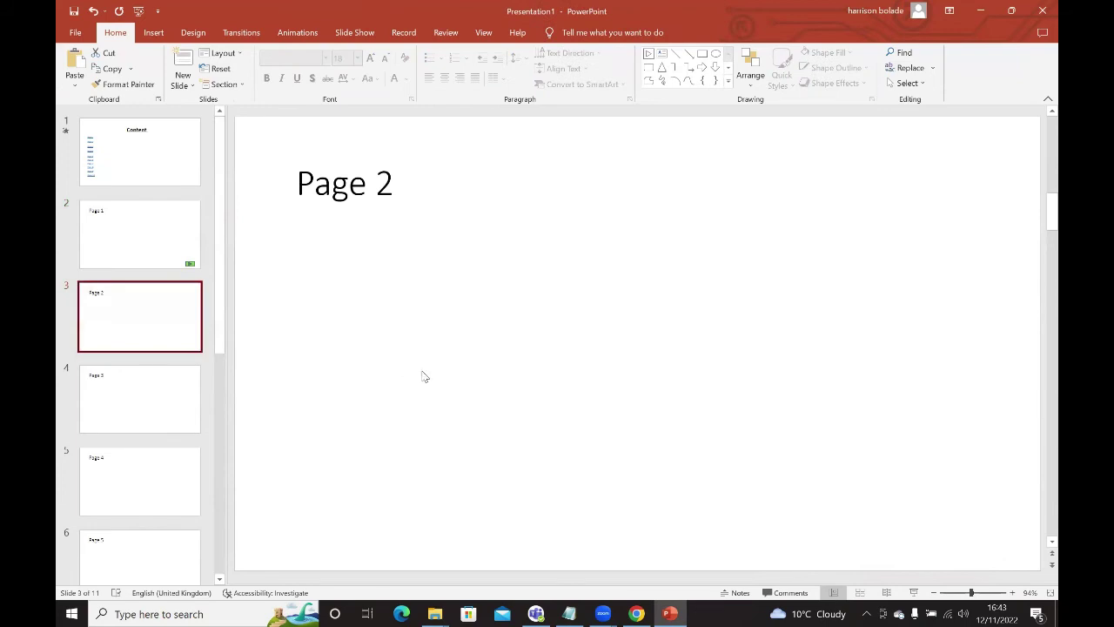
key("ctrl+v")
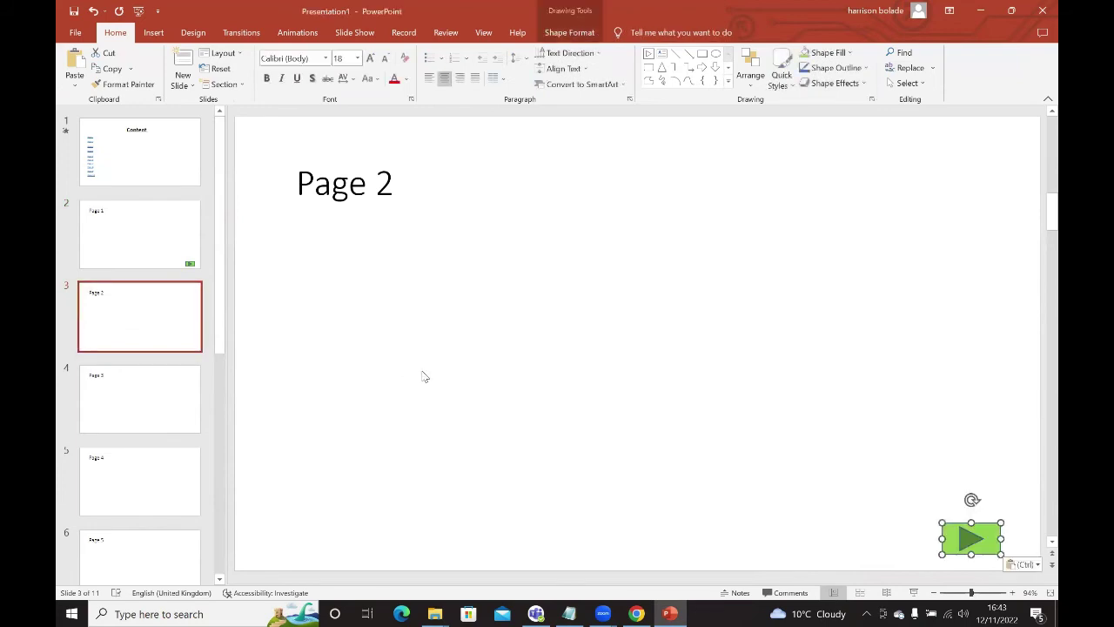
left_click(163, 392)
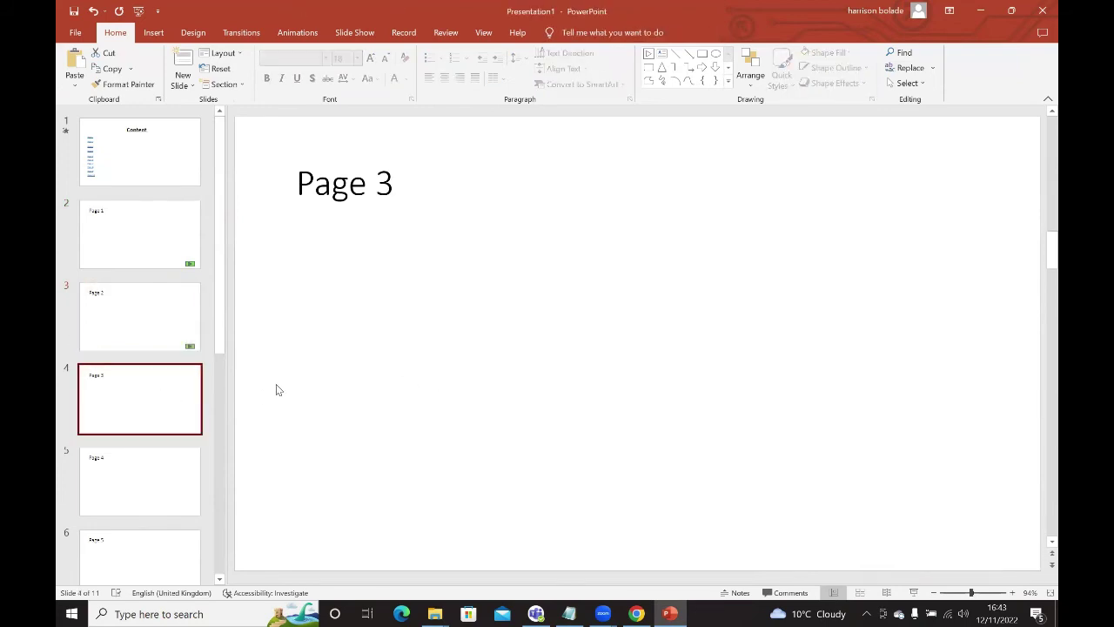
key("ctrl+v")
Paste the copied action button onto the "Page 4", "Page 5" and "Page 6" slides.
key("Down")
key("Down")
key("Down")
key("Down")
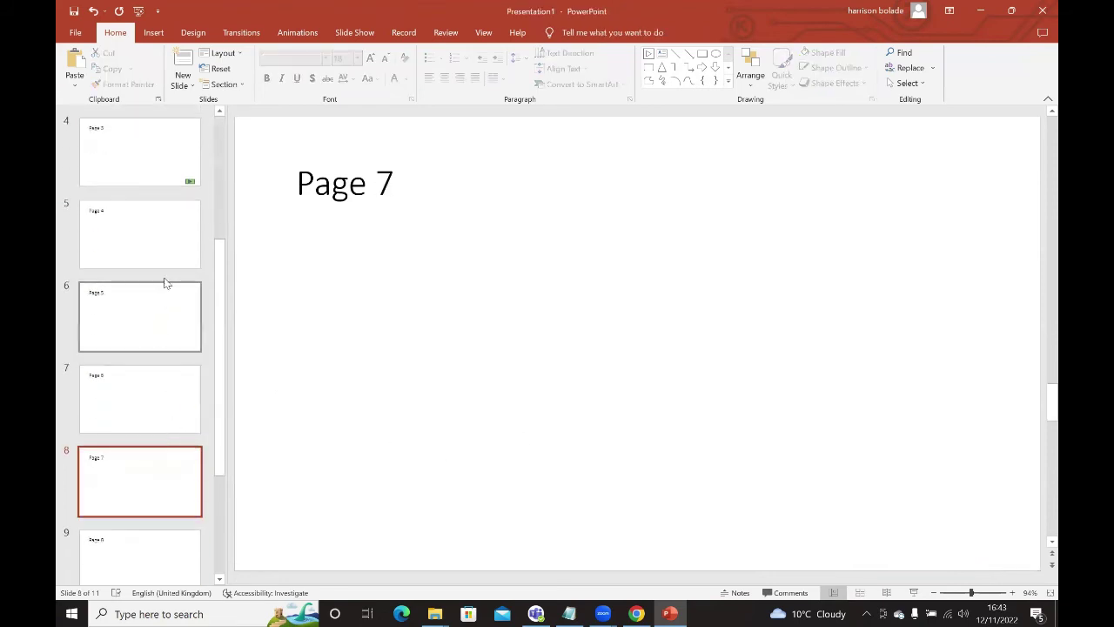
left_click(177, 251)
key("ctrl+v")
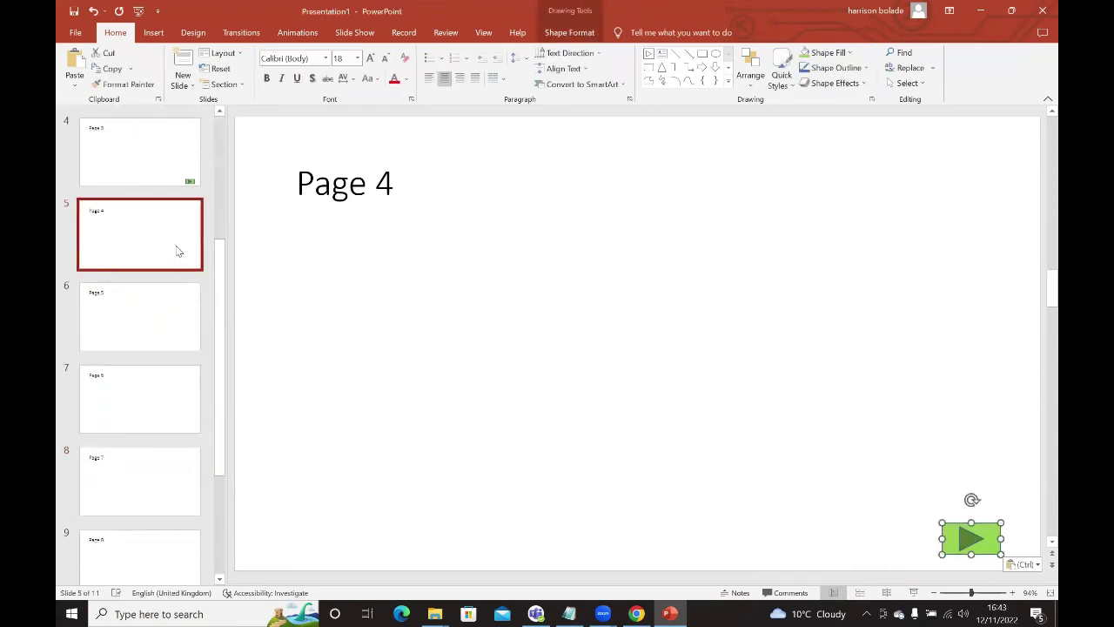
left_click(186, 318)
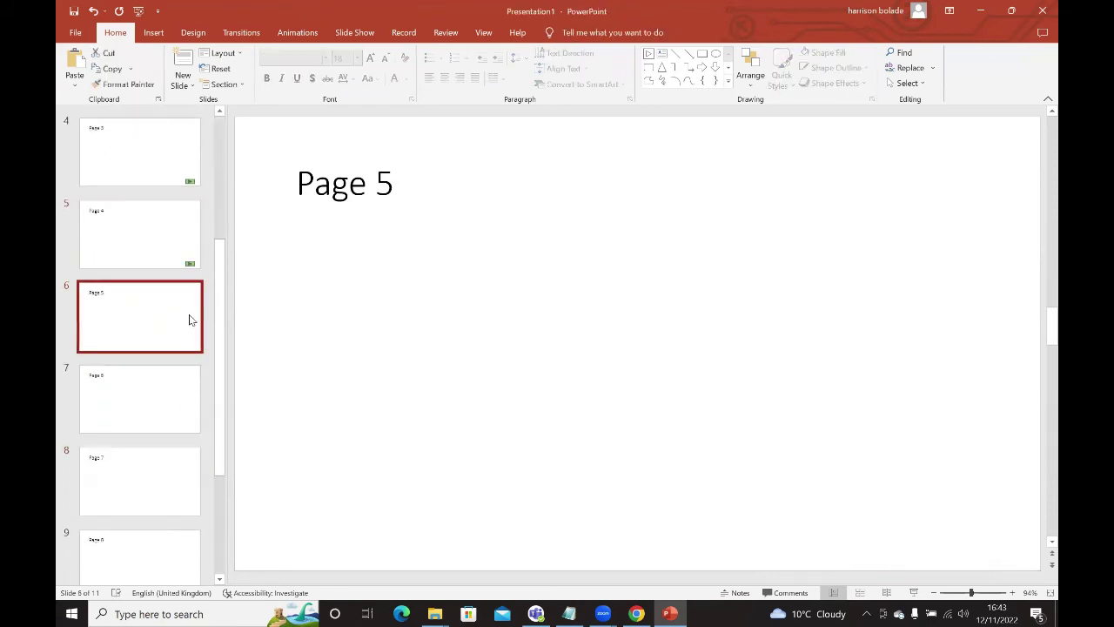
key("ctrl+v")
left_click(192, 392)
key("ctrl+v")
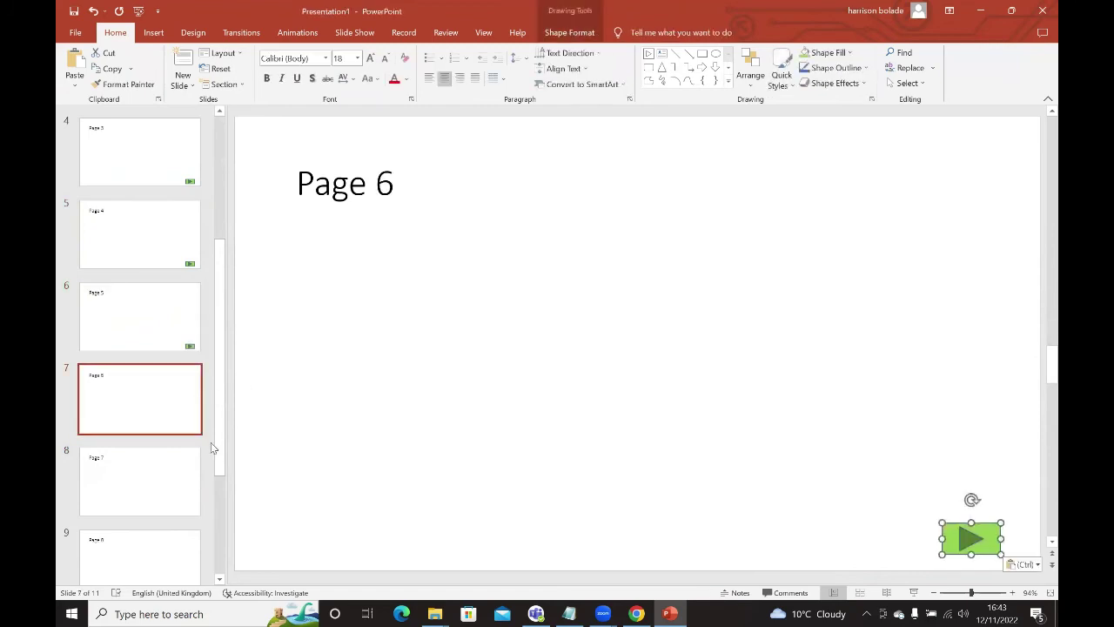
Paste the copied action button onto the "Page 7", "Page 8", "Page 9" and "Page 10" slides.
left_click(156, 480)
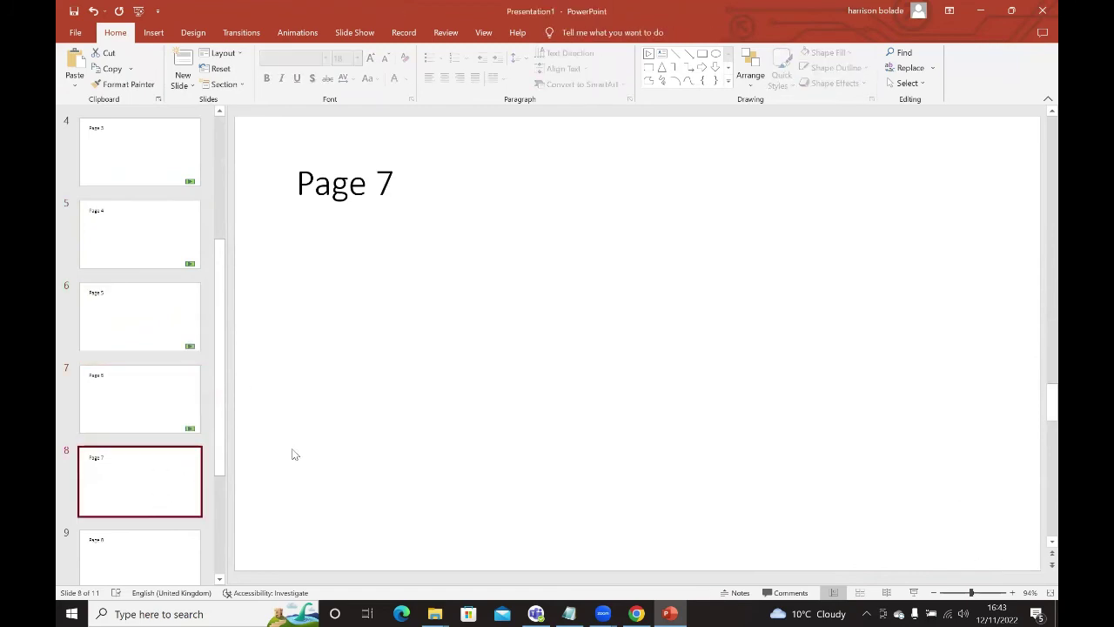
key("ctrl+v")
scroll(301, 450, "down", 3)
scroll(301, 450, "up", 1)
left_click(172, 360)
key("ctrl+v")
left_click(192, 442)
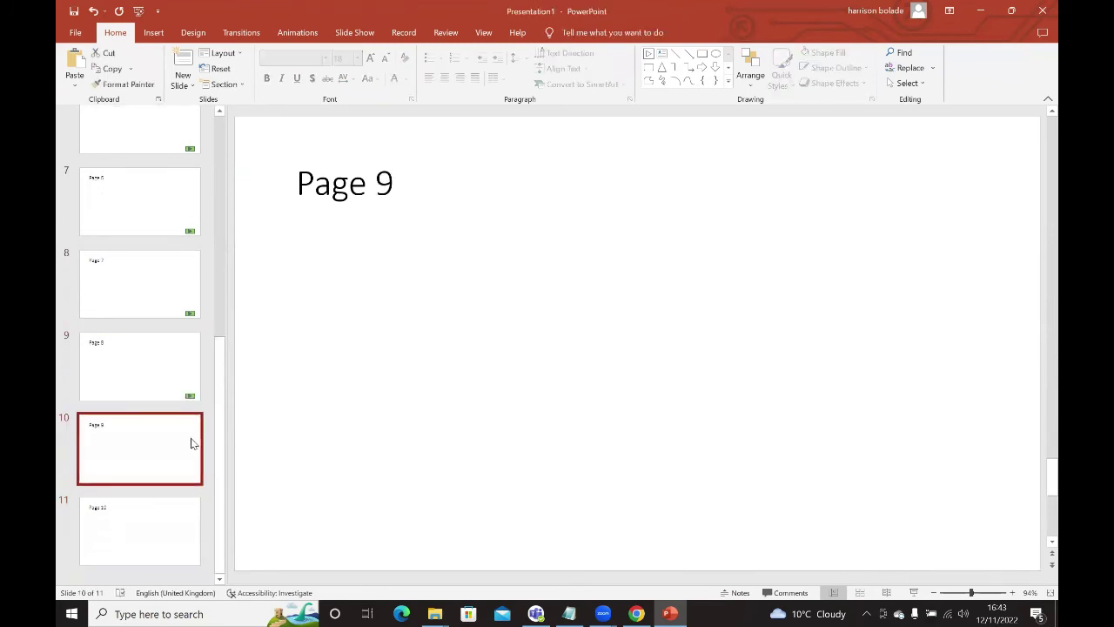
key("ctrl+v")
left_click(174, 523)
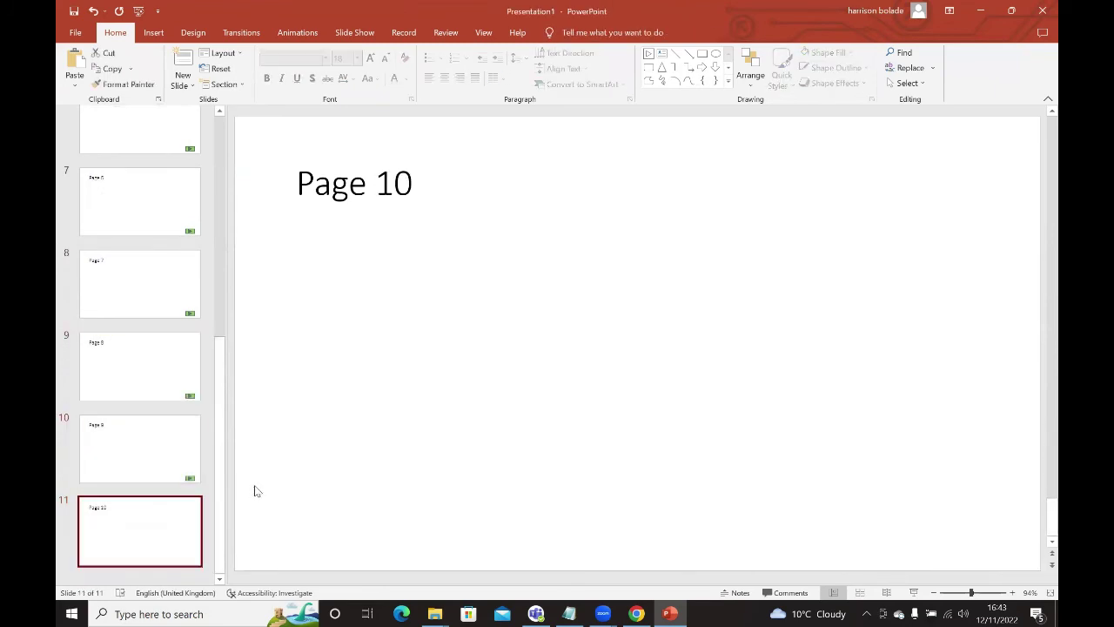
key("ctrl+v")
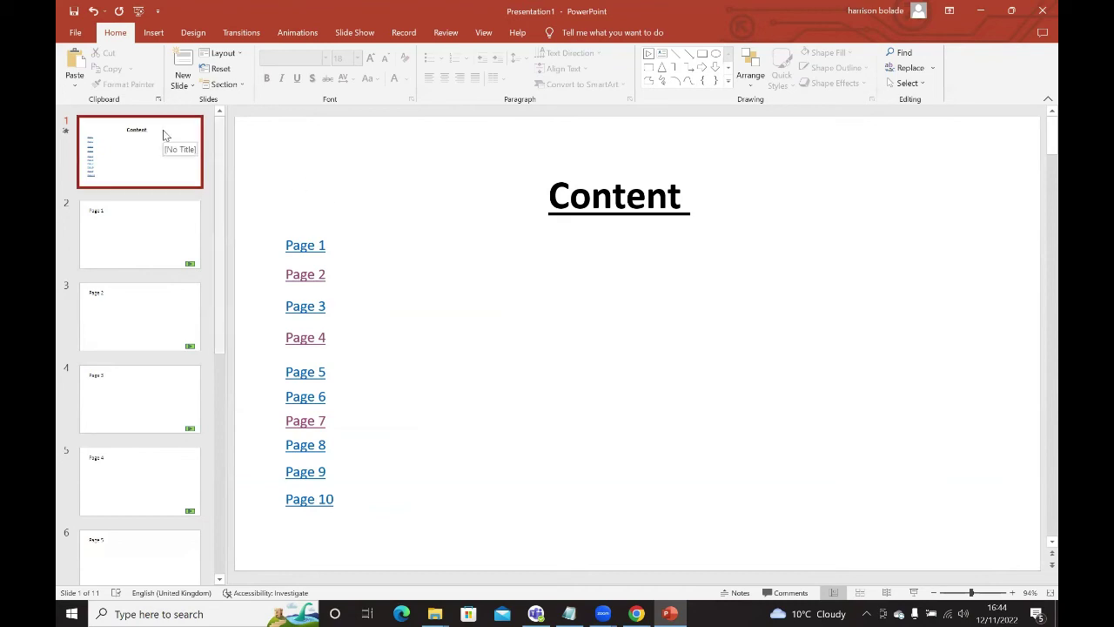
key("ctrl+a")
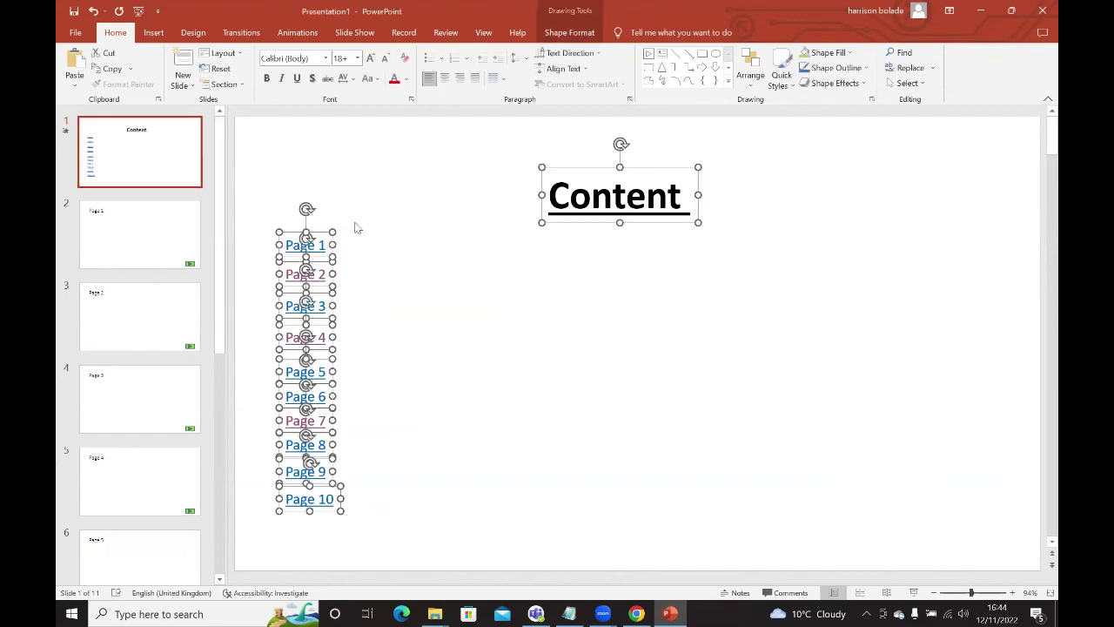
left_click(130, 154)
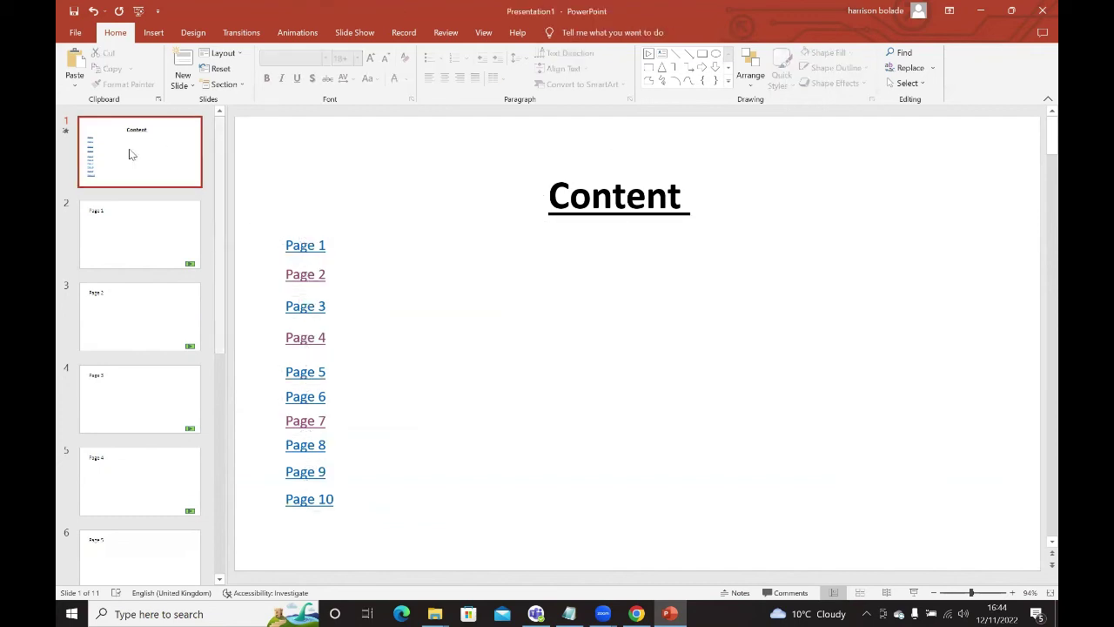
left_click(151, 222, "shift")
left_click(149, 310, "shift")
left_click(147, 399, "shift")
left_click(161, 482, "shift")
scroll(152, 453, "down", 2)
scroll(139, 424, "up", 2)
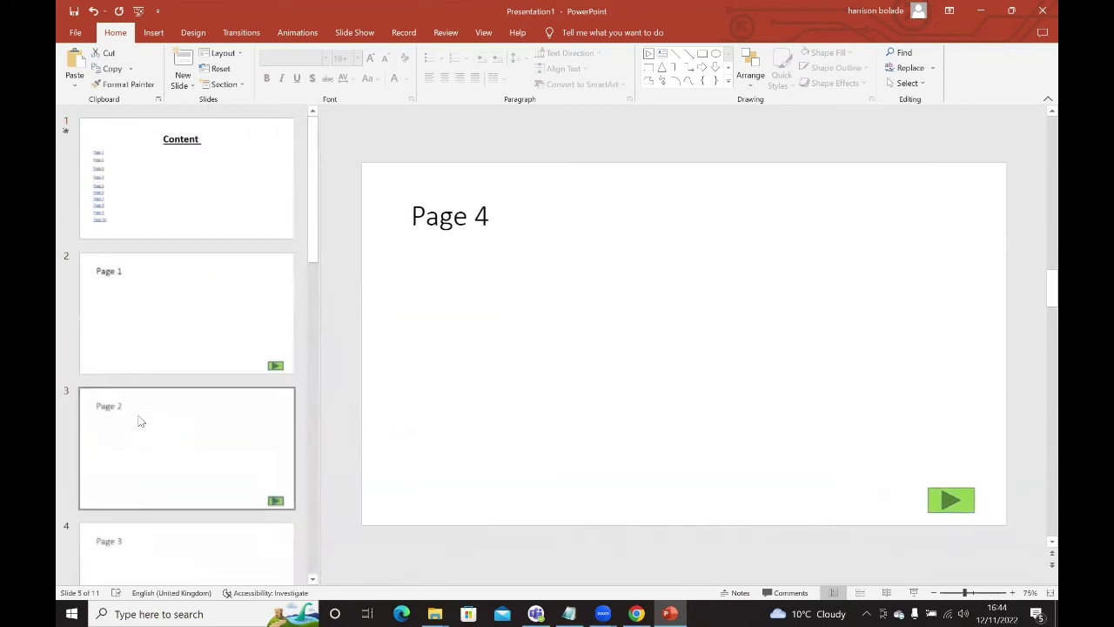
Select all eleven slides together, from the contents slide through the "Page 10" slide.
left_click(246, 188)
left_click(223, 304, "shift")
left_click(211, 442, "shift")
scroll(317, 278, "down", 3)
left_click(226, 308, "shift")
scroll(316, 328, "down", 1)
scroll(316, 329, "down", 3)
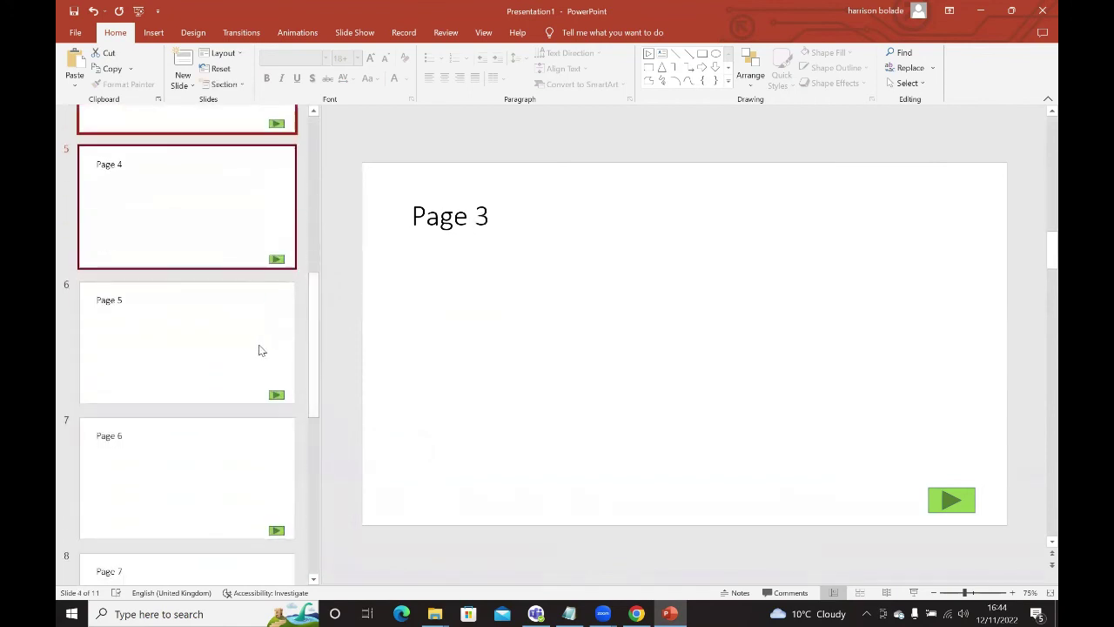
left_click(253, 348, "shift")
left_click(276, 442, "shift")
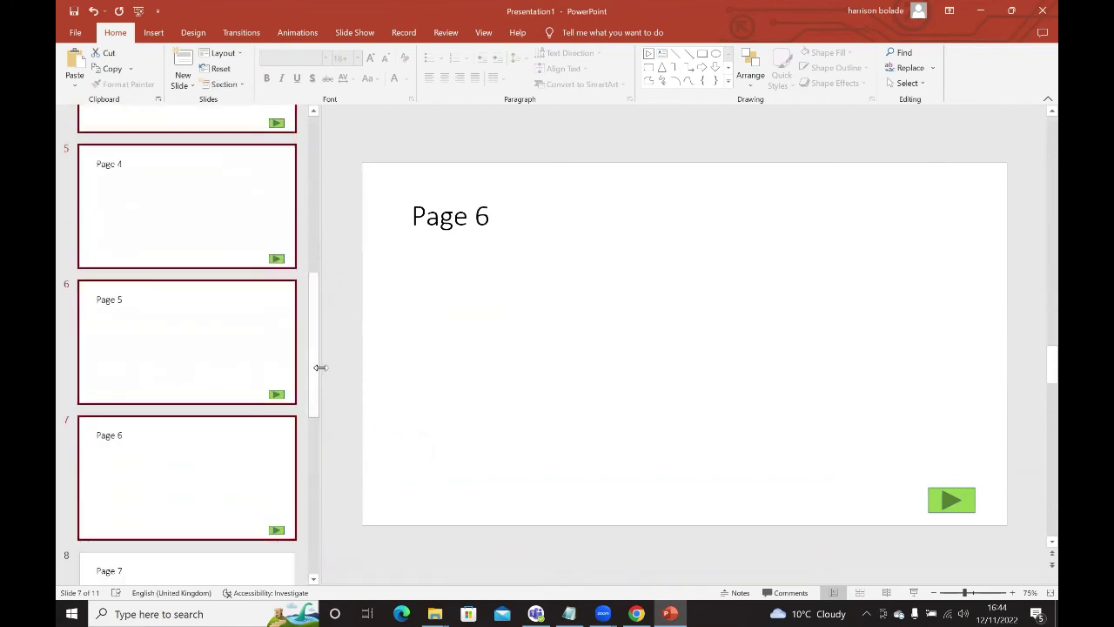
scroll(316, 365, "down", 3)
left_click(245, 376, "shift")
left_click(214, 482, "shift")
left_click_drag(313, 438, 319, 512)
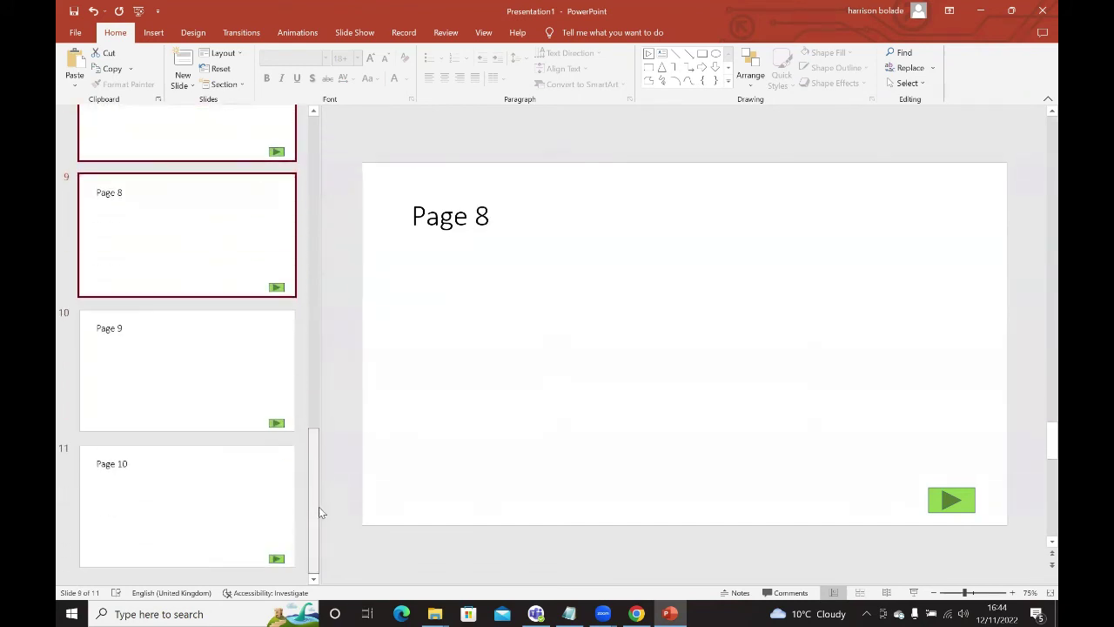
left_click(216, 393, "shift")
left_click(209, 479, "shift")
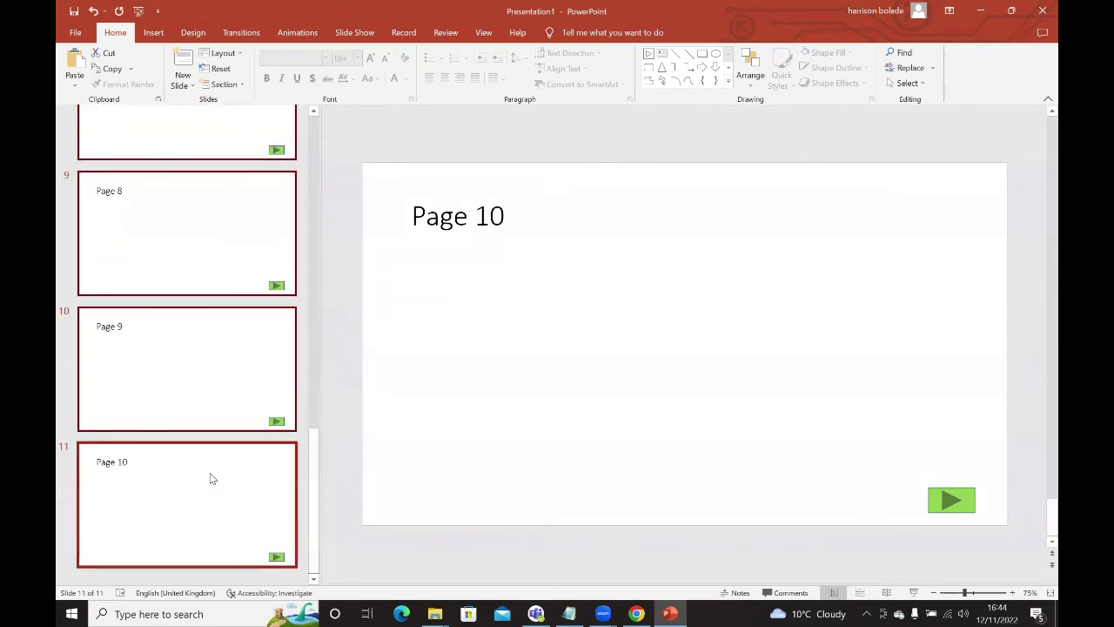
Try the Honeycomb, Ripple, Clock, Blinds, Checkerboard, Switch, Flip and Gallery transitions on the selected slides.
left_click(239, 33)
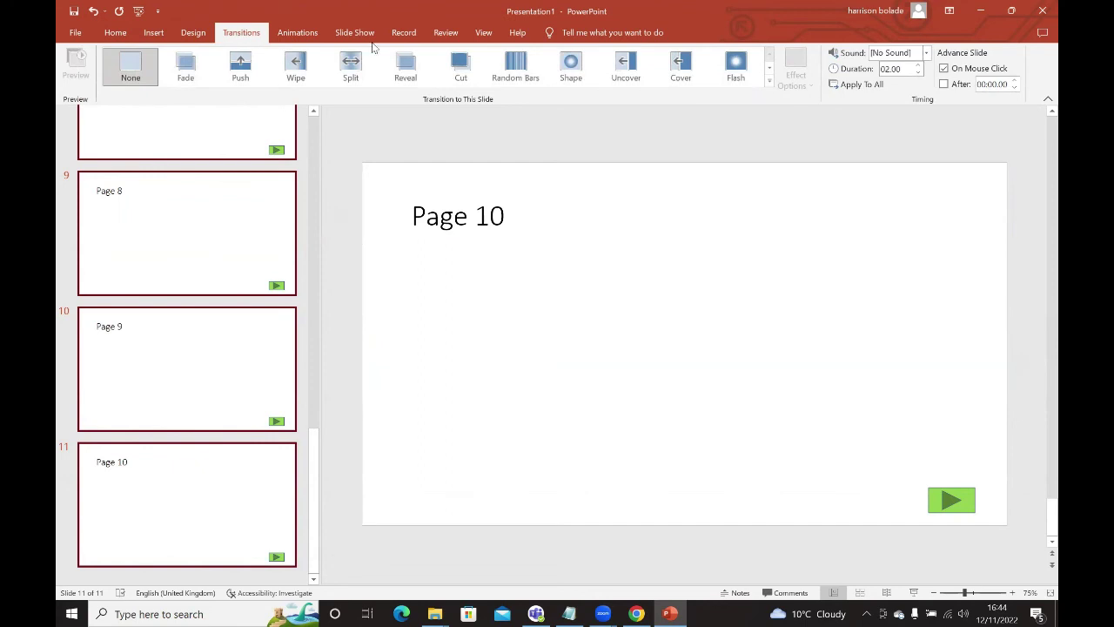
left_click(770, 80)
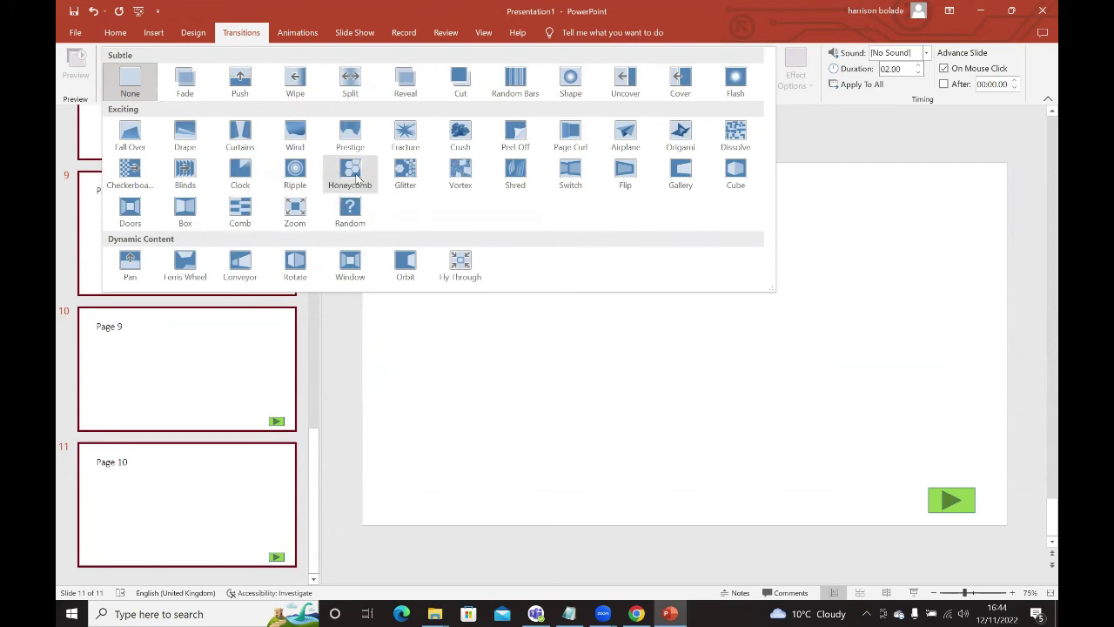
left_click(352, 177)
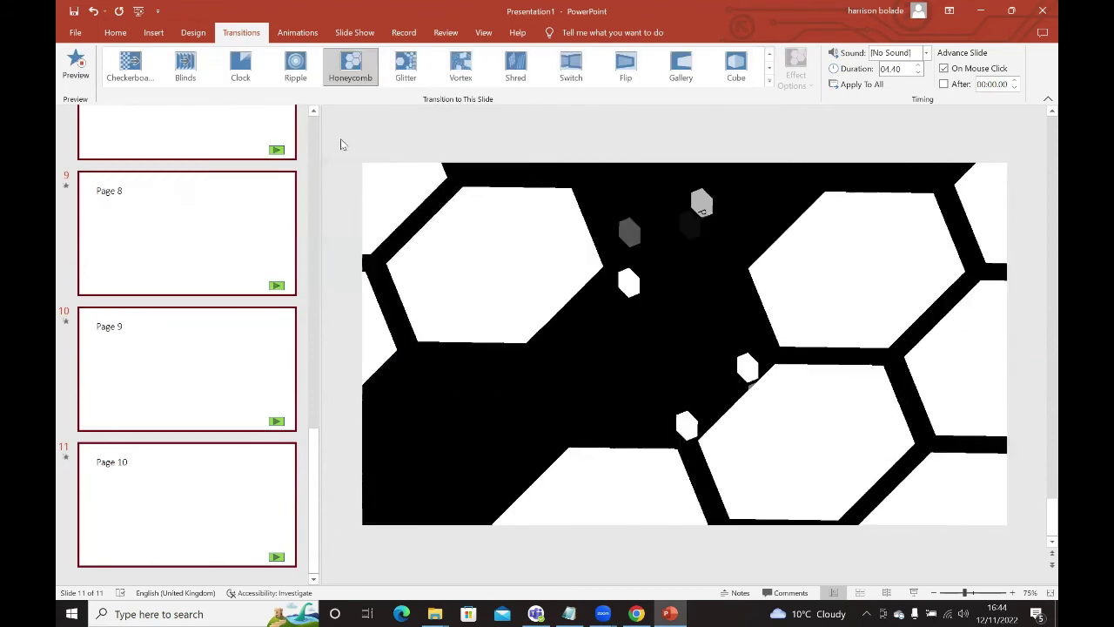
left_click(295, 65)
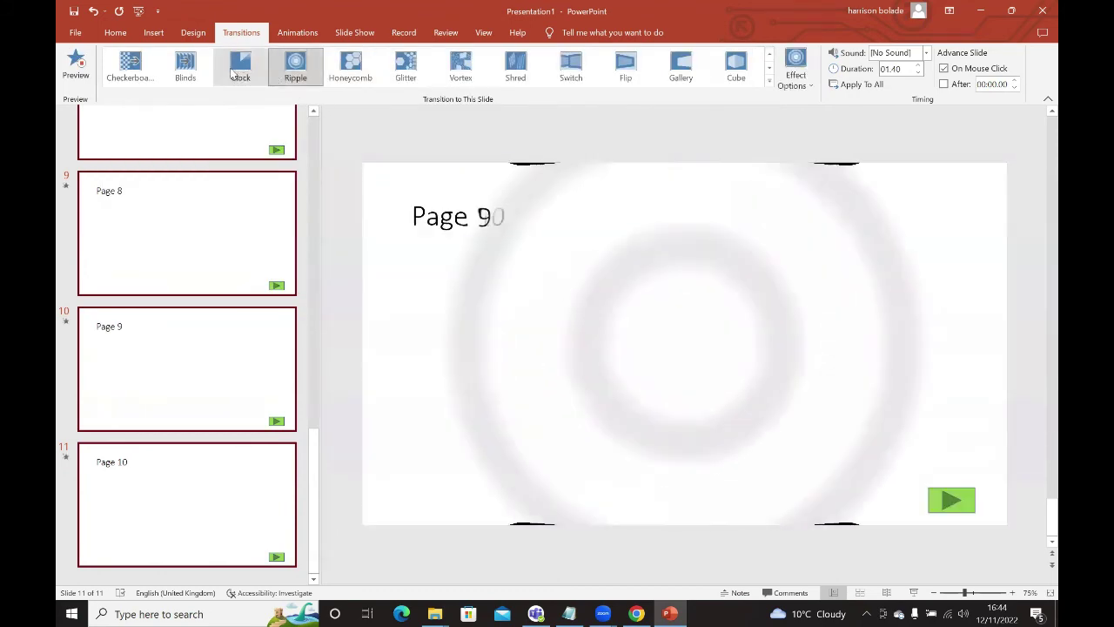
left_click(240, 66)
left_click(186, 66)
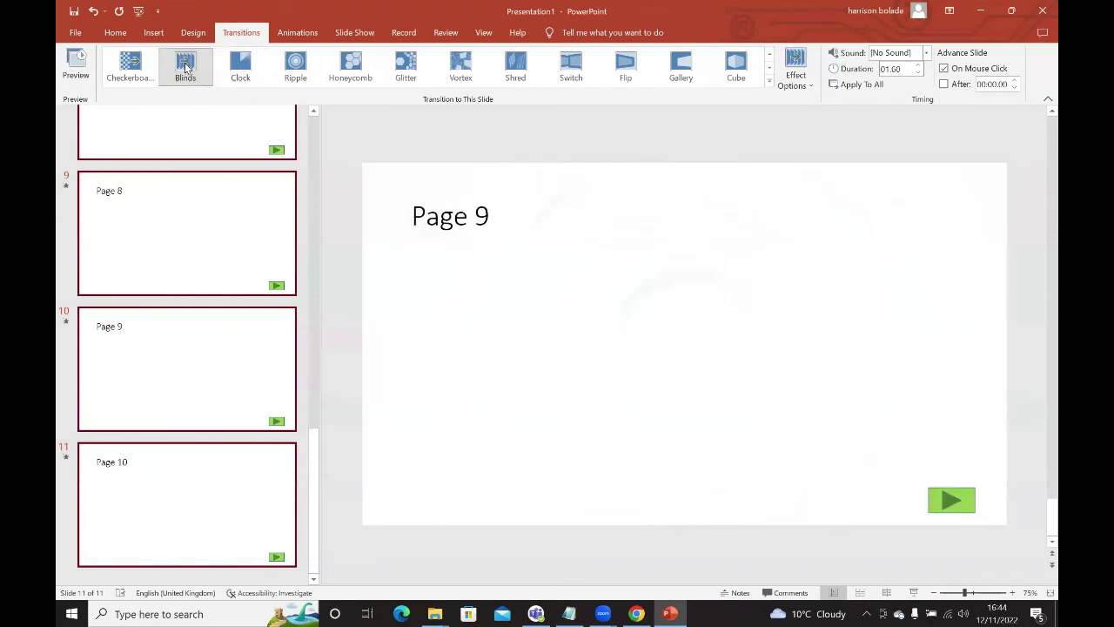
left_click(132, 66)
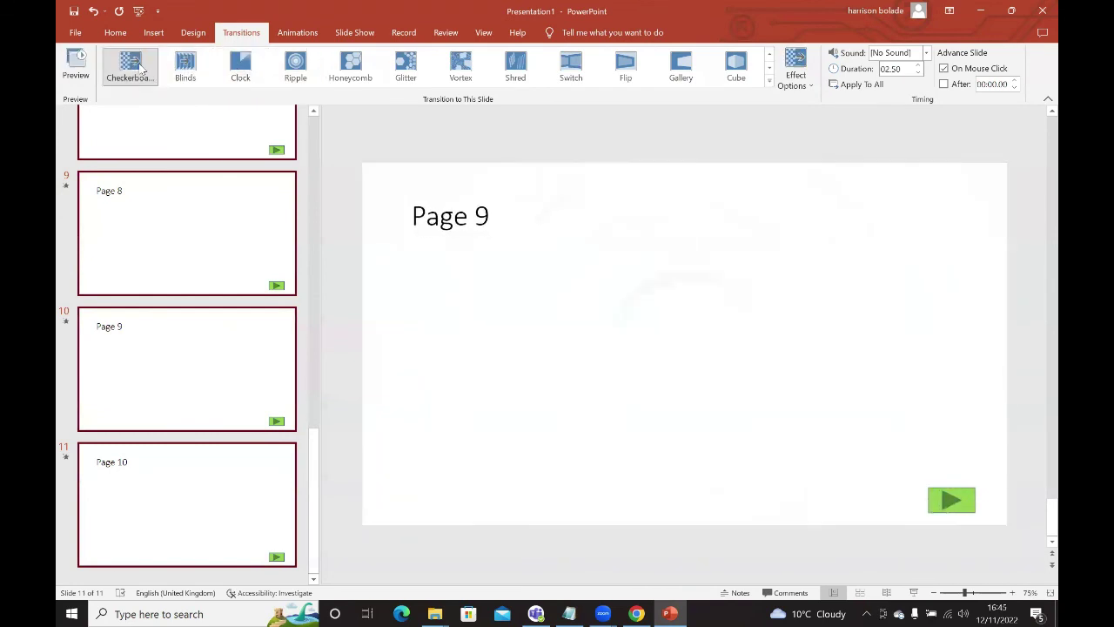
left_click(570, 67)
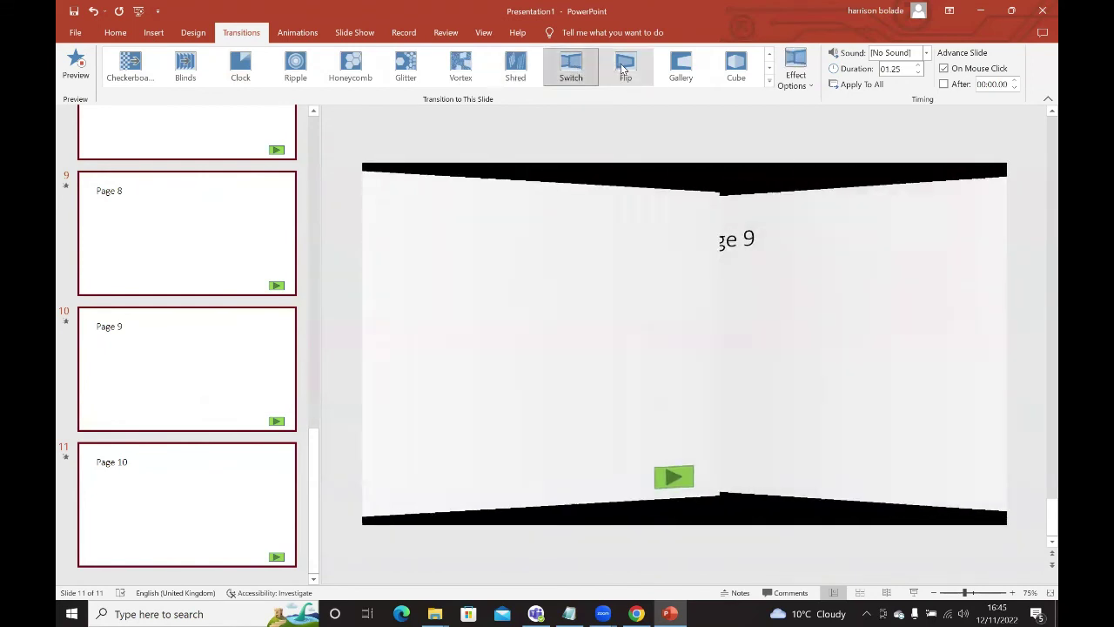
left_click(624, 68)
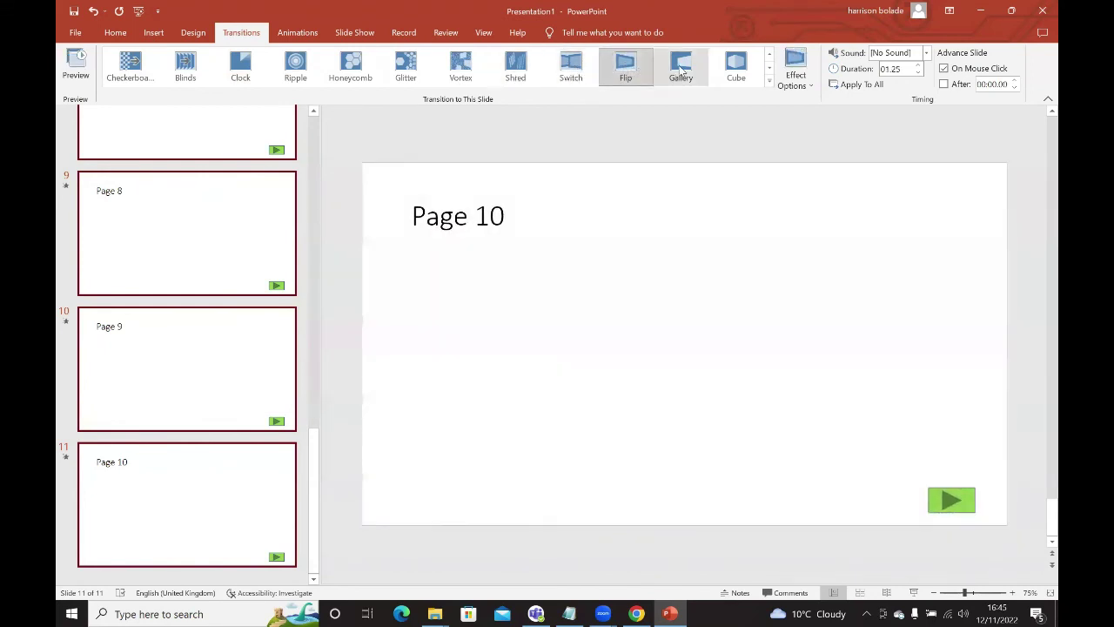
left_click(682, 70)
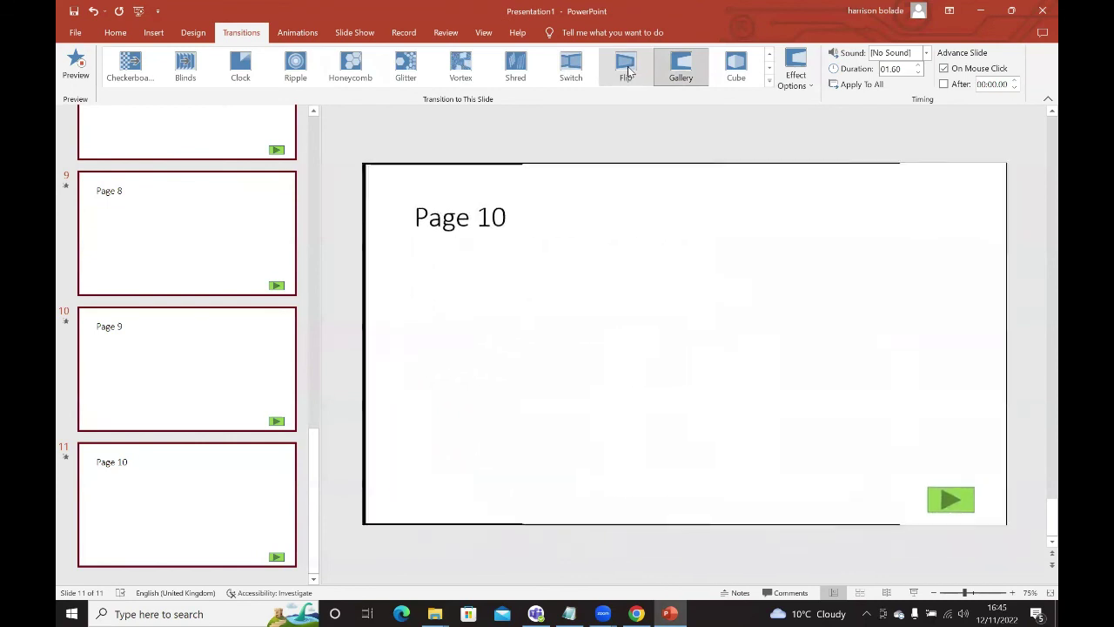
Apply the Airplane transition to all the selected slides.
left_click(770, 81)
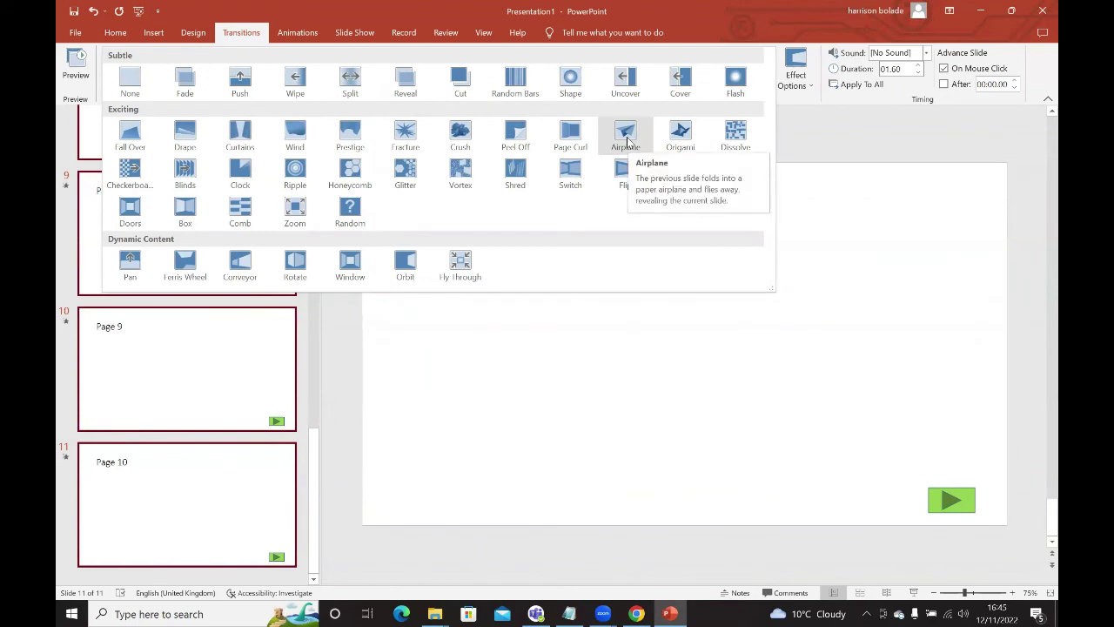
left_click(627, 139)
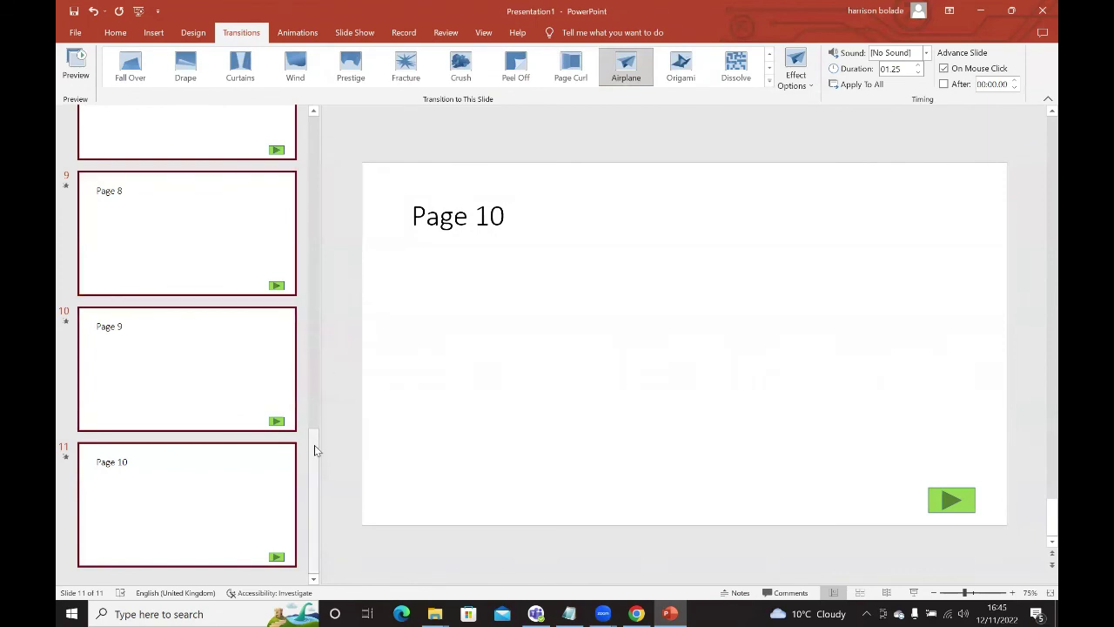
left_click_drag(316, 450, 343, 113)
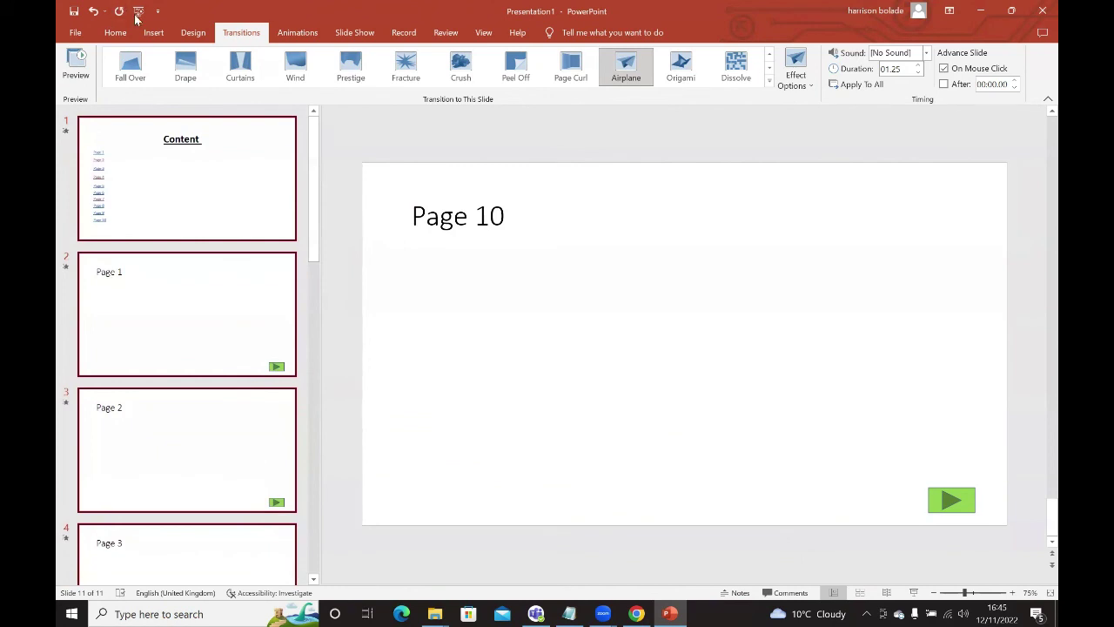
Save the presentation as Presentation1.pptx in the OneDrive Documents folder.
left_click(73, 10)
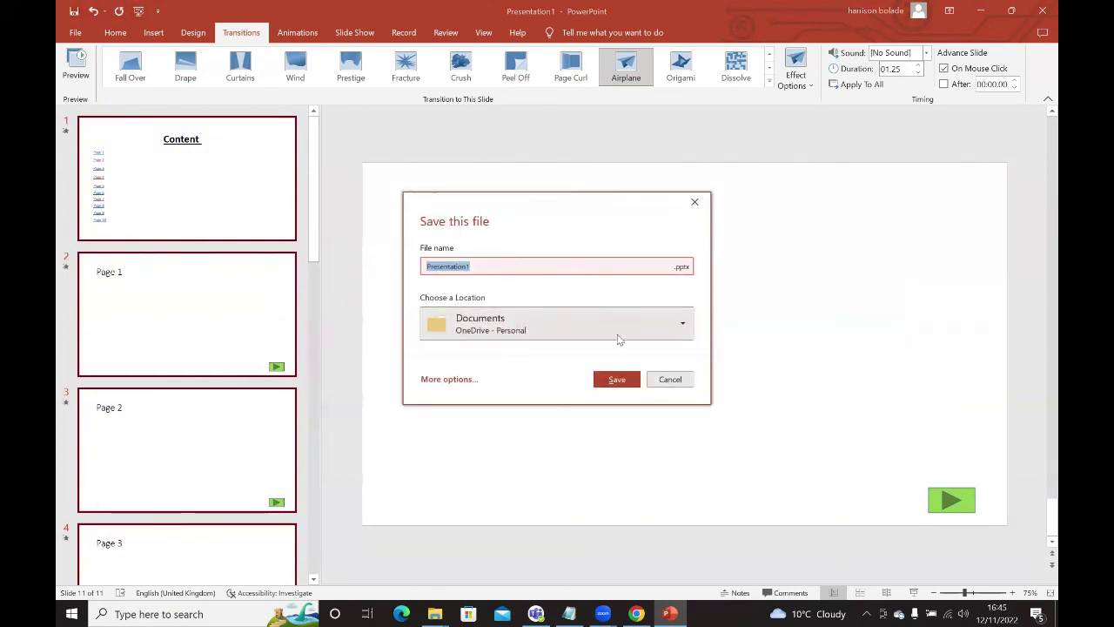
left_click(617, 380)
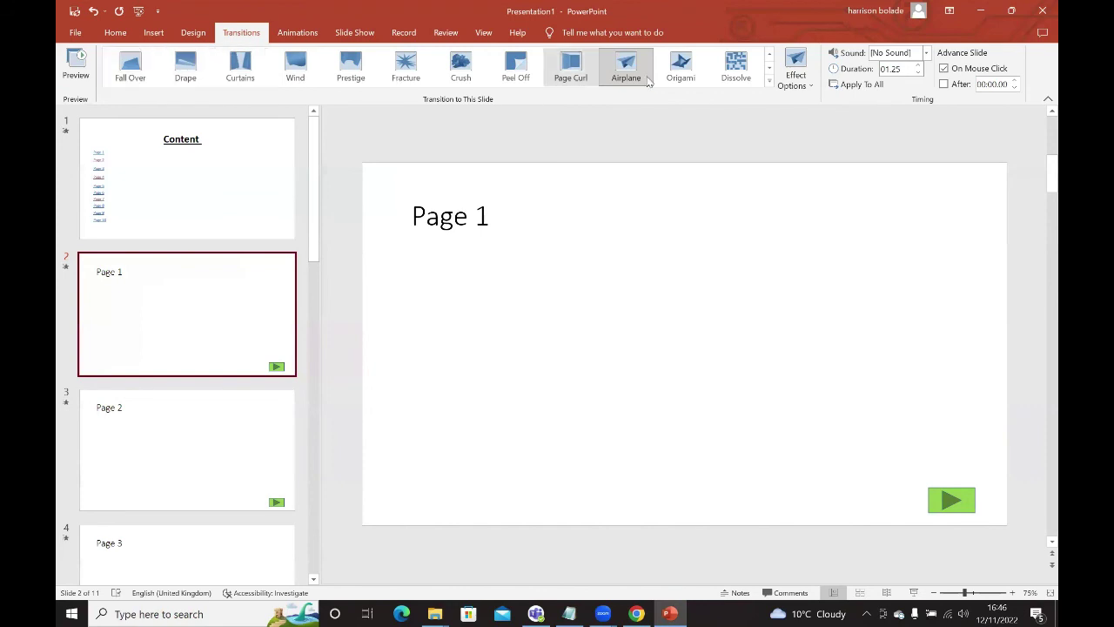
left_click(770, 80)
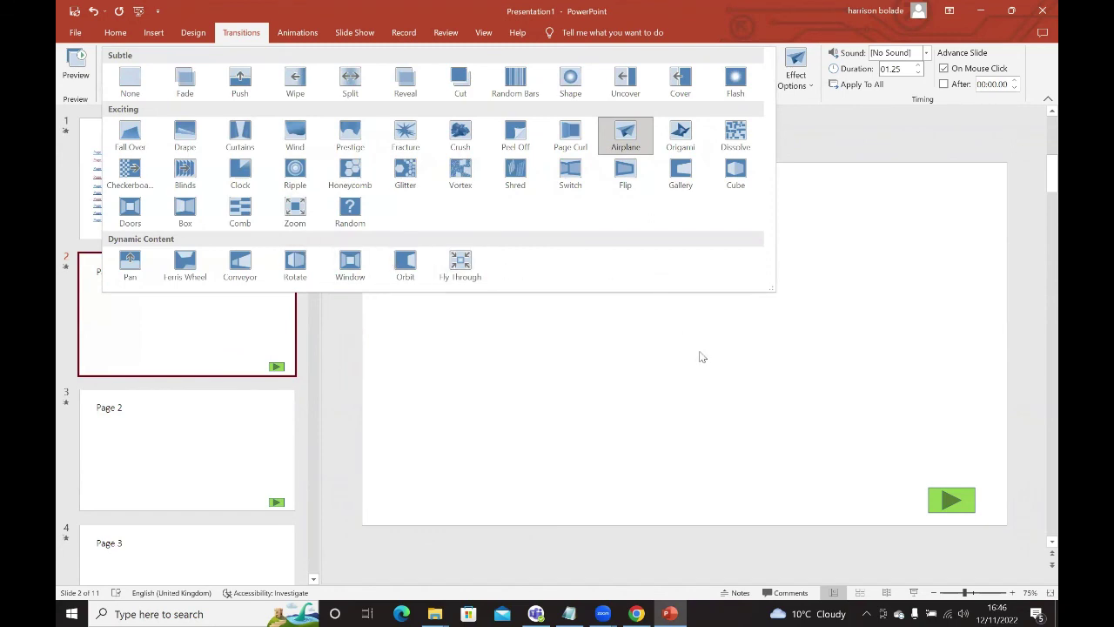
left_click(702, 357)
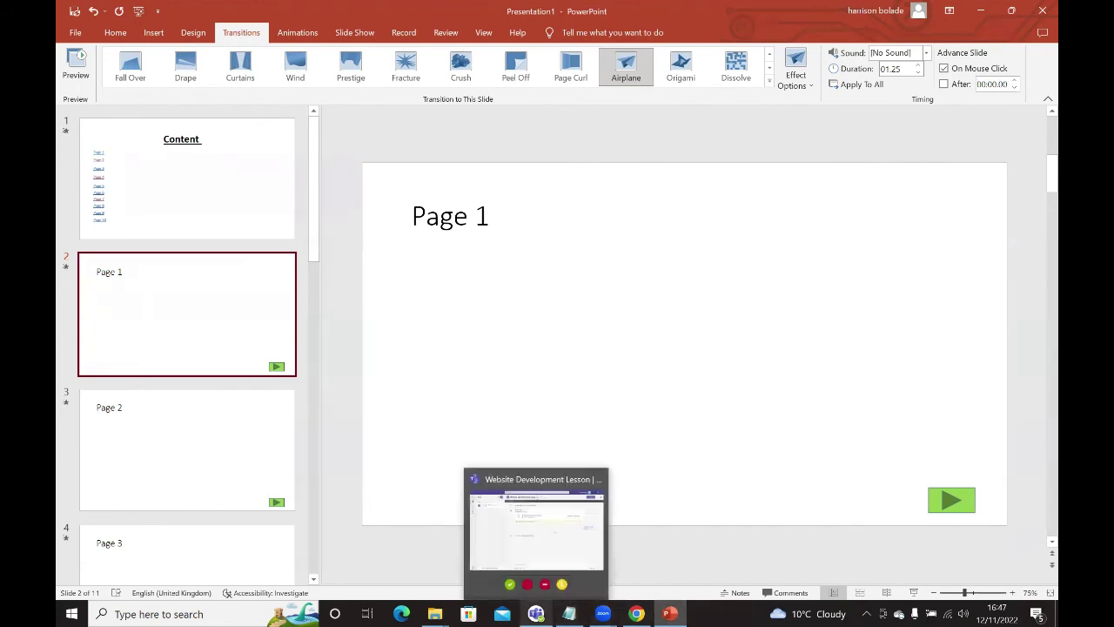
mouse_move(696, 603)
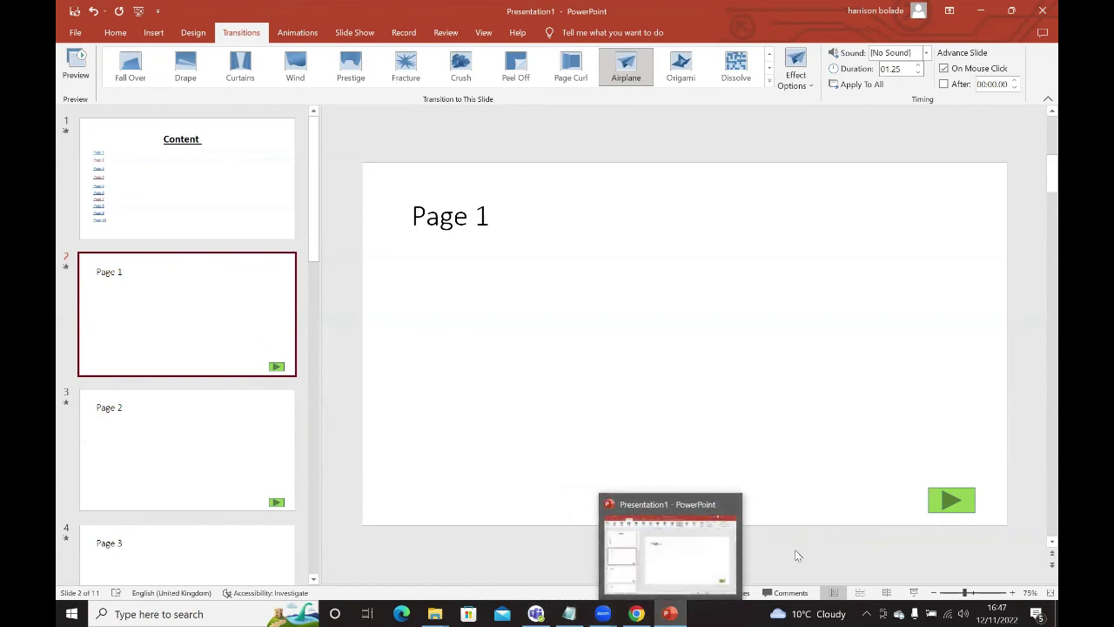